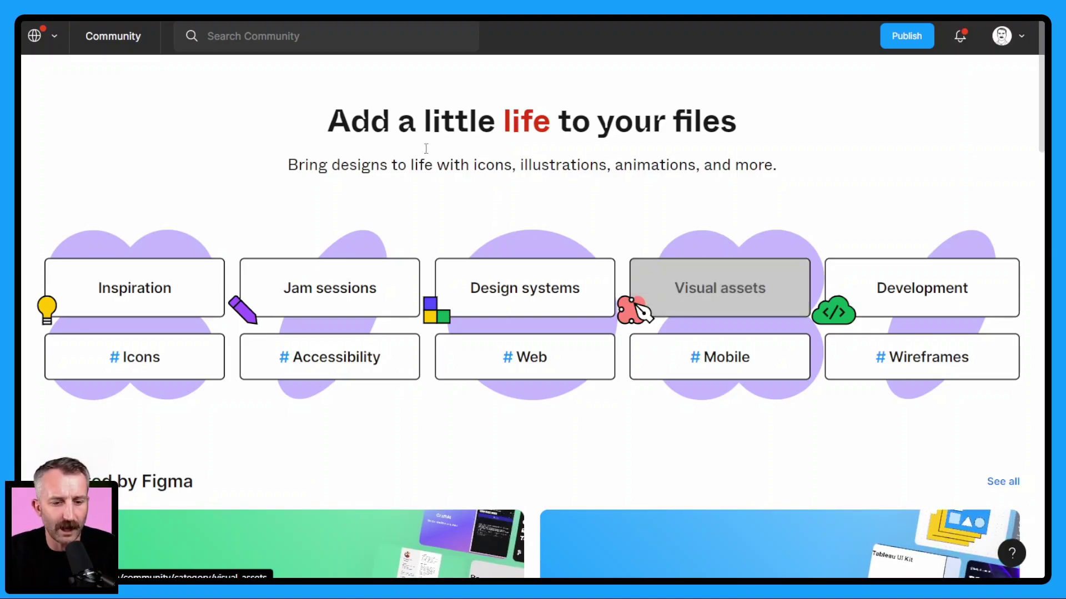
- Search Figma Community for 'advanced shapes boolean operations' and show the full results
click(302, 43)
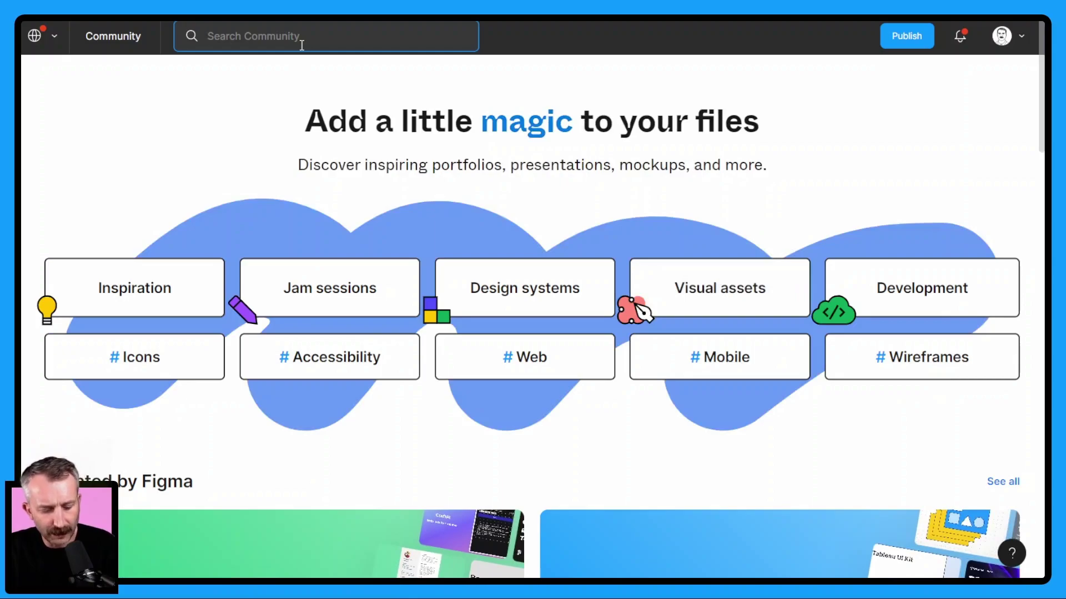
text(advanced shapes boolean operations)
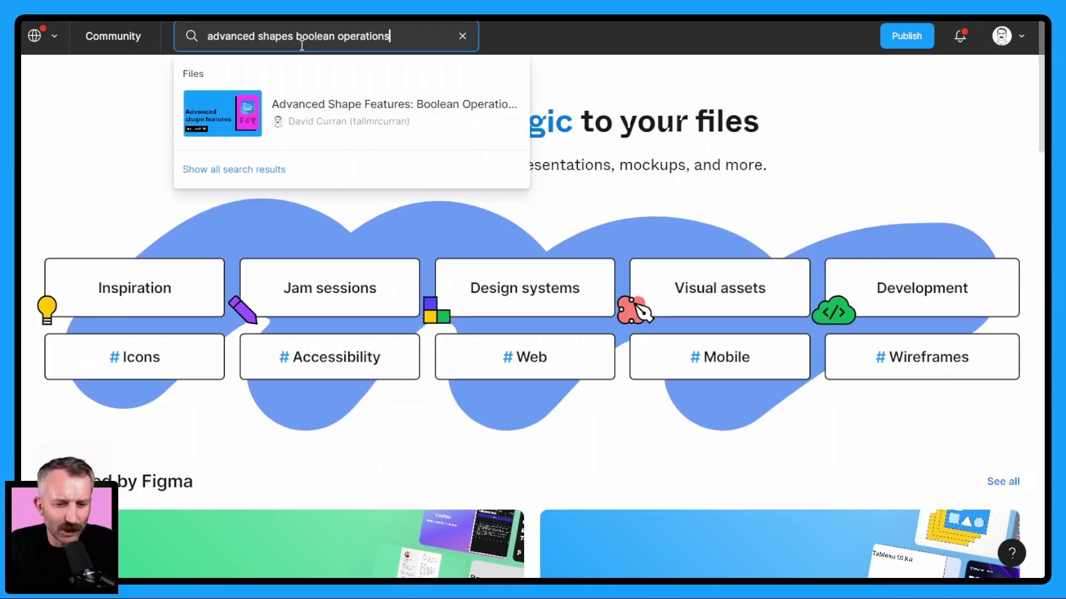
key(Return)
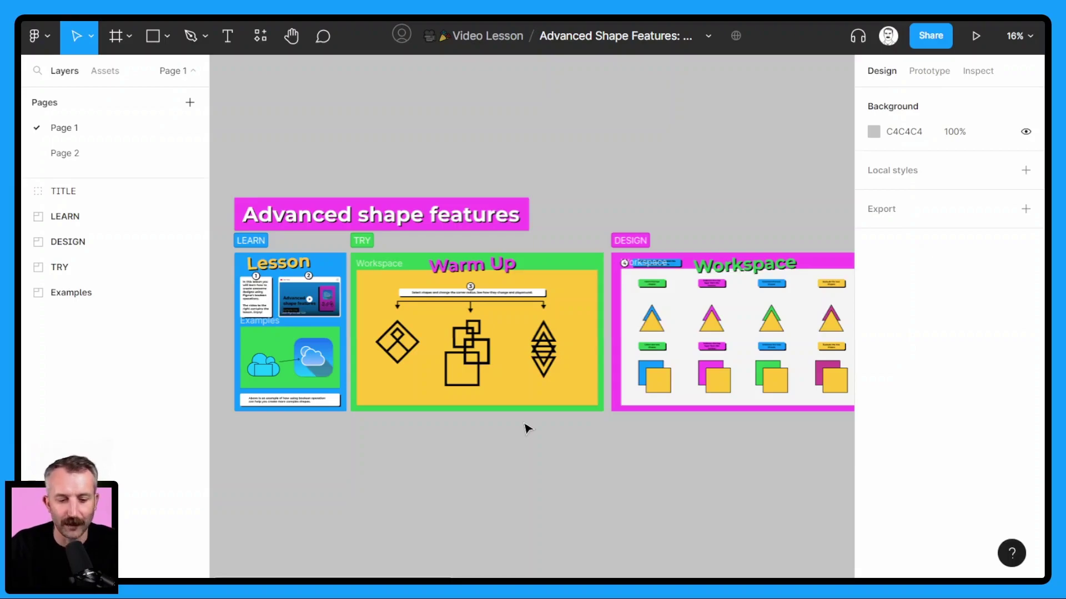
scroll(428, 305, up, 10)
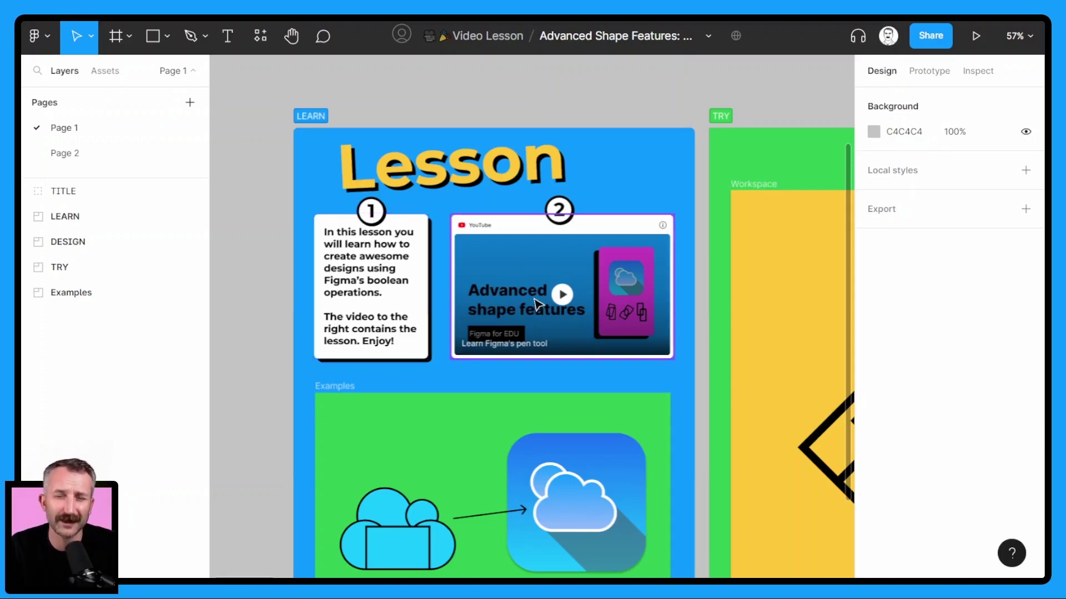
scroll(536, 304, down, 5)
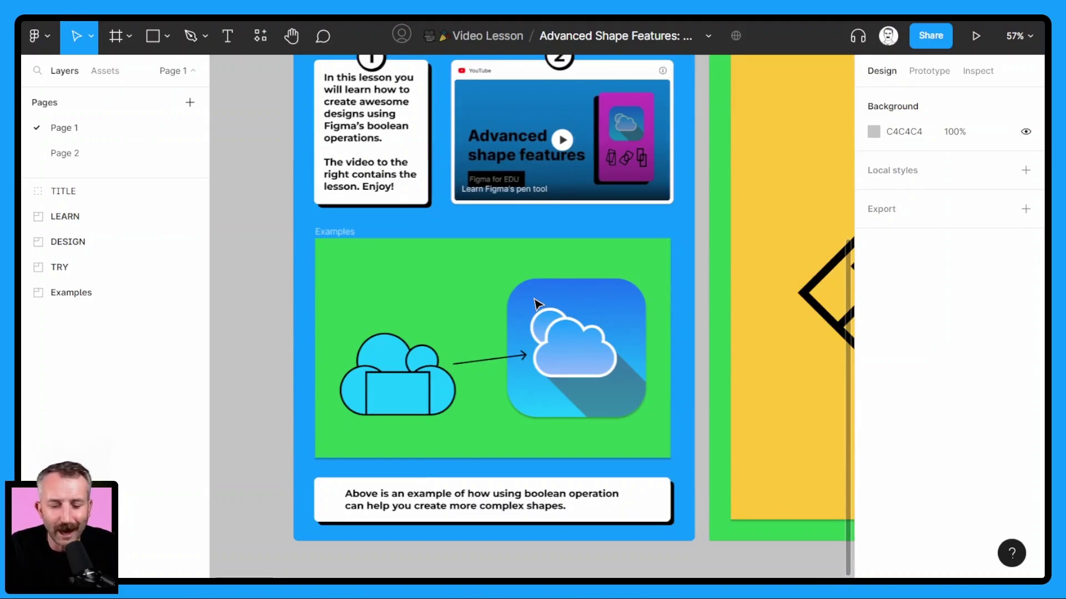
scroll(537, 304, up, 3)
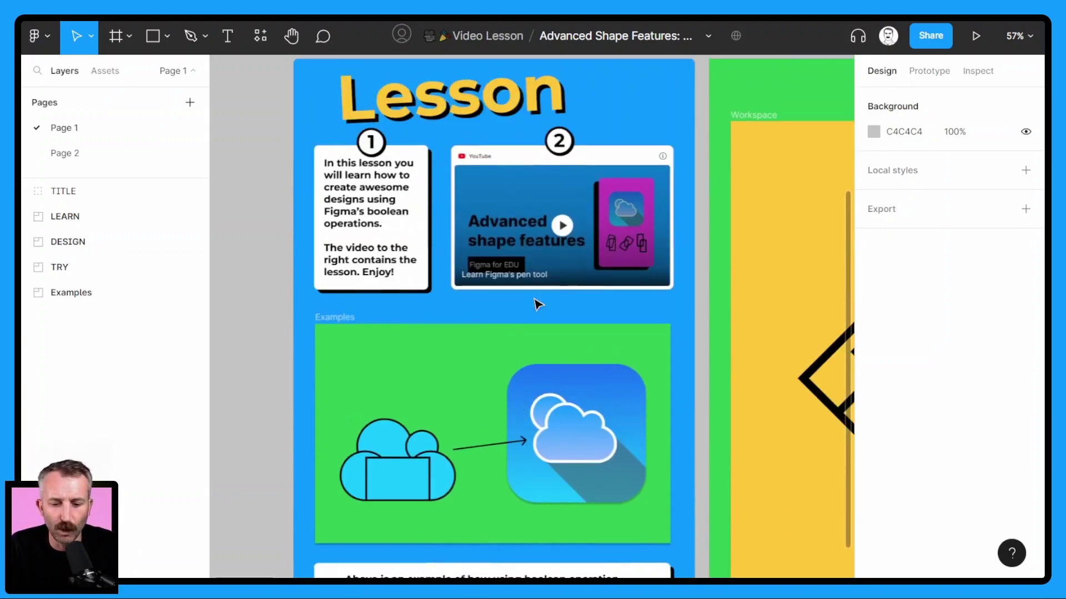
scroll(537, 303, right, 15)
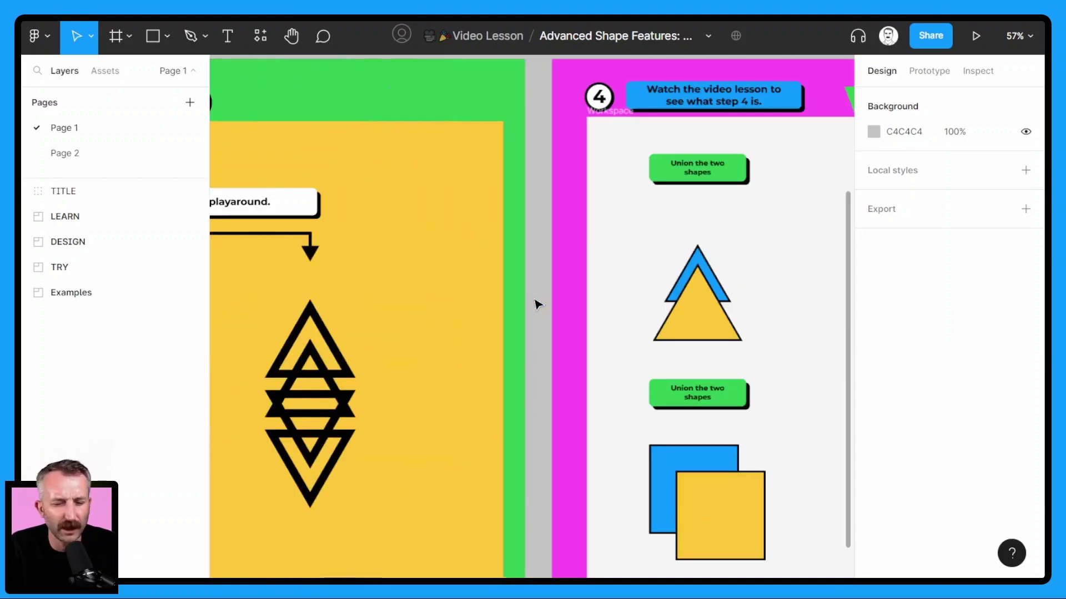
scroll(536, 304, right, 8)
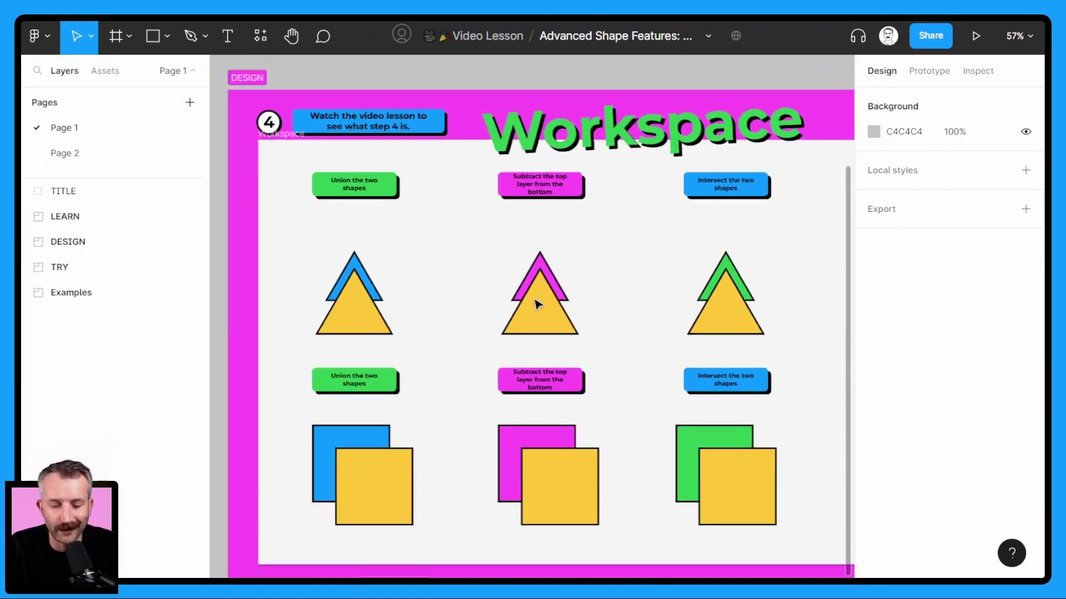
scroll(537, 304, down, 5)
scroll(471, 291, right, 3)
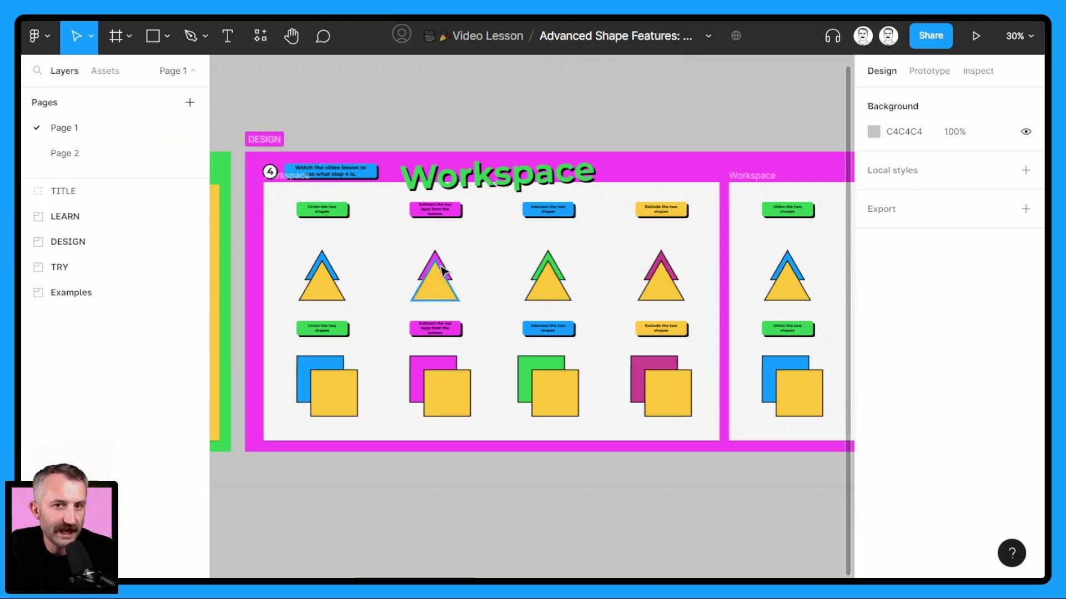
scroll(443, 271, right, 10)
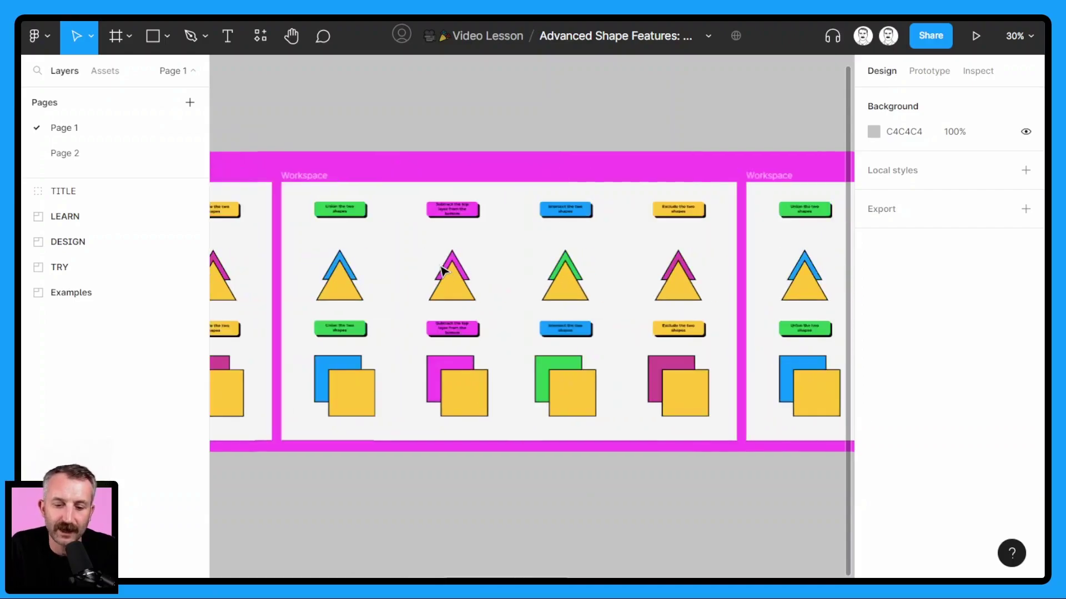
scroll(442, 271, right, 5)
scroll(442, 271, right, 5)
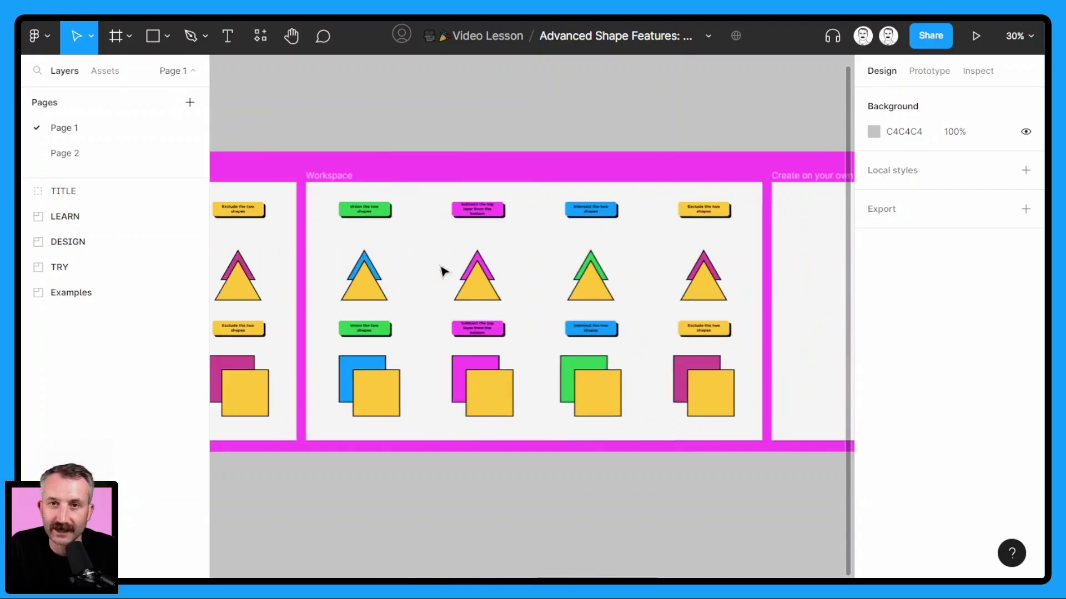
scroll(443, 271, left, 8)
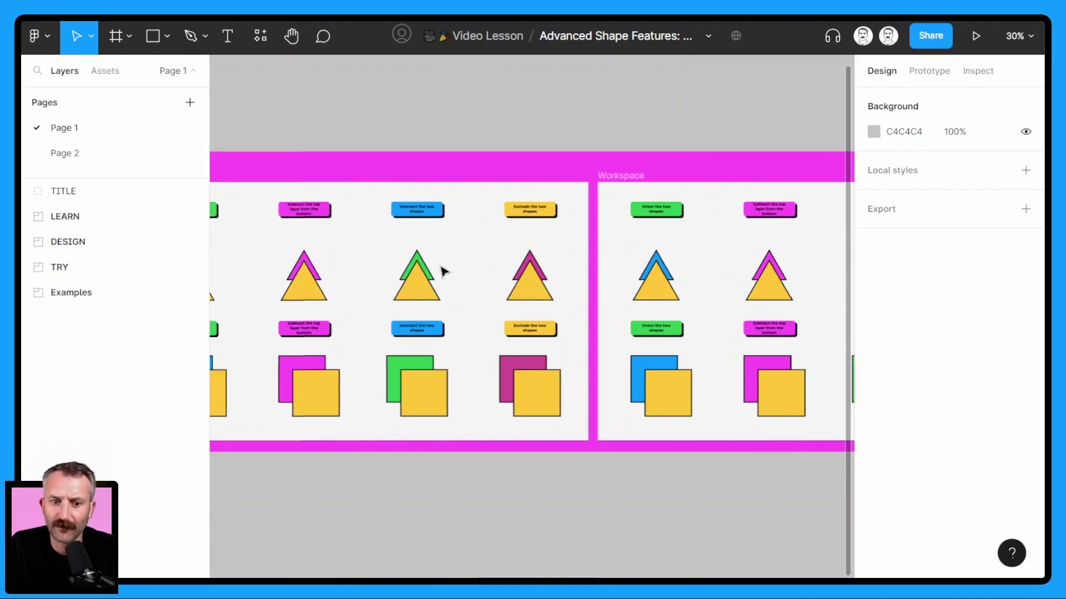
scroll(443, 271, left, 6)
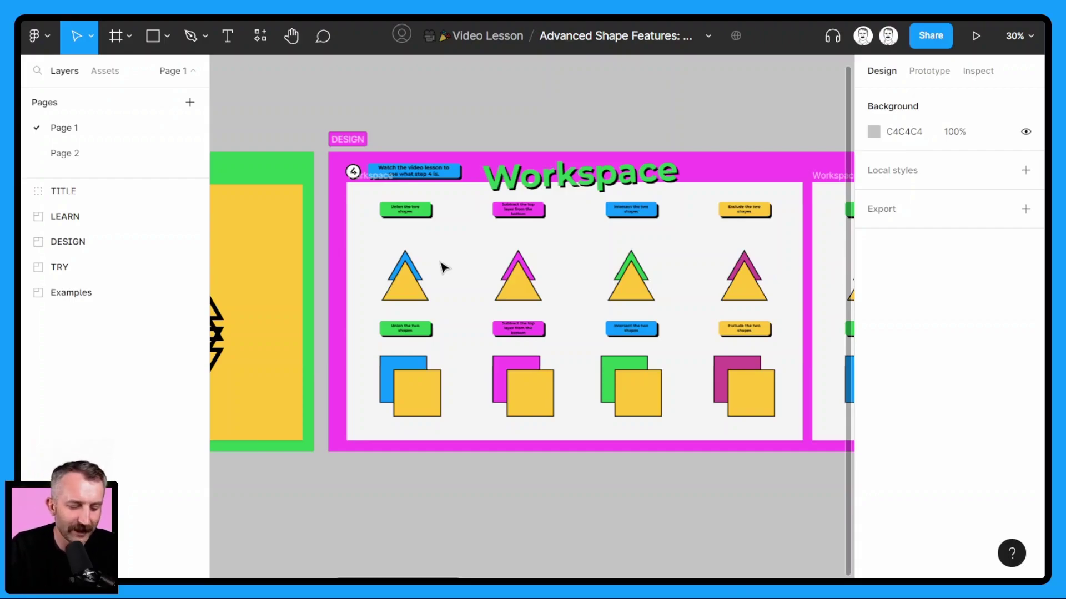
scroll(396, 300, up, 4)
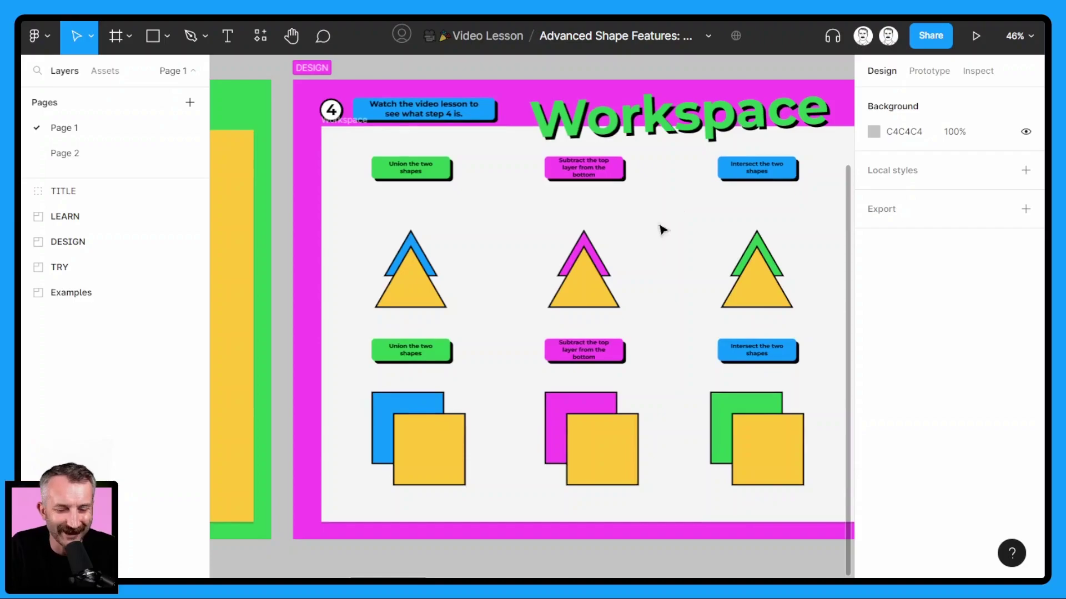
scroll(438, 259, up, 2)
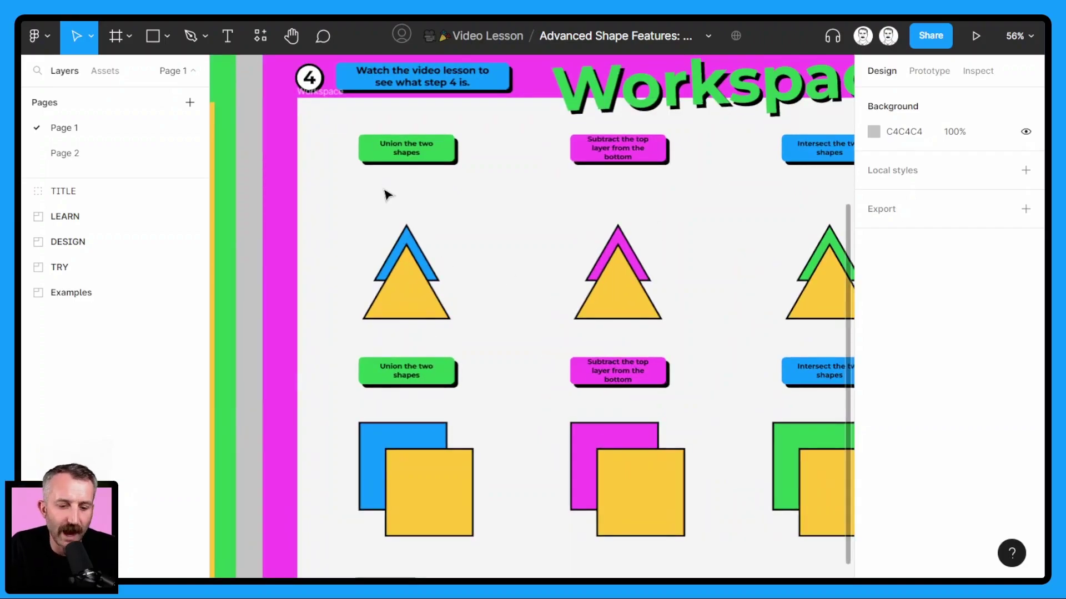
- Union the blue and yellow triangles into one tree-shaped shape
drag(355, 213, 464, 314)
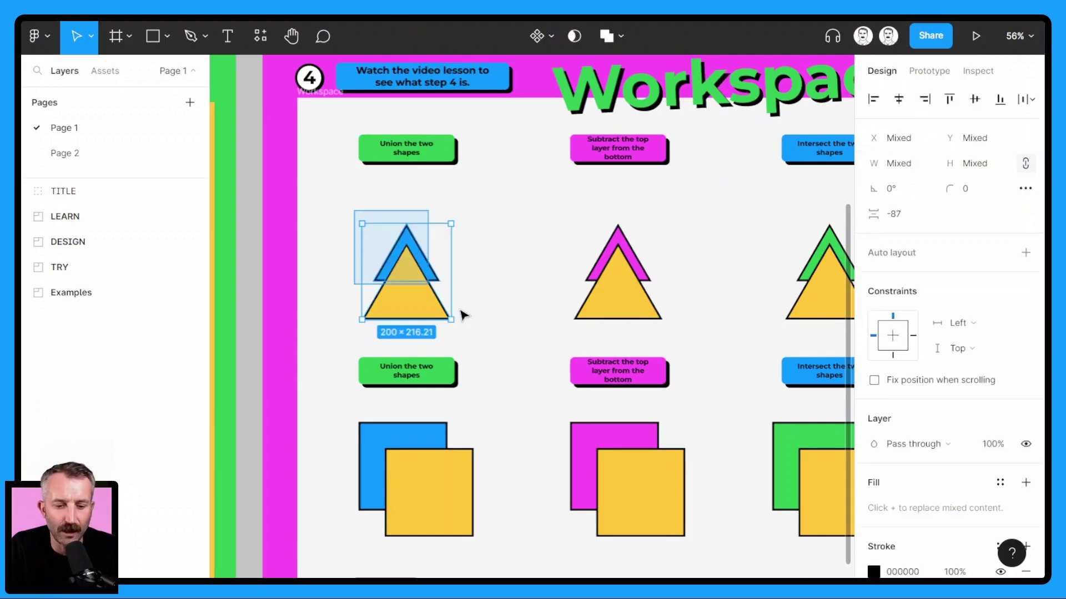
click(621, 35)
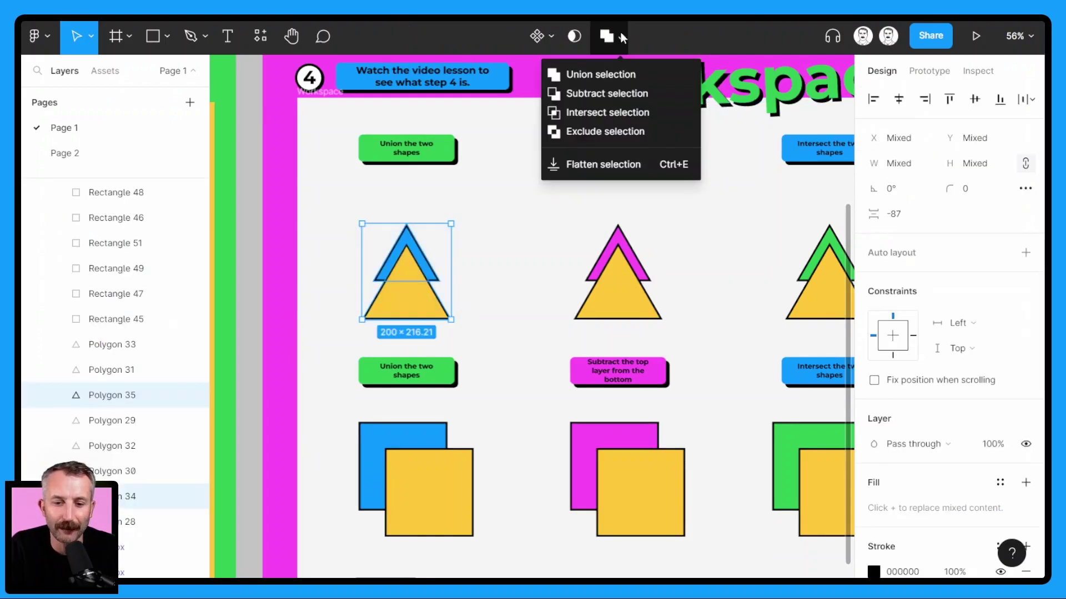
click(617, 82)
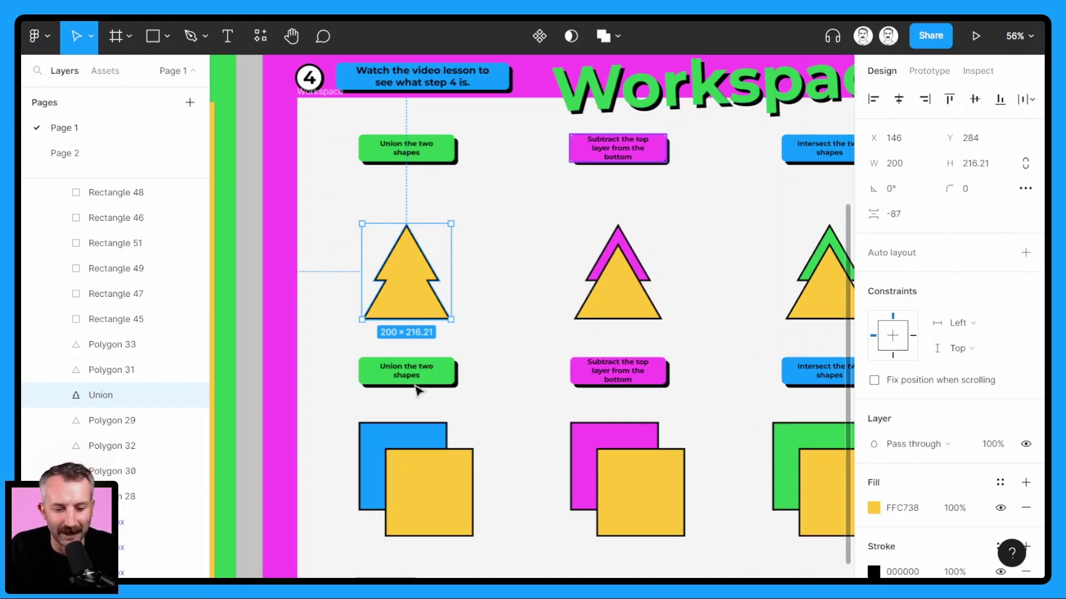
- Union the blue and yellow squares into one stepped shape, then deselect
drag(336, 409, 427, 488)
click(620, 38)
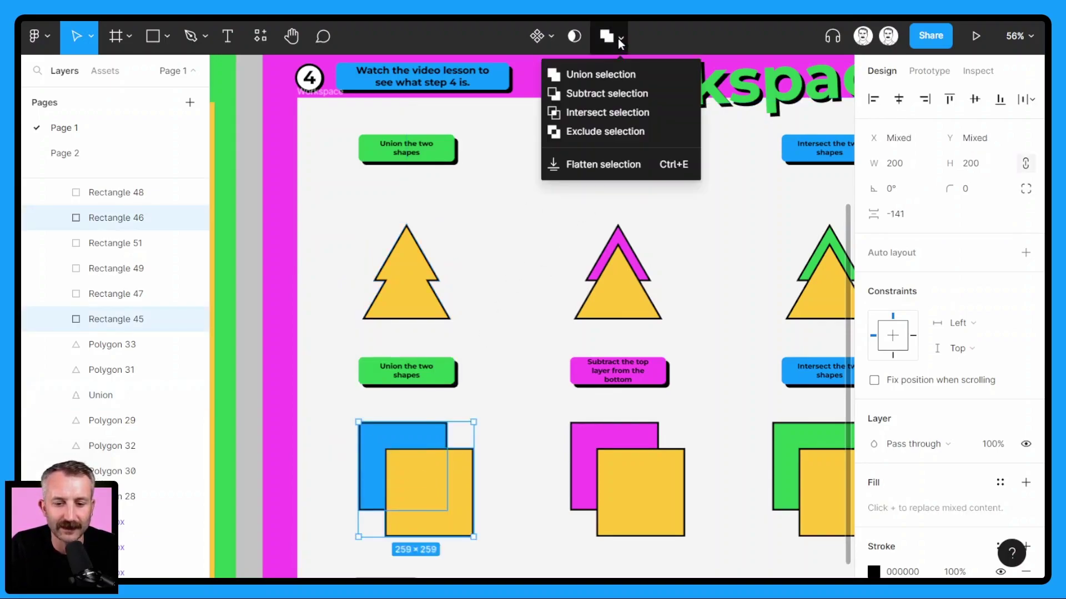
click(605, 74)
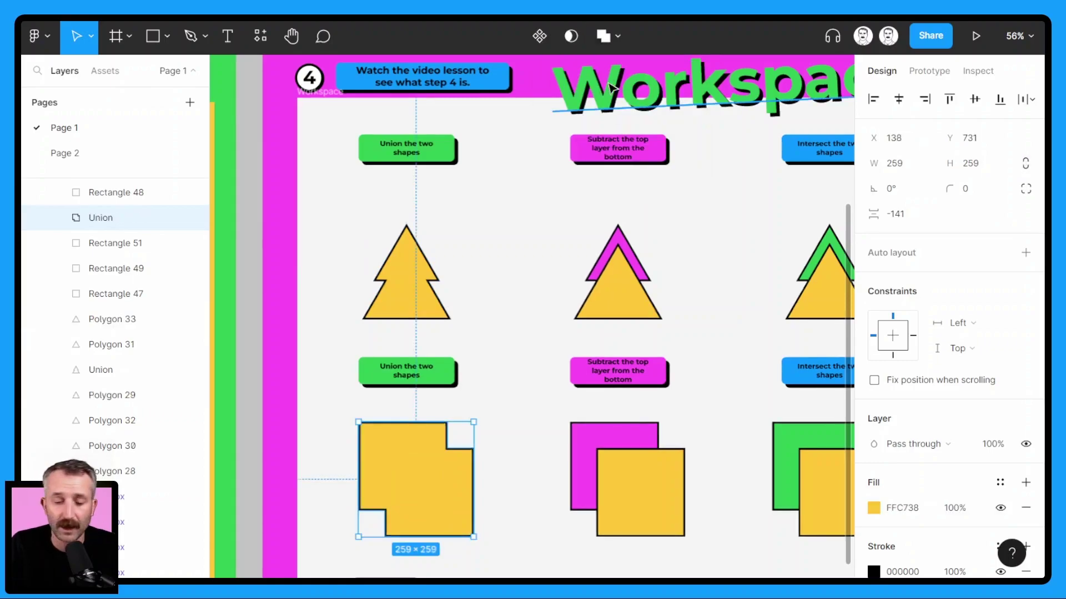
key(Escape)
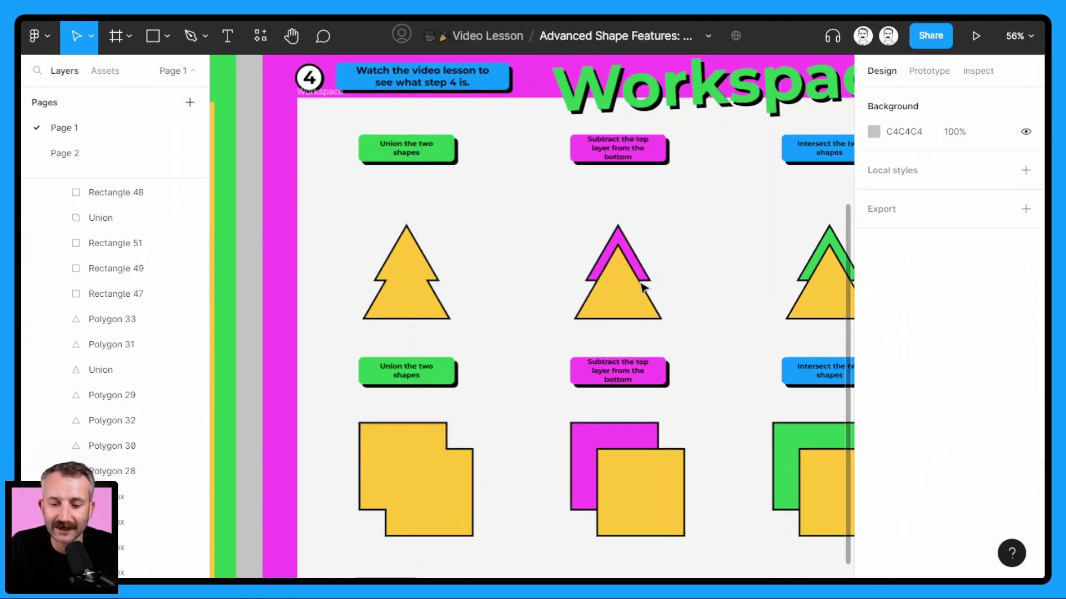
- Subtract the yellow triangle from the magenta one, leaving a pink chevron
drag(627, 276, 654, 302)
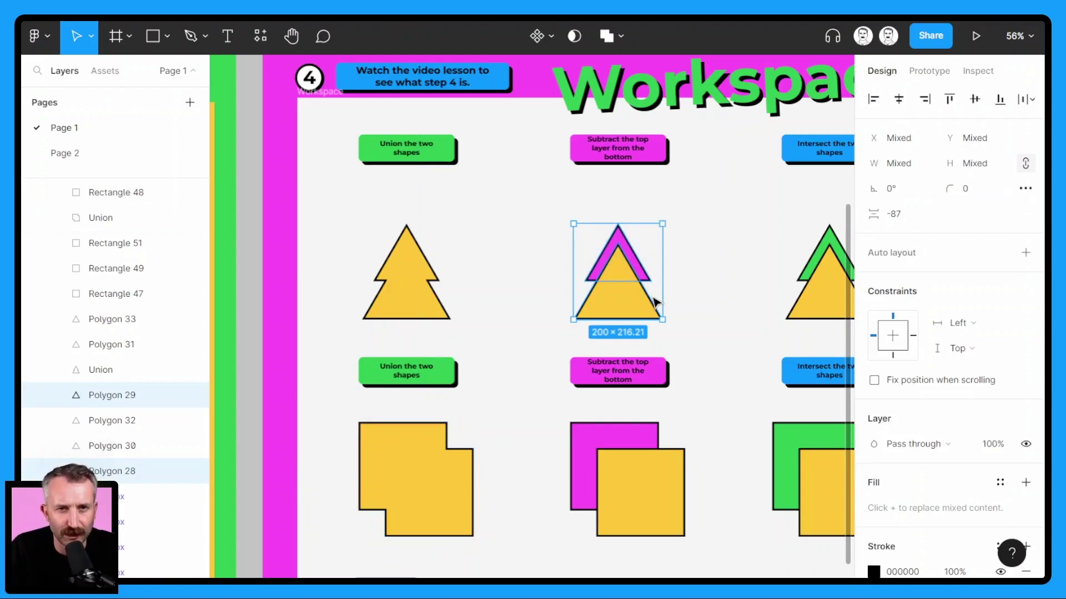
click(618, 34)
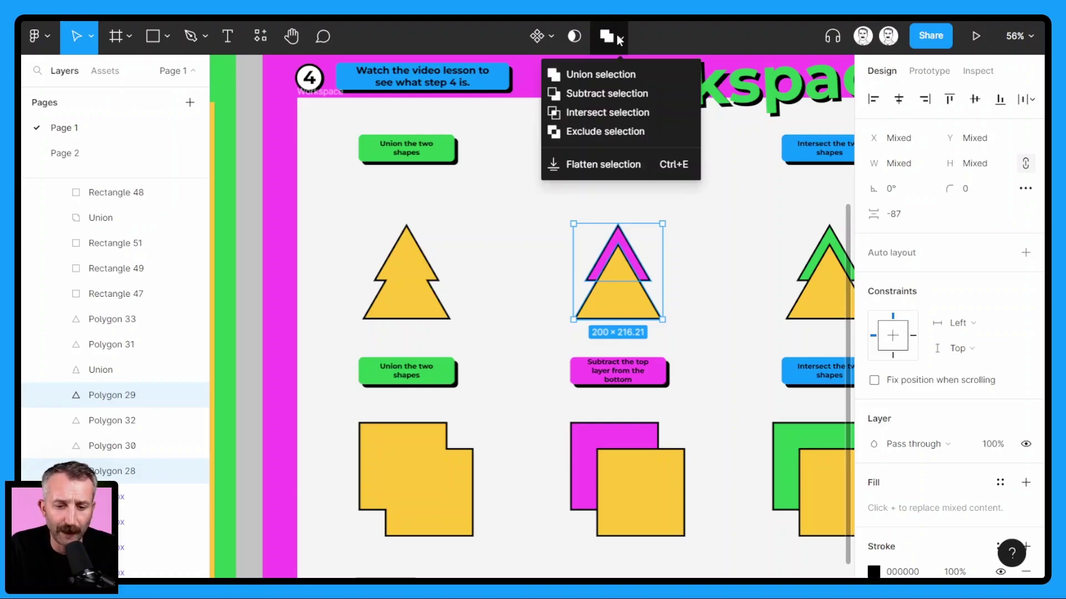
click(619, 93)
key(Escape)
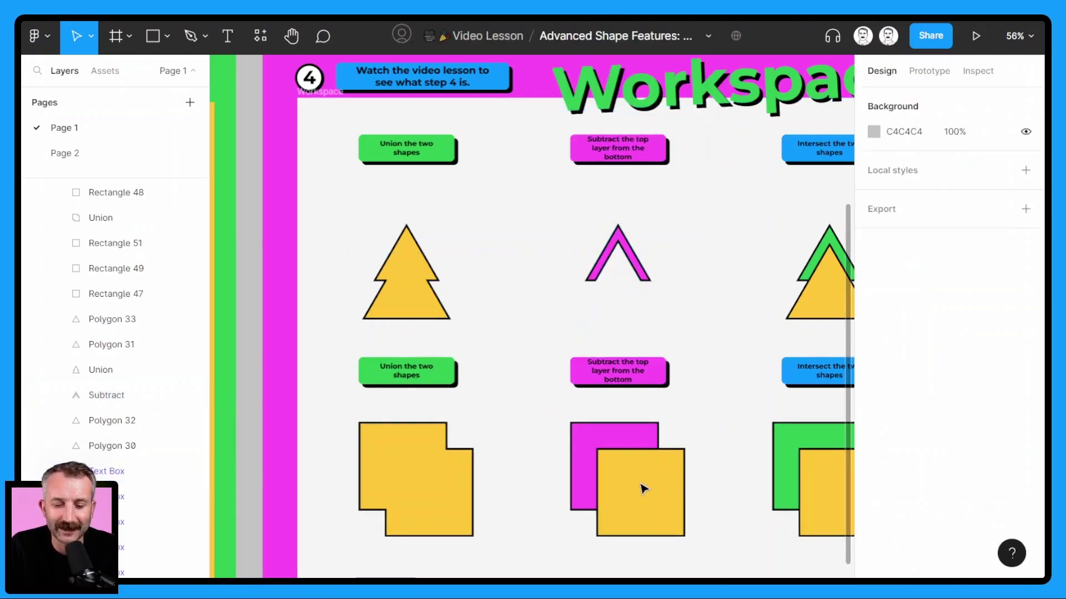
- Subtract the yellow square from the magenta square, leaving an L-shaped pink corner
drag(543, 407, 648, 493)
click(610, 35)
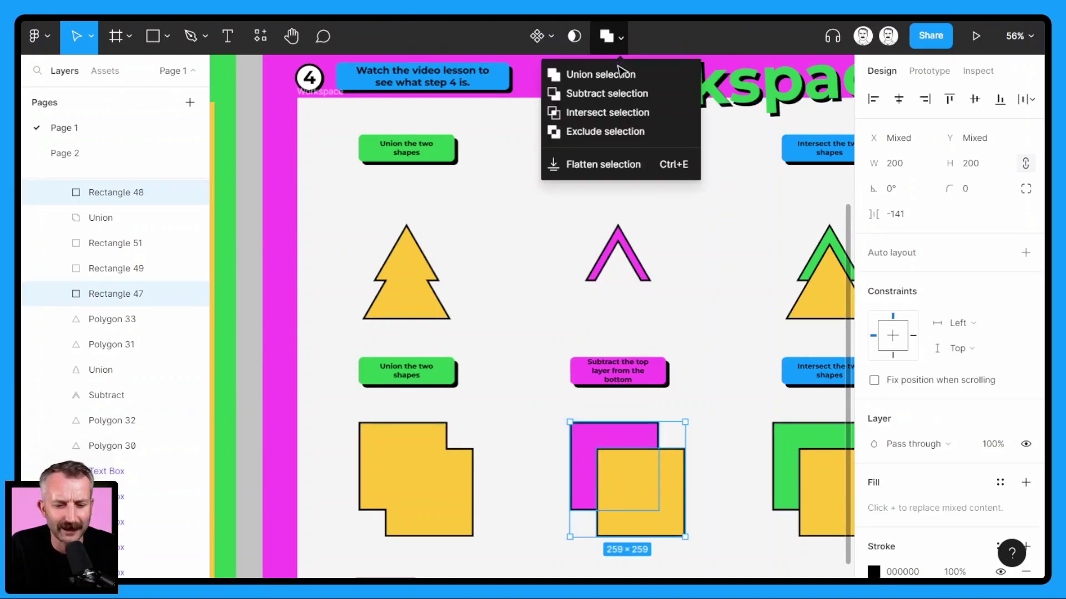
click(615, 95)
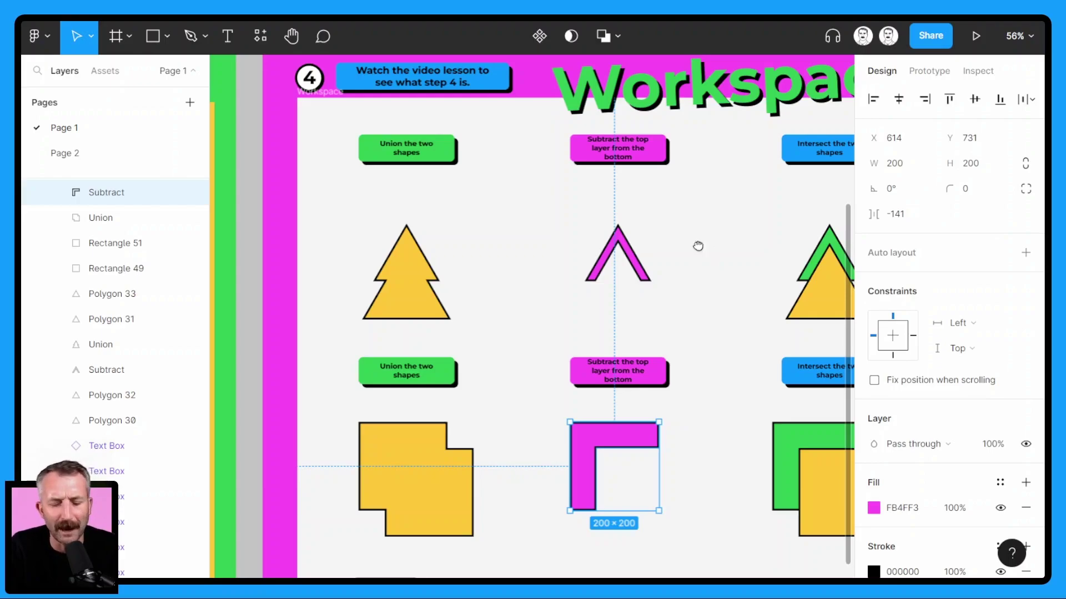
- Intersect the green and yellow triangles, leaving a small yellow triangle
drag(697, 245, 508, 237)
drag(637, 217, 540, 234)
click(640, 296)
drag(647, 304, 647, 304)
click(616, 37)
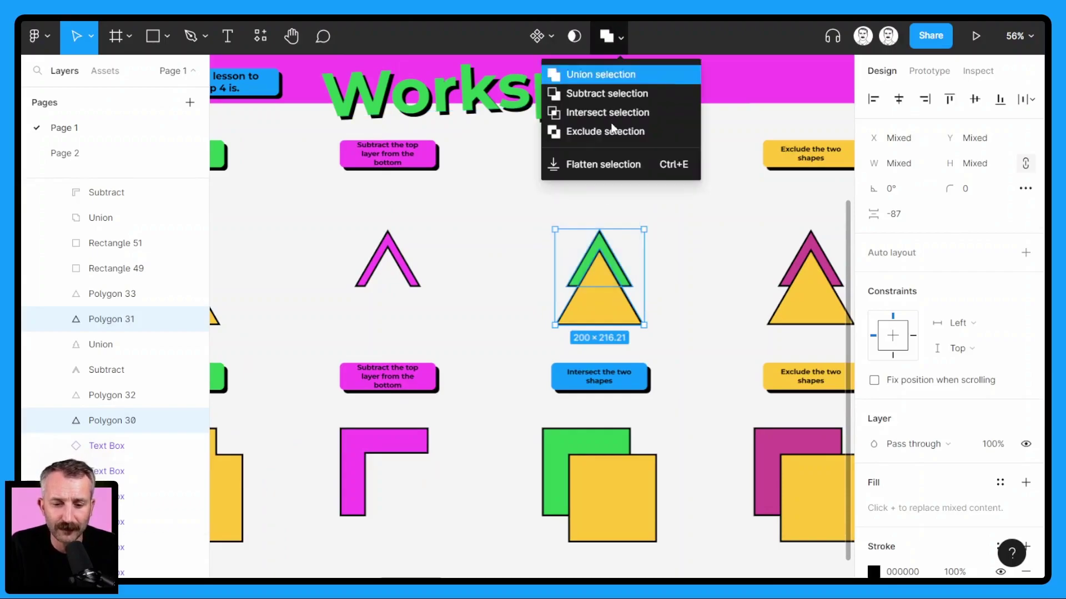
click(612, 114)
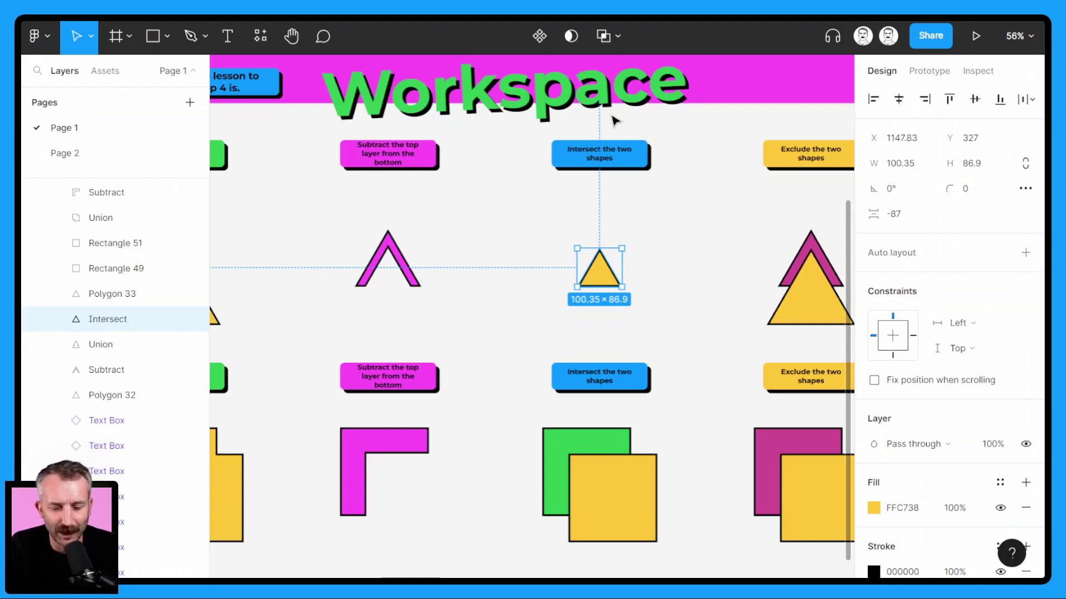
- Intersect the overlapping squares, leaving a 141×141 yellow square
click(522, 420)
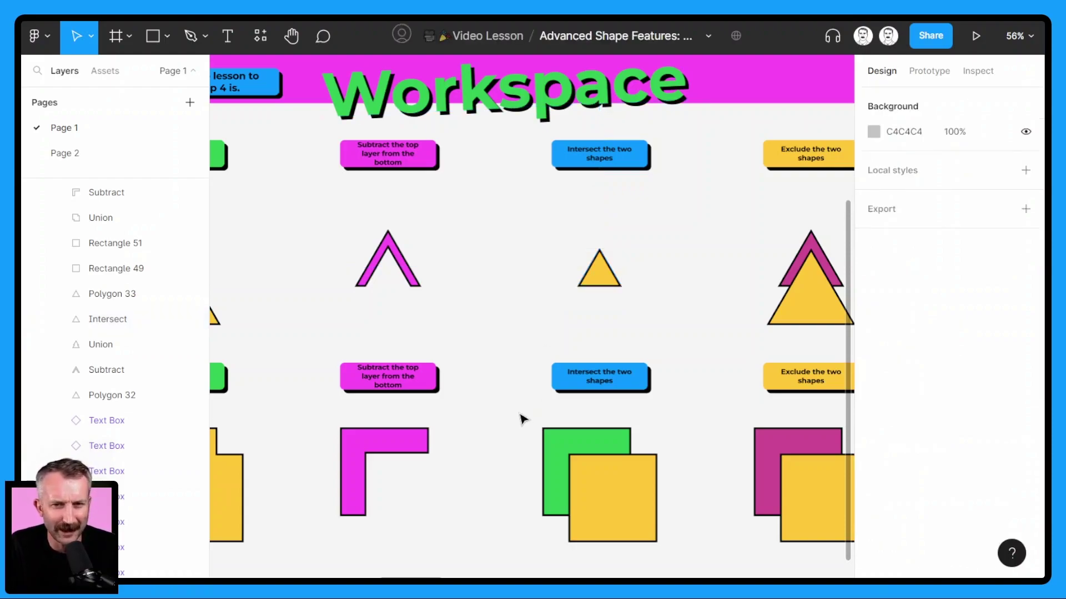
drag(518, 413, 613, 506)
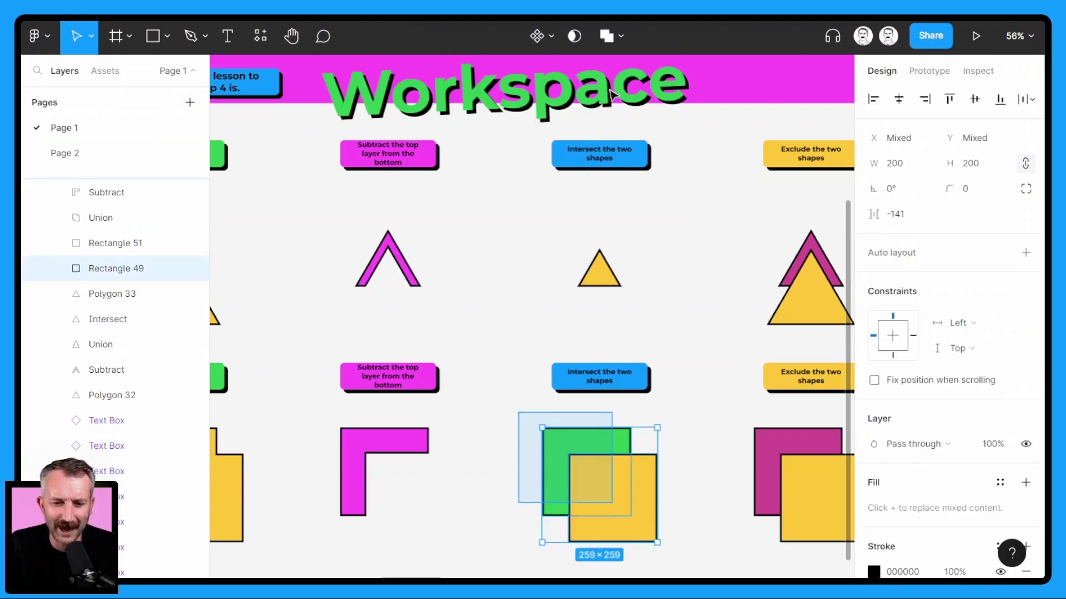
click(618, 34)
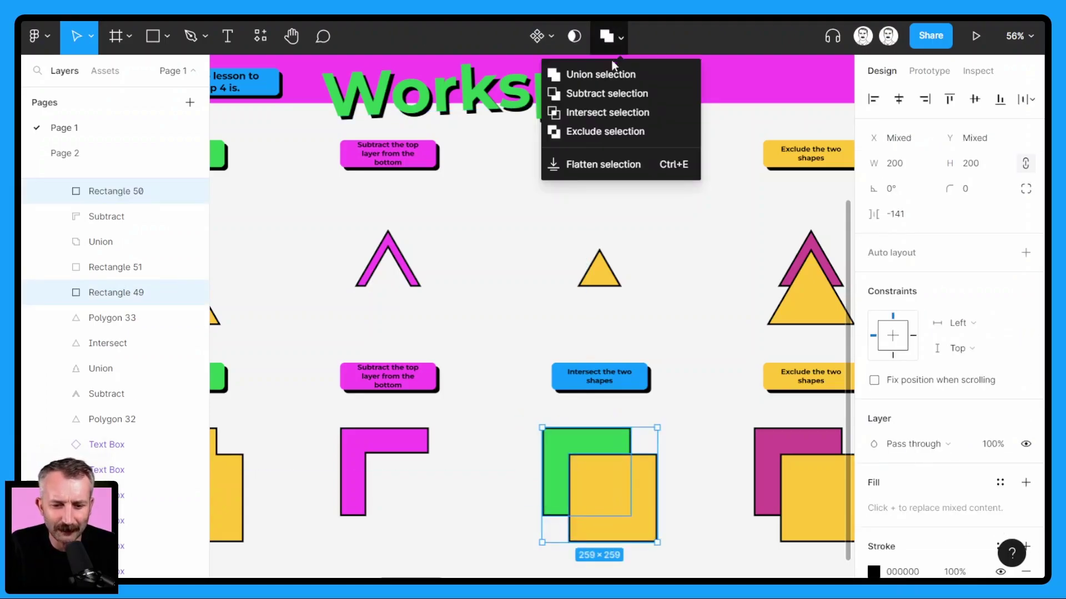
click(595, 112)
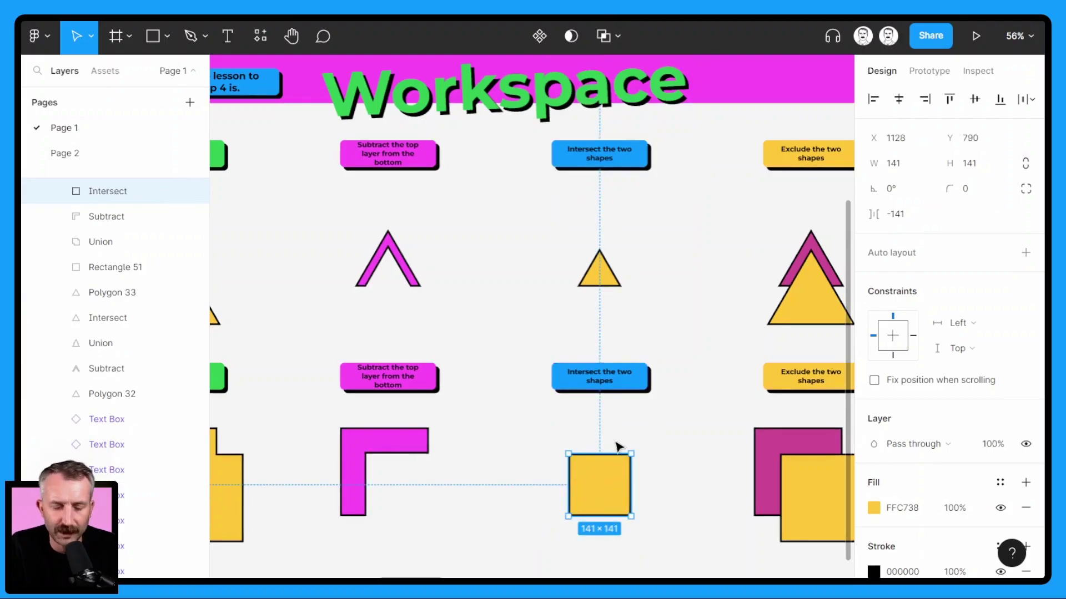
- Exclude the overlapping triangles so their overlap becomes hollow
drag(687, 395, 541, 400)
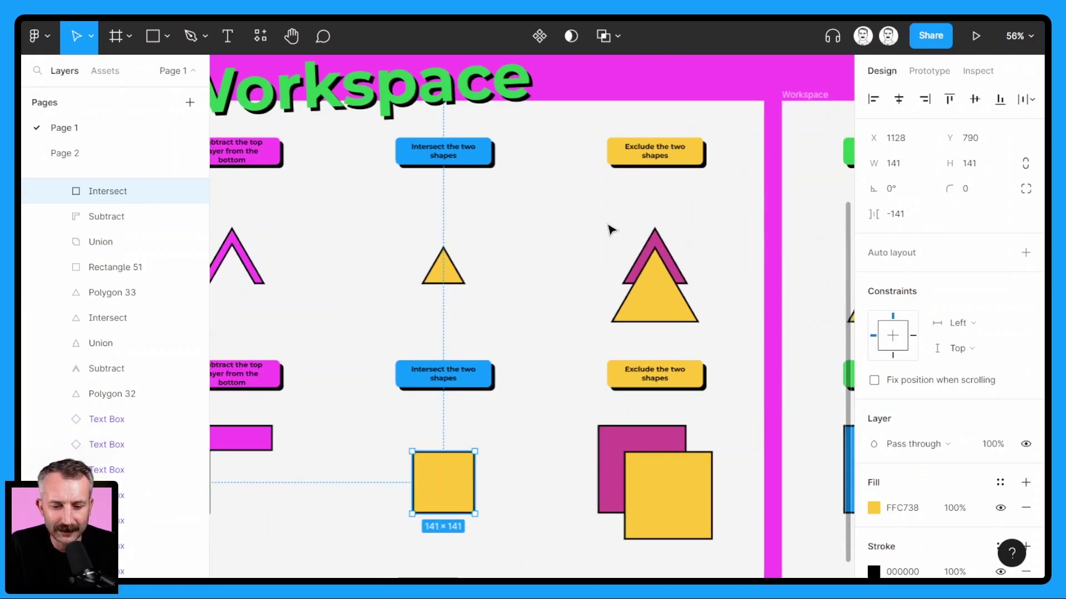
key(Escape)
click(682, 309)
shift+click(690, 309)
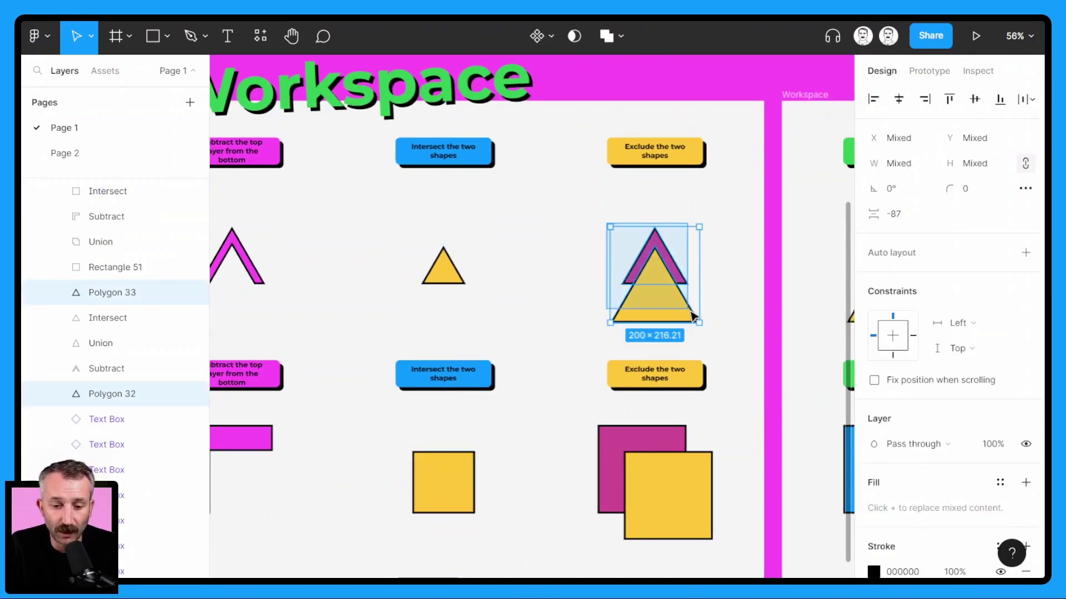
click(620, 35)
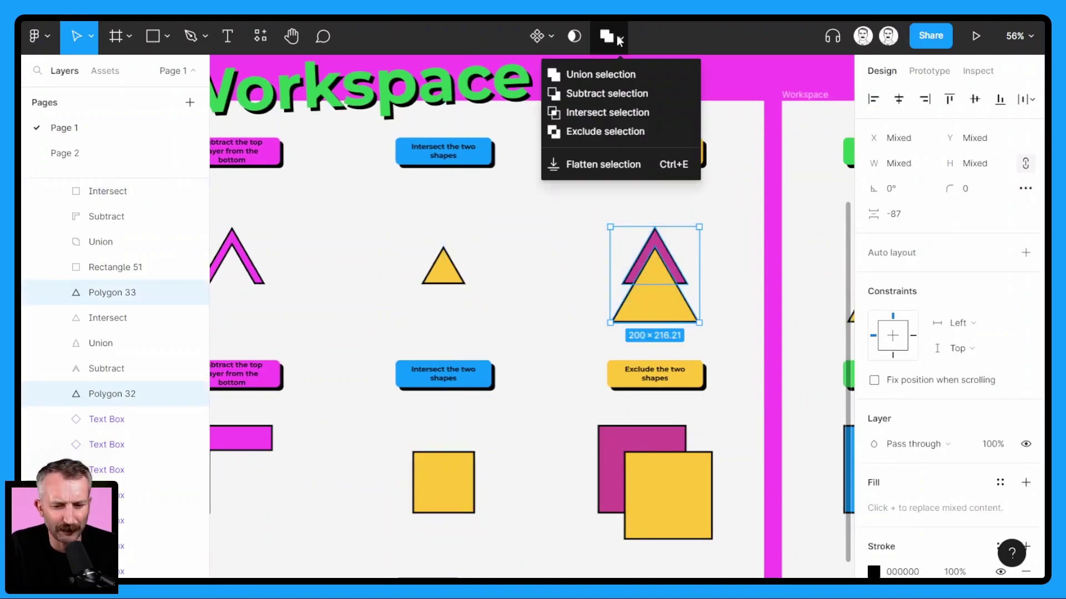
click(609, 132)
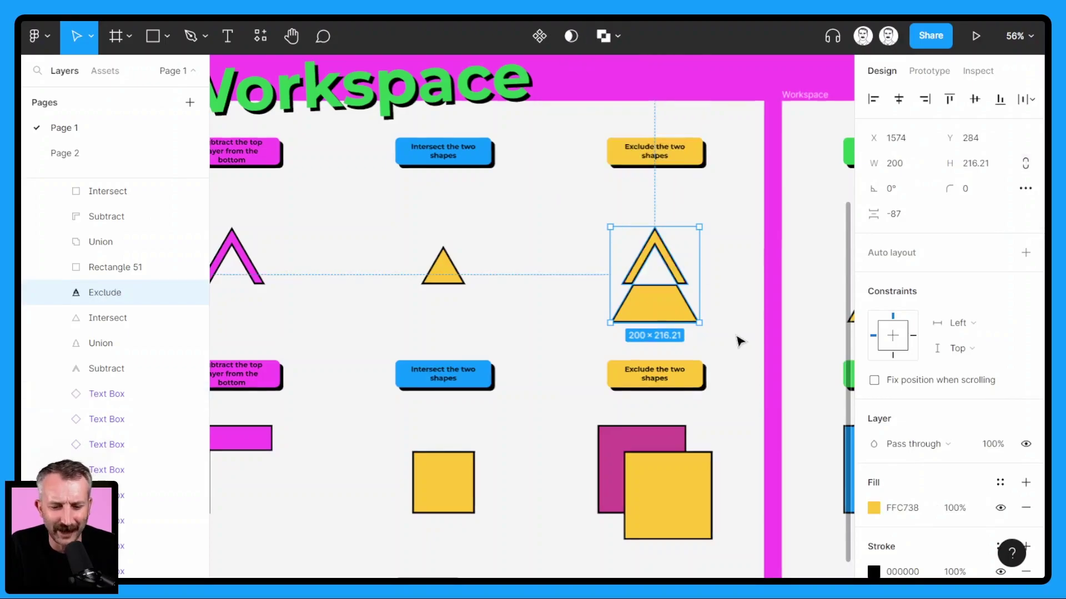
- Exclude the overlapping squares, producing a 259×259 ring
scroll(662, 283, up, 3)
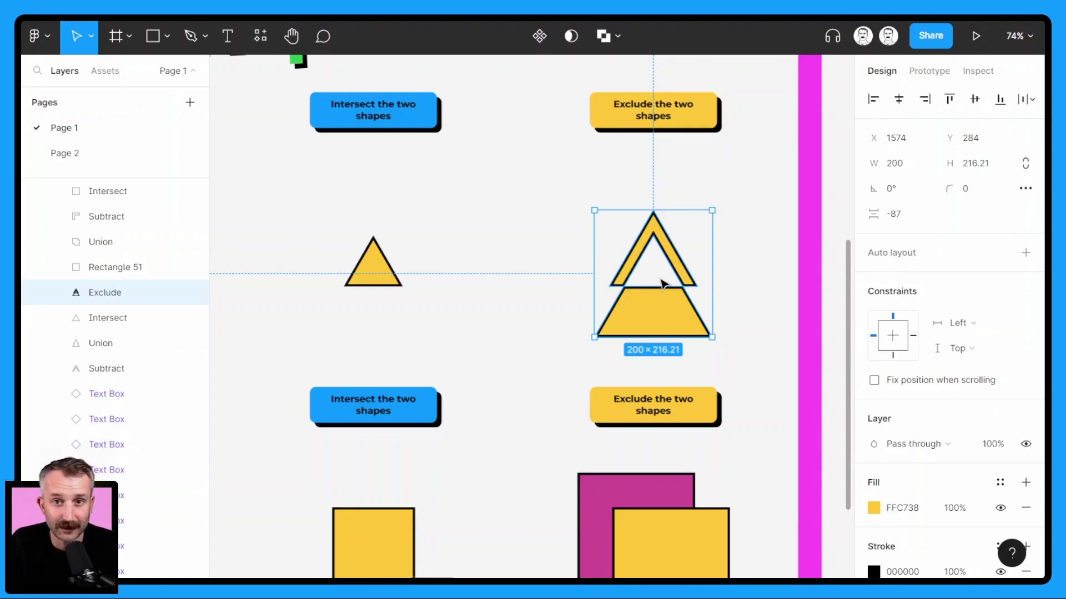
scroll(660, 283, down, 3)
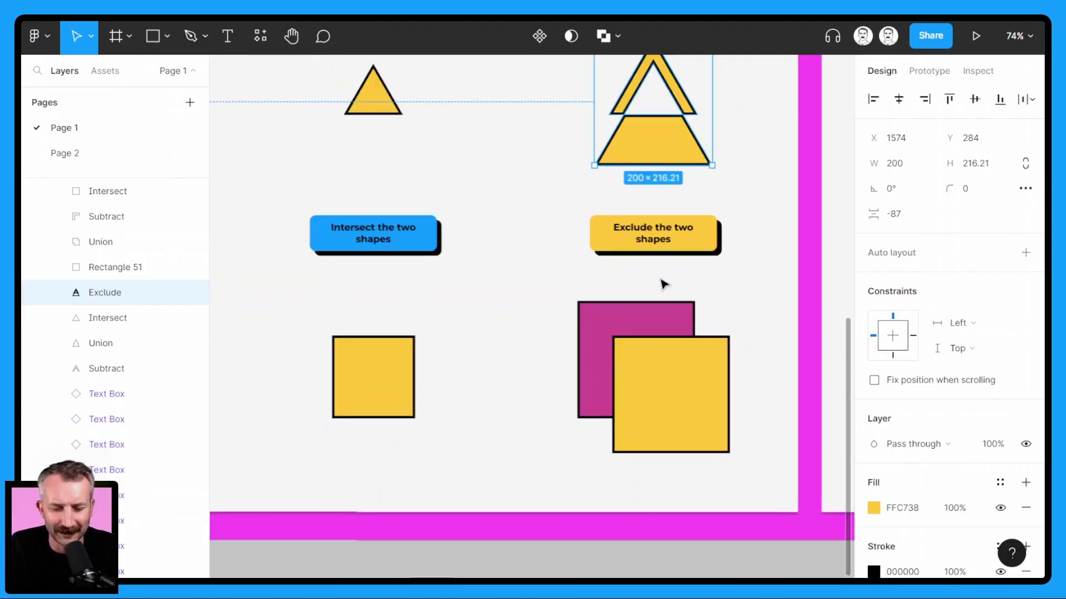
key(Escape)
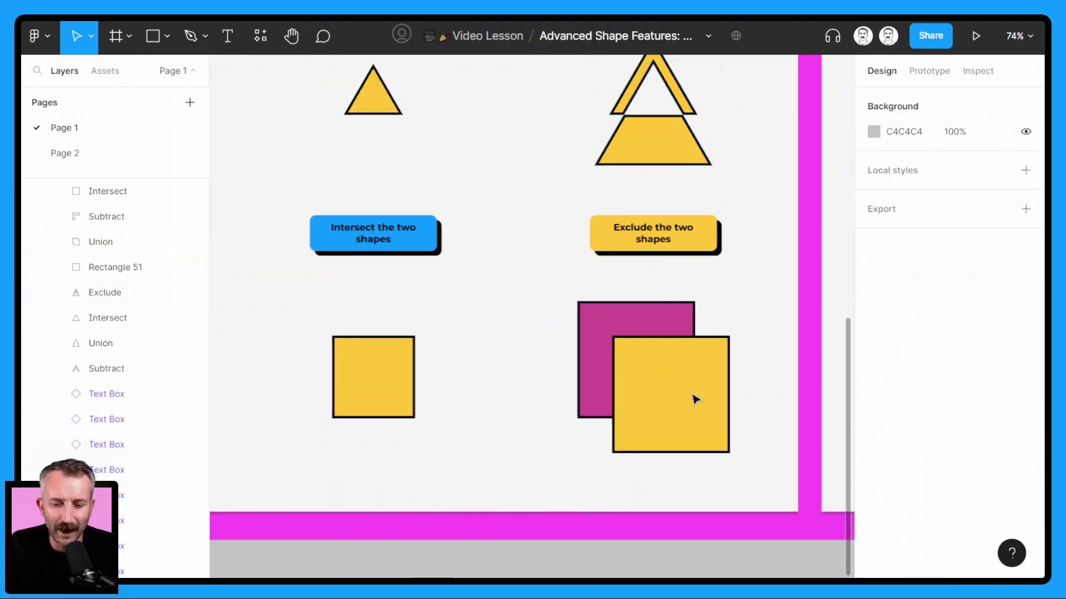
drag(537, 290, 677, 408)
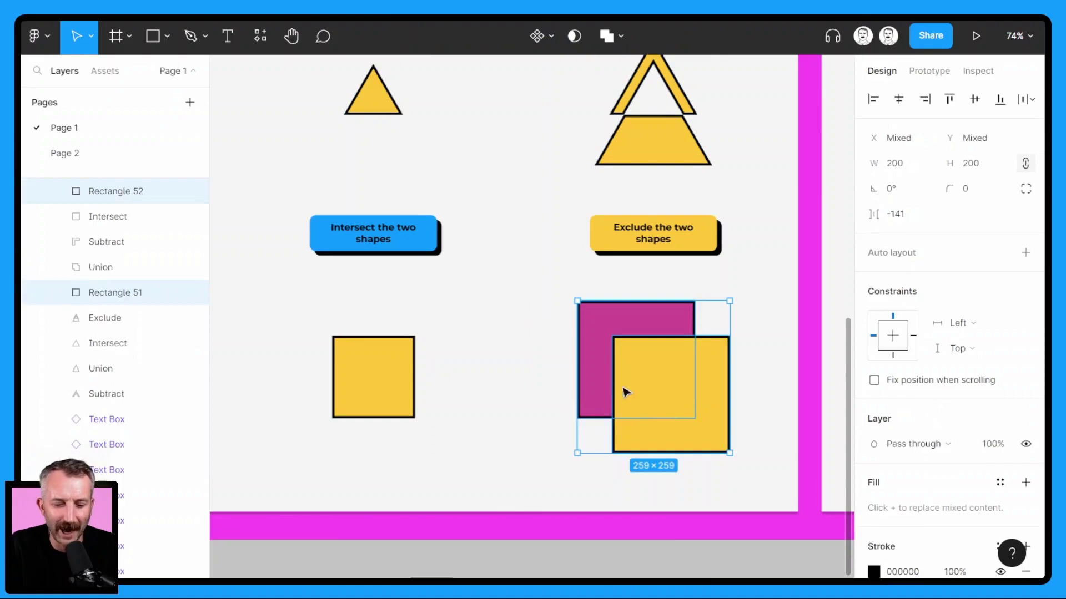
click(618, 38)
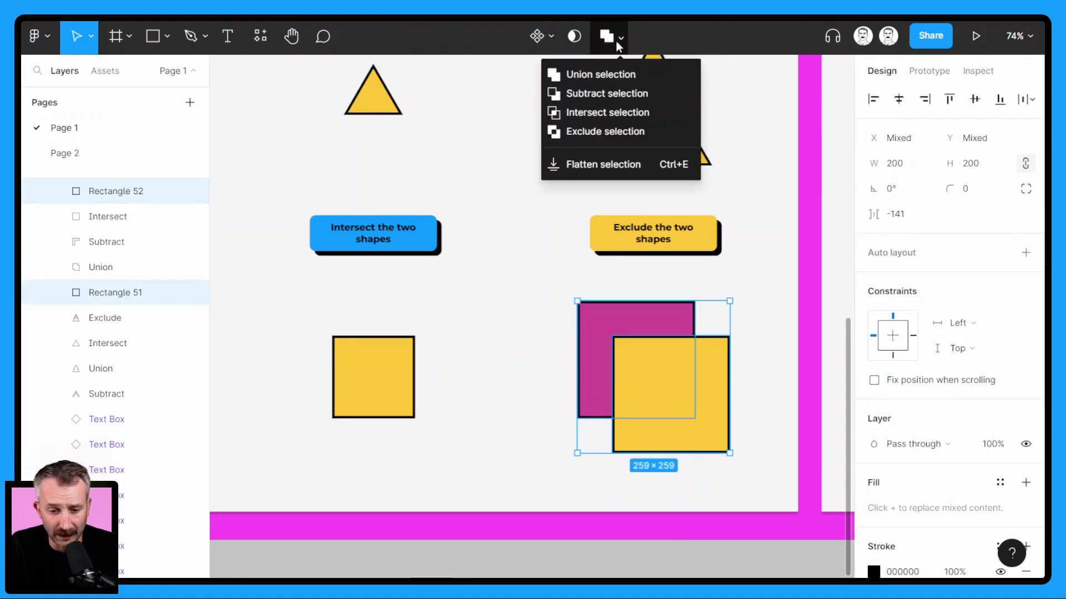
click(604, 133)
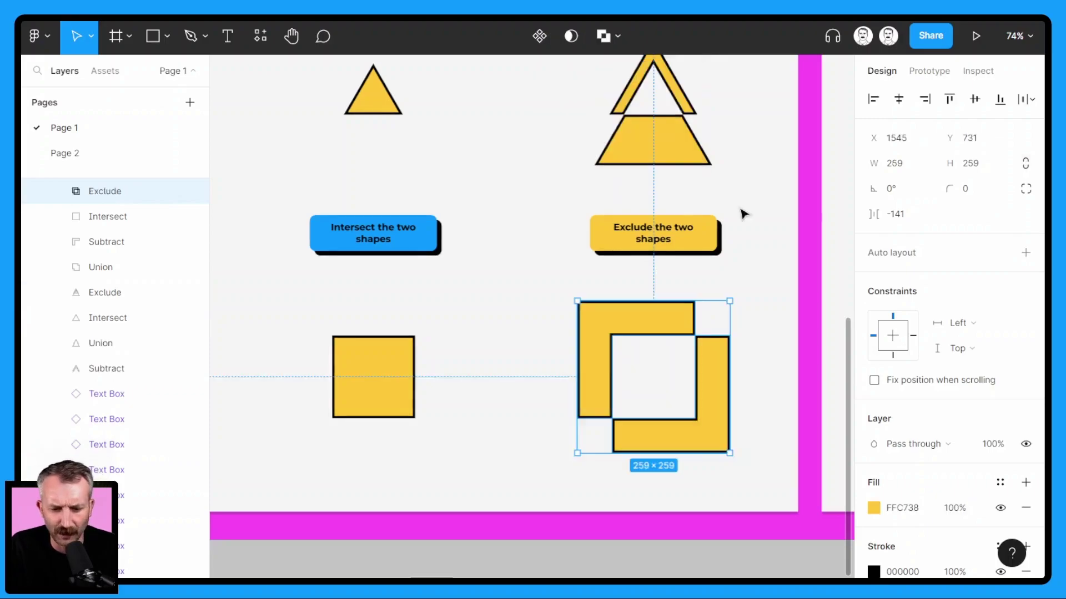
- Union the blue and yellow triangles and round the tree shape's corners to 15
scroll(678, 226, down, 3)
scroll(543, 232, right, 8)
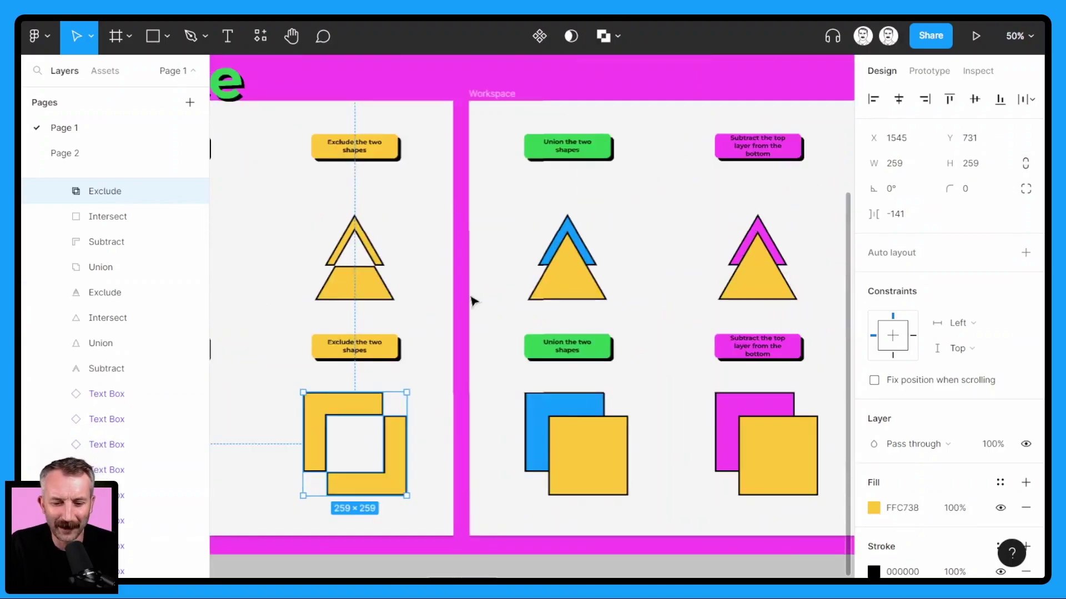
scroll(592, 257, right, 3)
scroll(417, 237, right, 4)
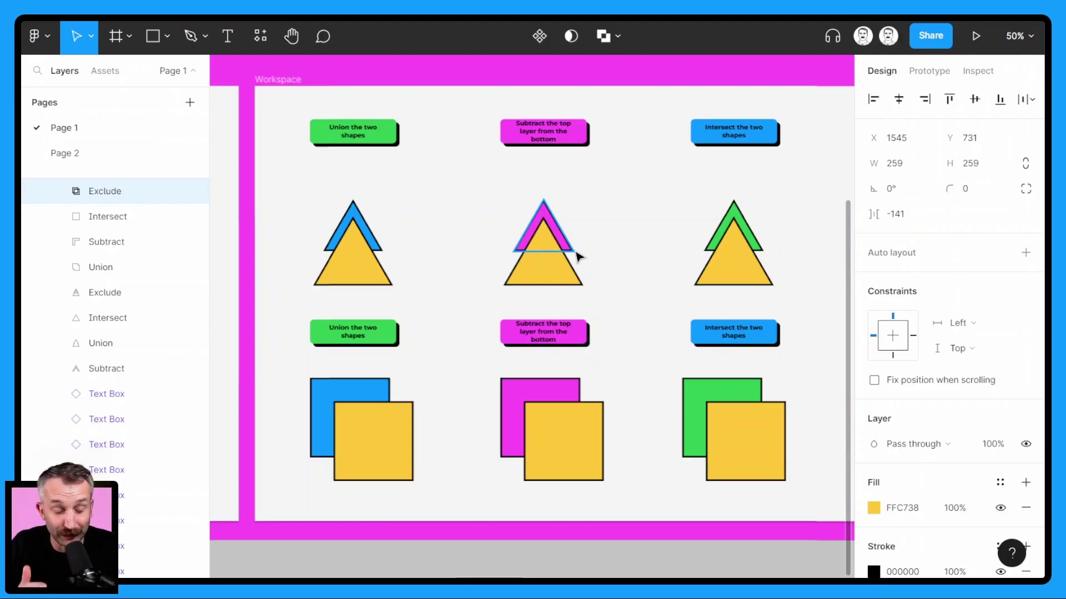
click(299, 201)
drag(299, 198, 380, 258)
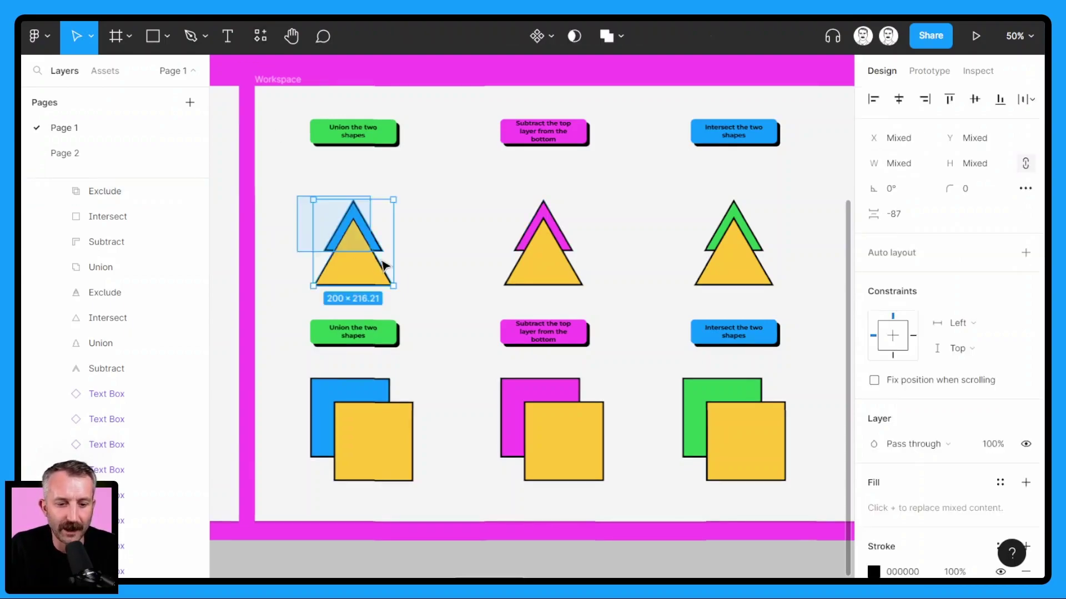
click(620, 39)
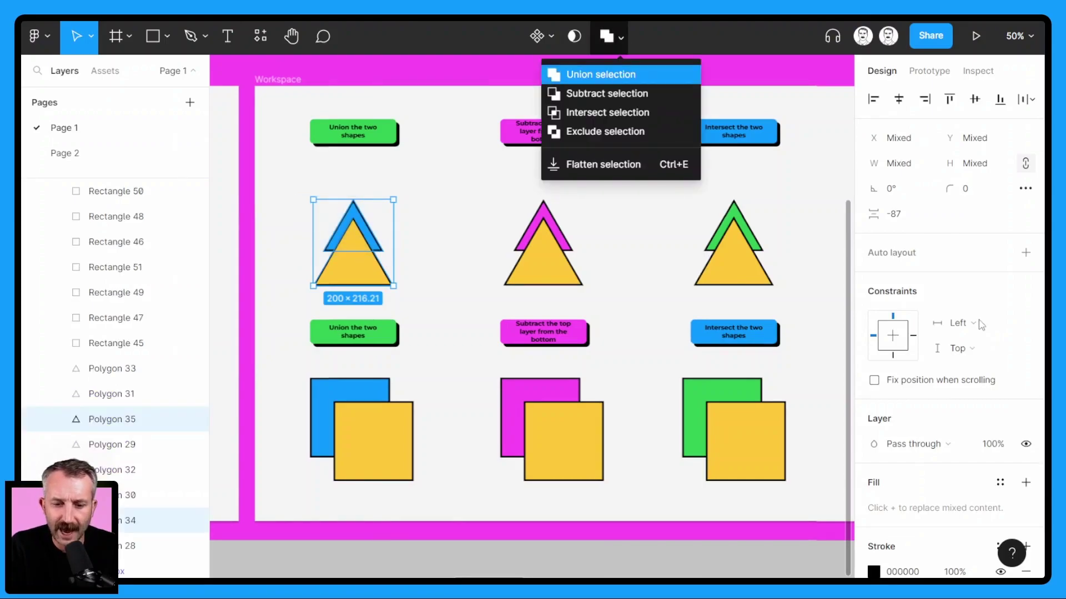
key(Return)
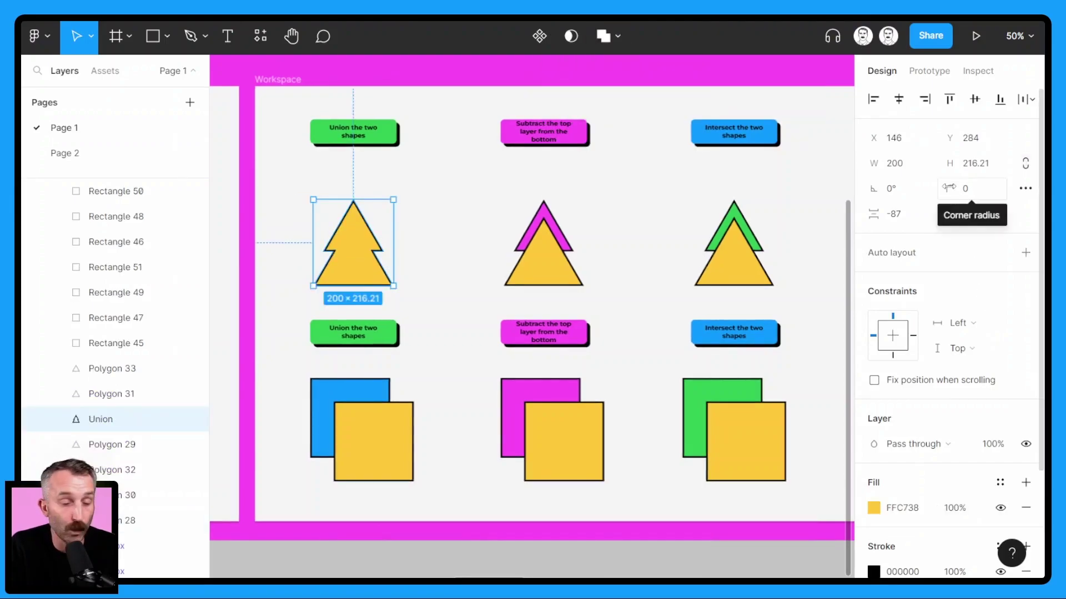
drag(948, 188, 168, 222)
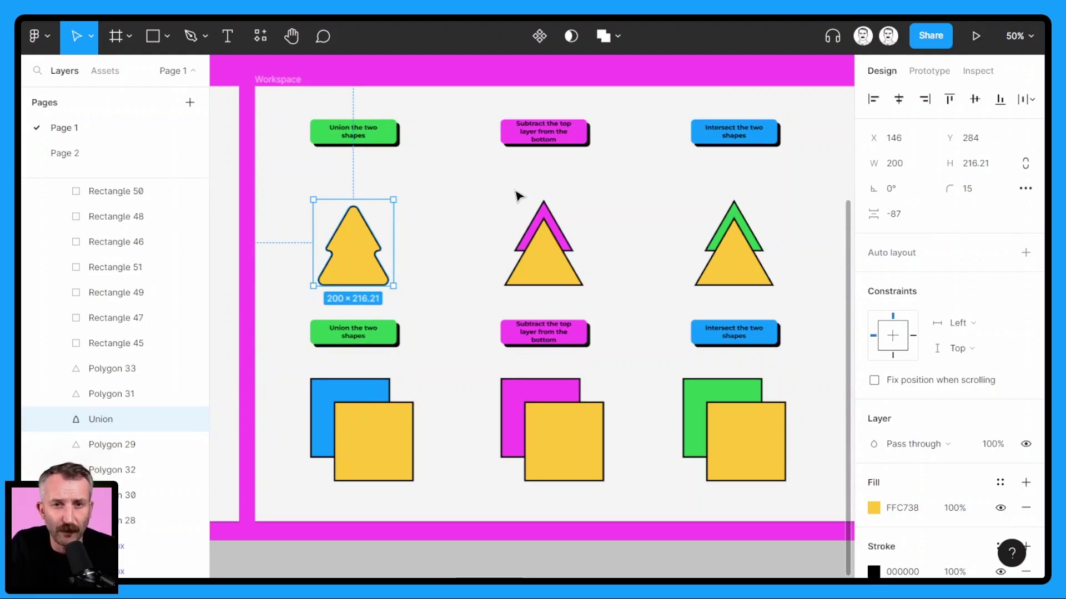
- Union the blue and yellow squares and round the stepped shape's corners to 12
click(297, 381)
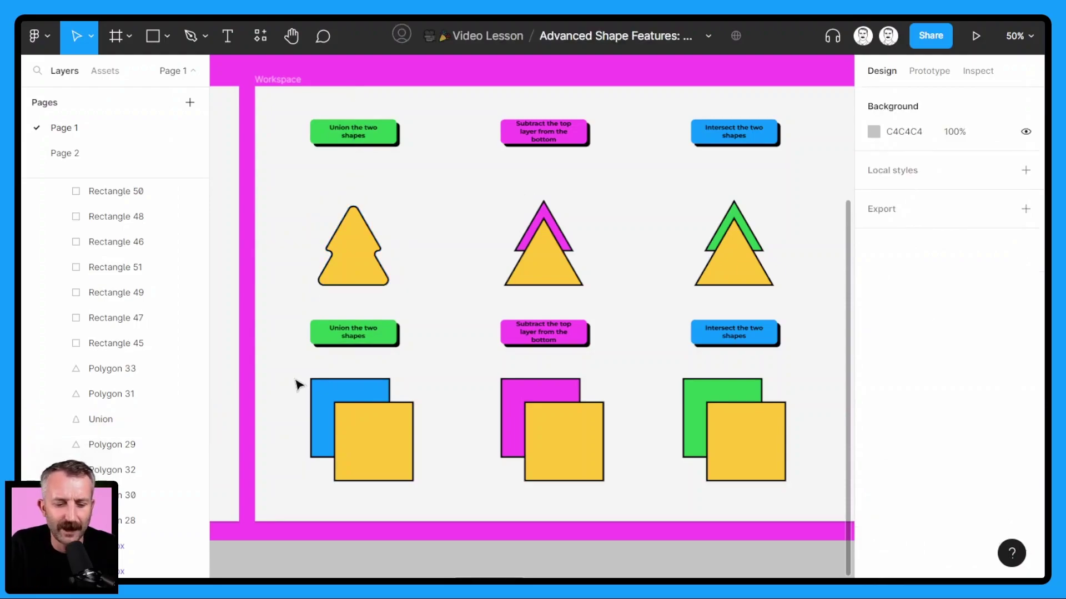
drag(294, 379, 387, 443)
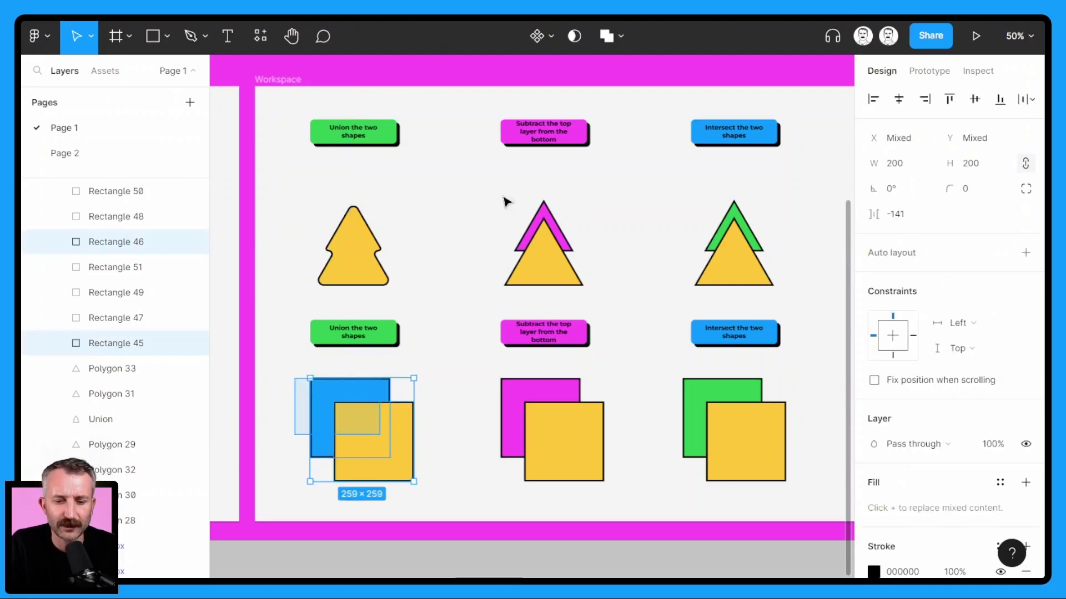
click(620, 37)
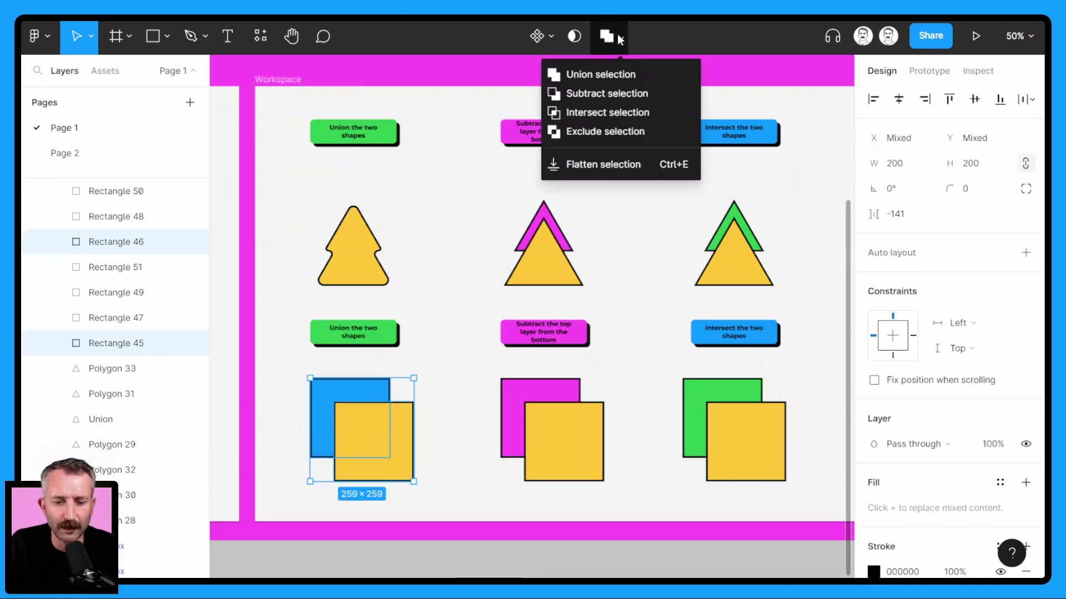
click(605, 82)
drag(950, 189, 121, 204)
- Subtract the top triangle from the bottom one and set the chevron's corner radius to 16
click(528, 201)
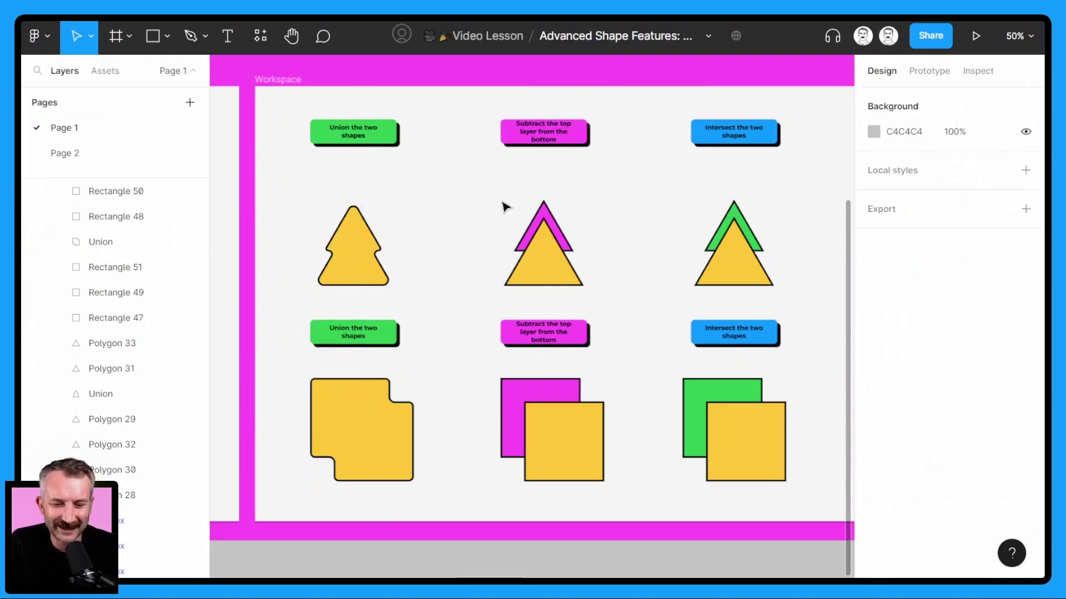
drag(498, 194, 586, 270)
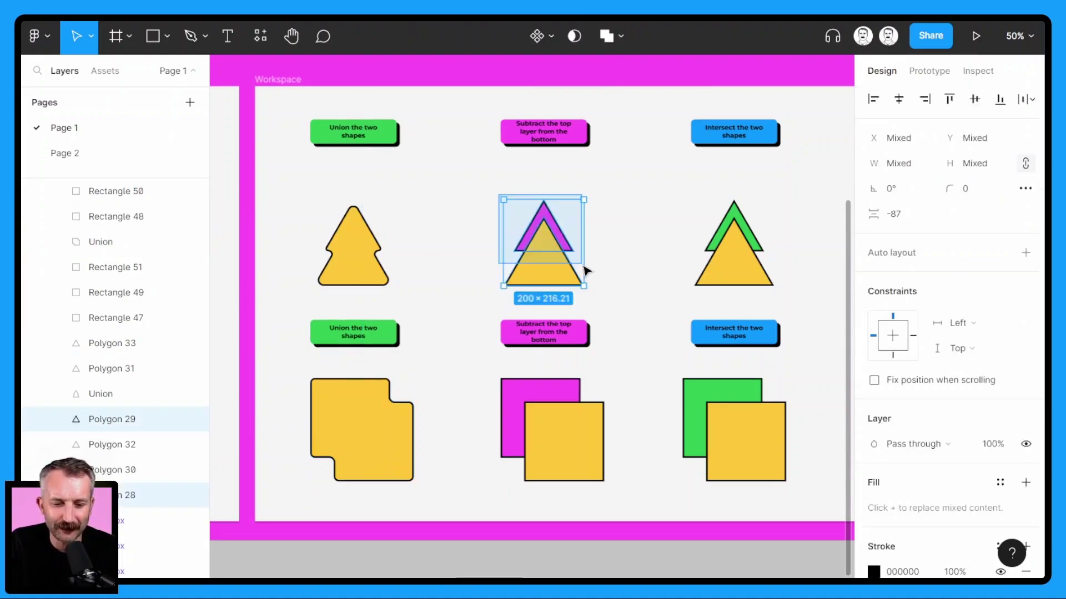
click(620, 37)
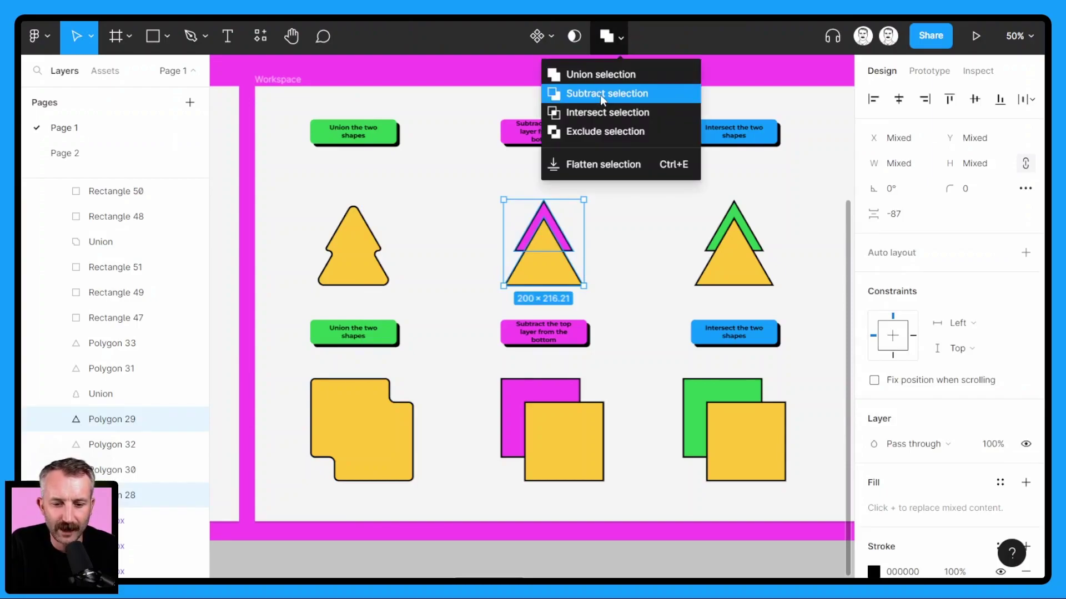
click(606, 93)
click(966, 188)
text(15)
drag(164, 215, 506, 292)
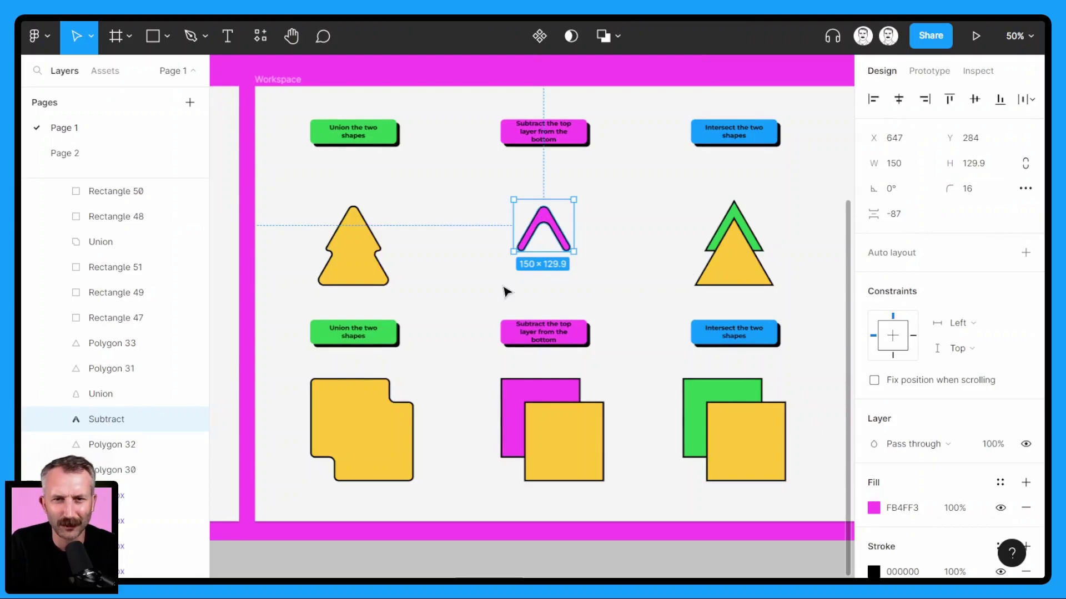
- Subtract the top square from the bottom one, rounding the 200×200 L-shape to radius 28
drag(479, 362, 501, 395)
drag(588, 448, 588, 449)
click(621, 37)
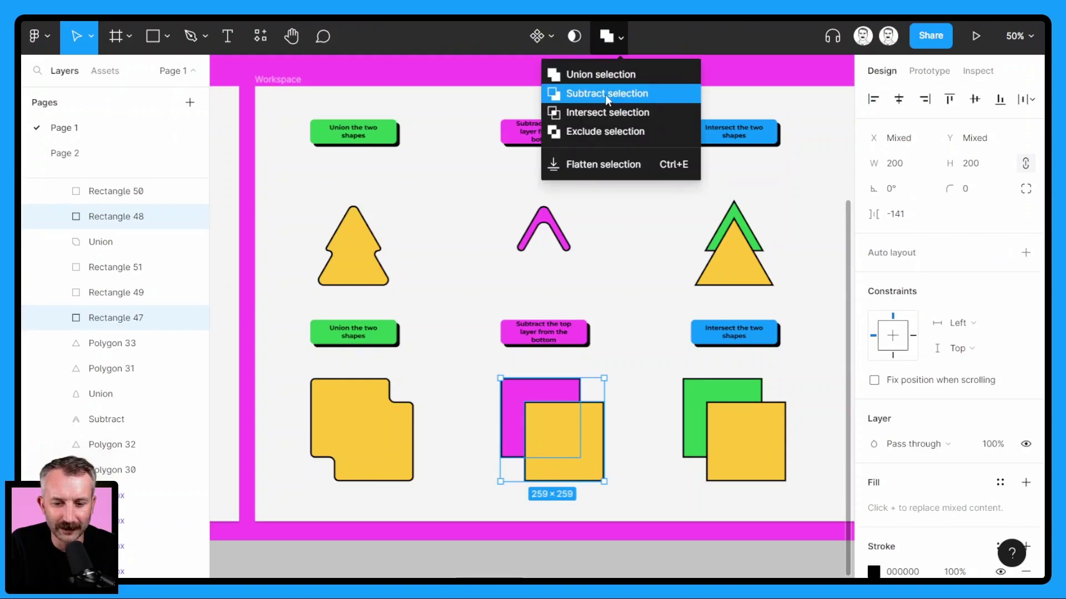
key(Return)
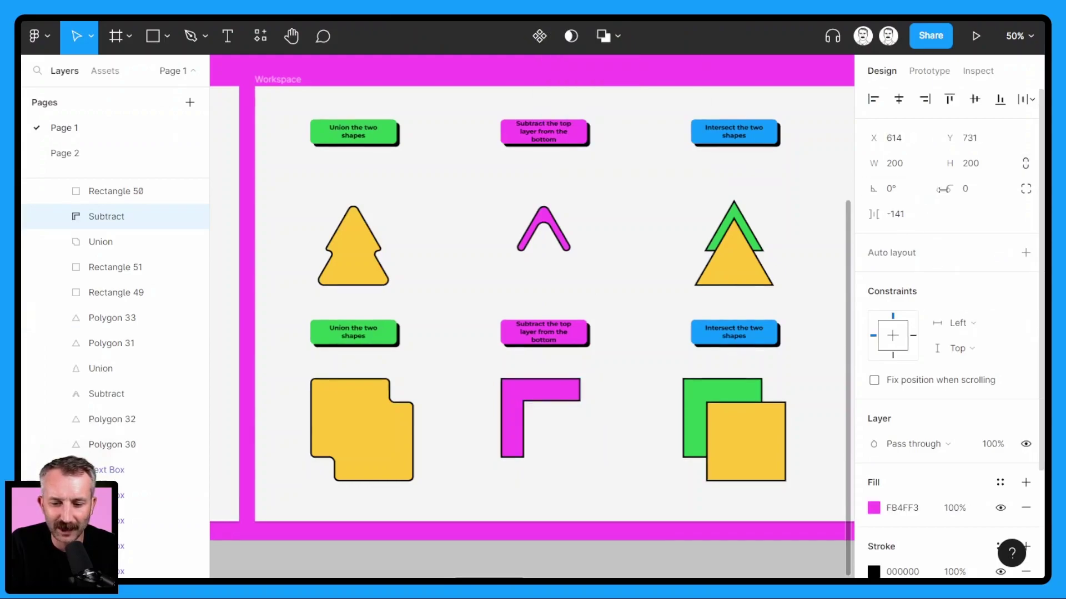
drag(943, 189, 311, 247)
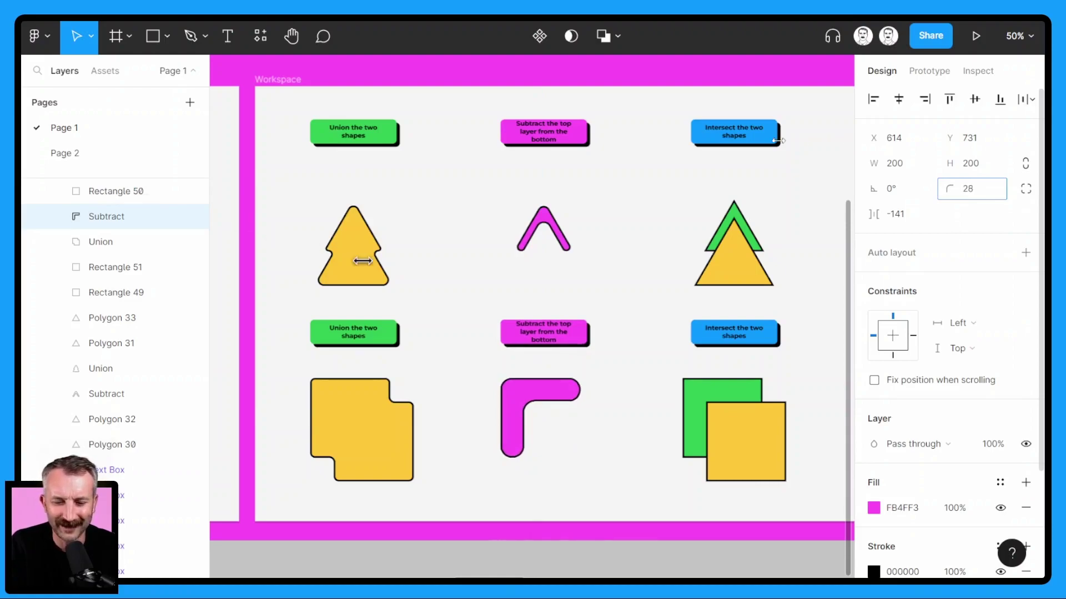
click(685, 192)
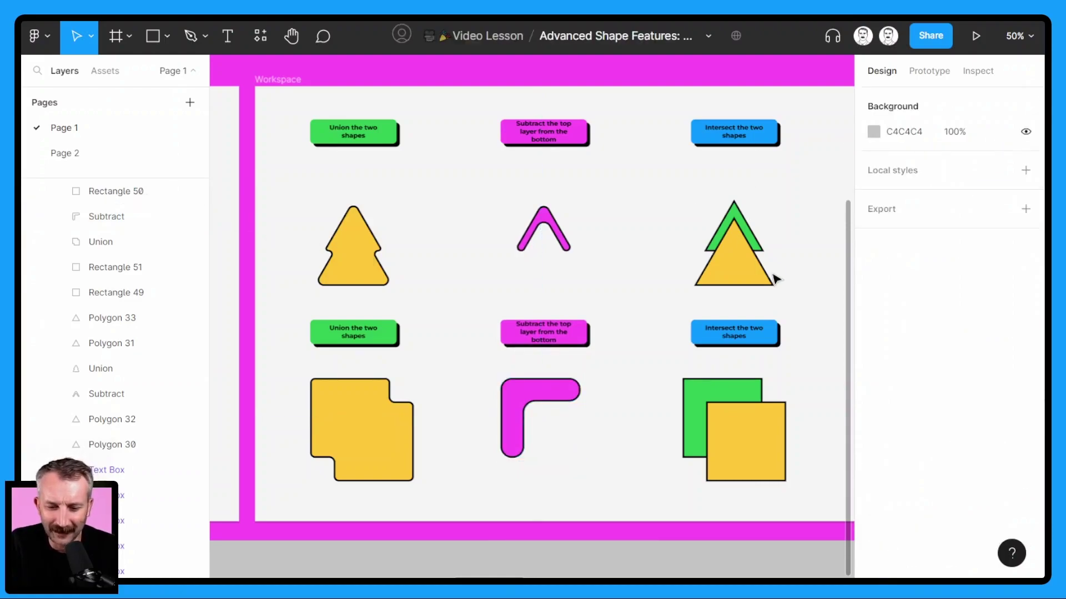
- Intersect the two triangles and round the small yellow triangle's corners to 12
drag(681, 186, 778, 288)
click(621, 34)
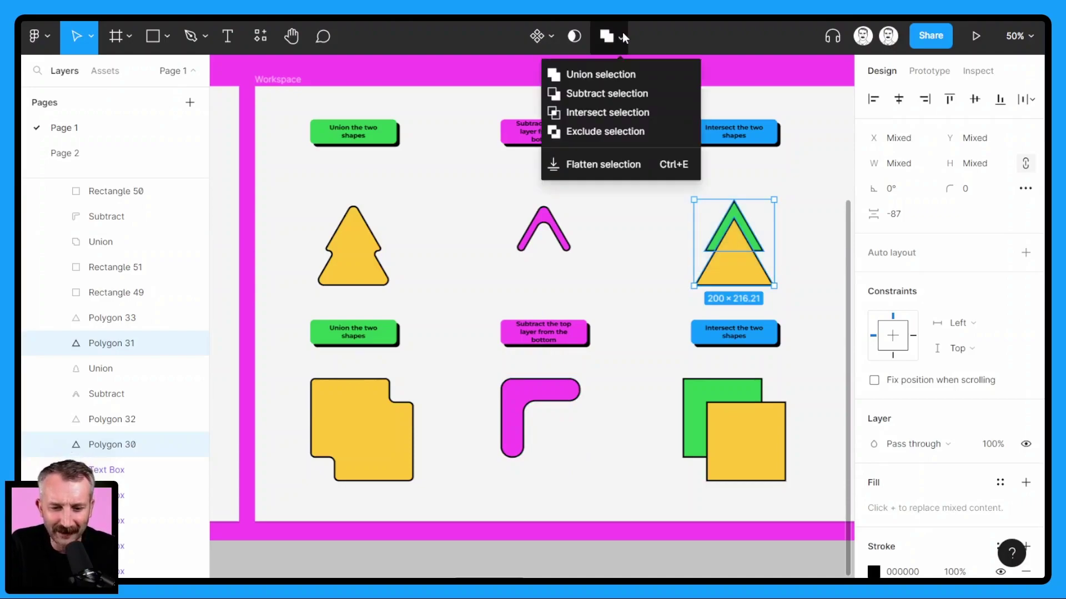
click(602, 111)
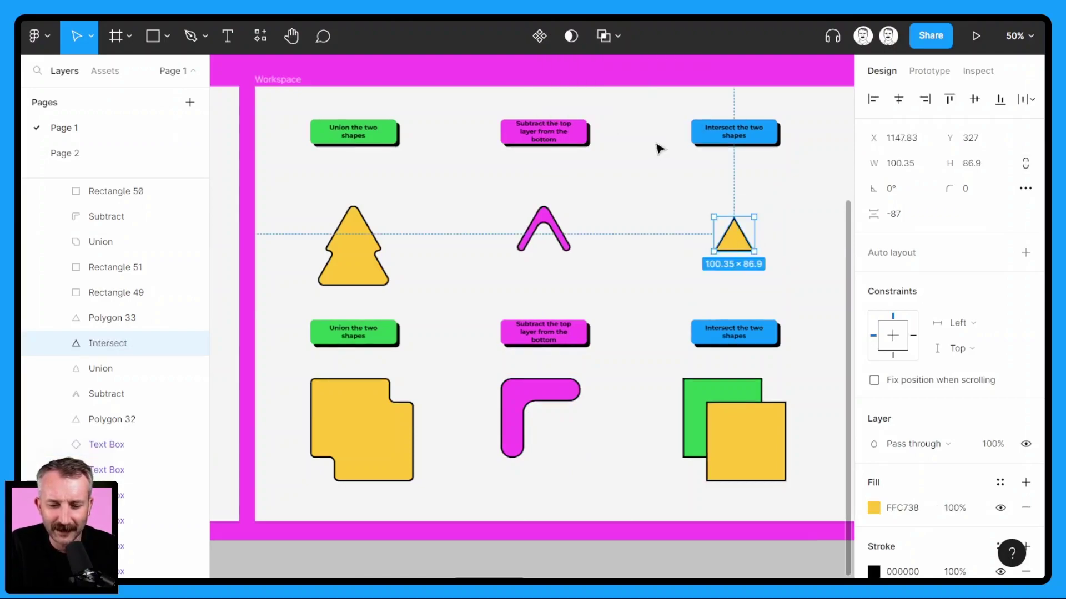
drag(945, 188, 1046, 201)
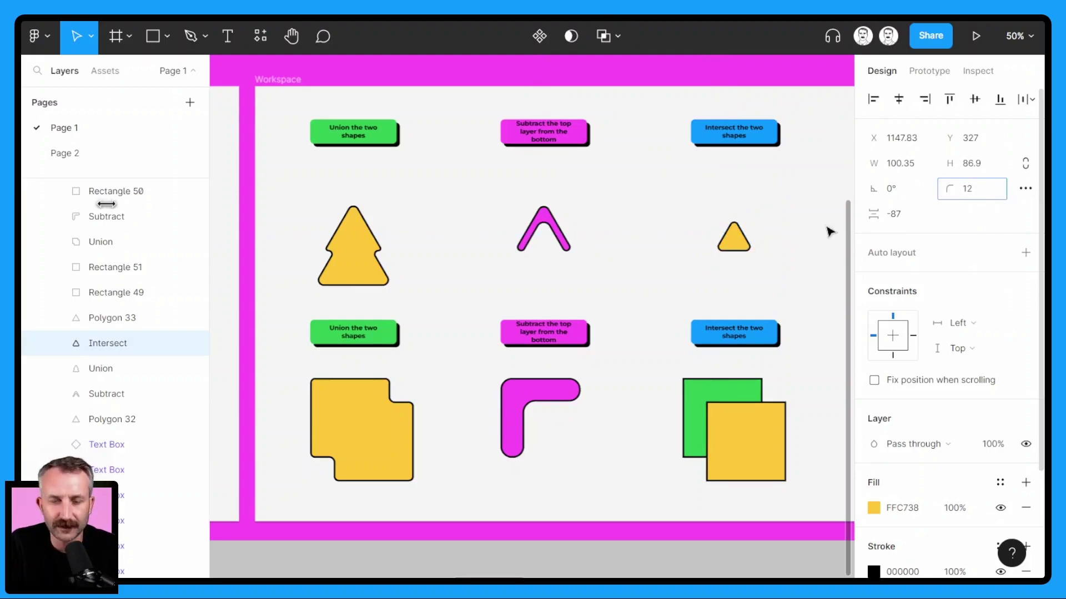
- Intersect the green and yellow squares and round the 141×141 square's corners to 17
scroll(681, 219, down, 2)
scroll(681, 218, right, 3)
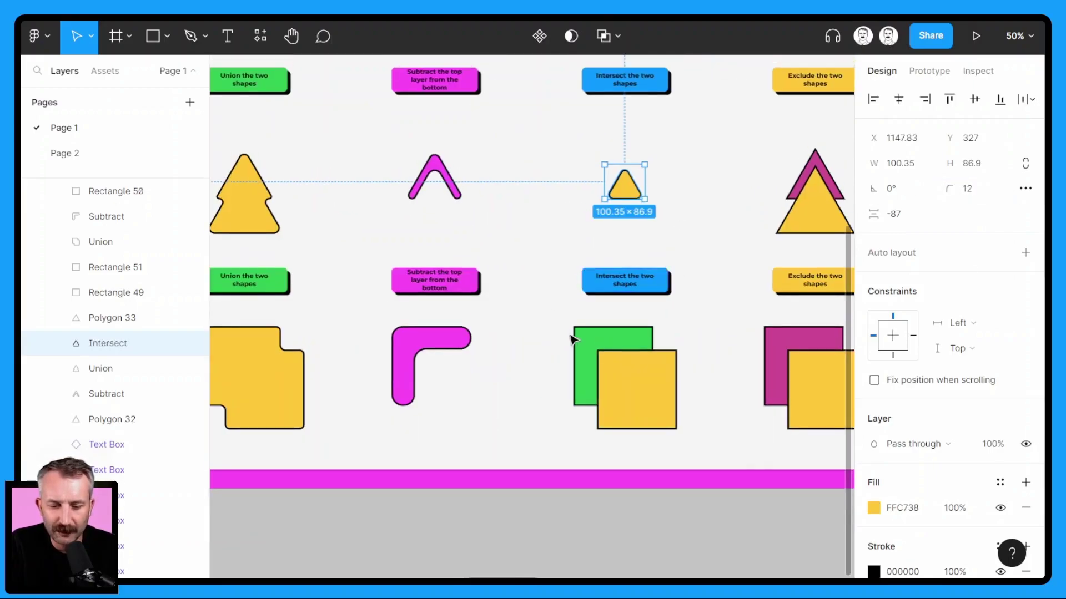
key(Escape)
drag(548, 323, 661, 410)
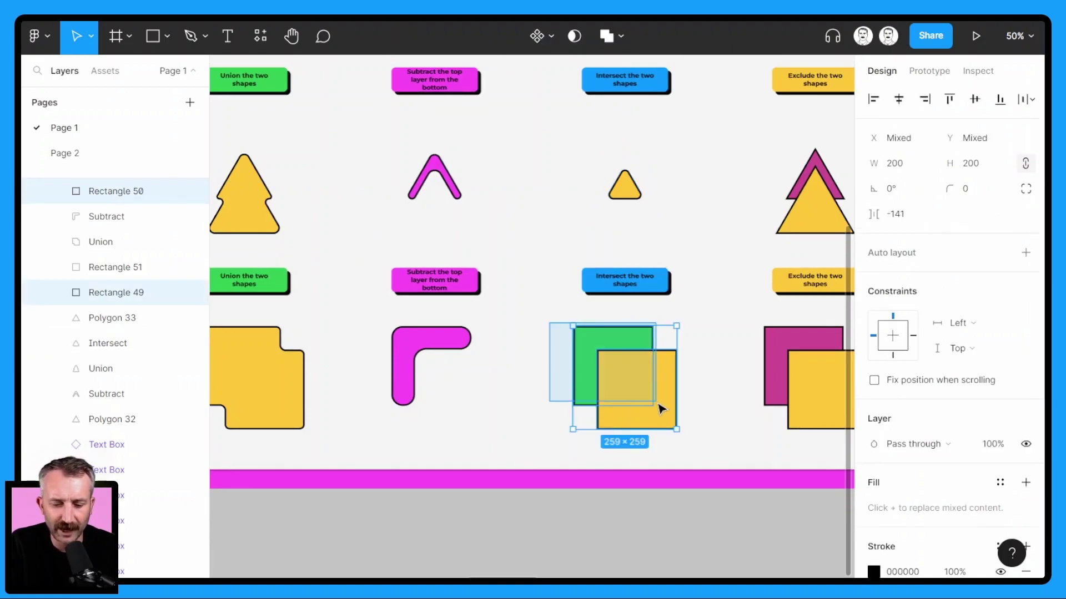
click(617, 37)
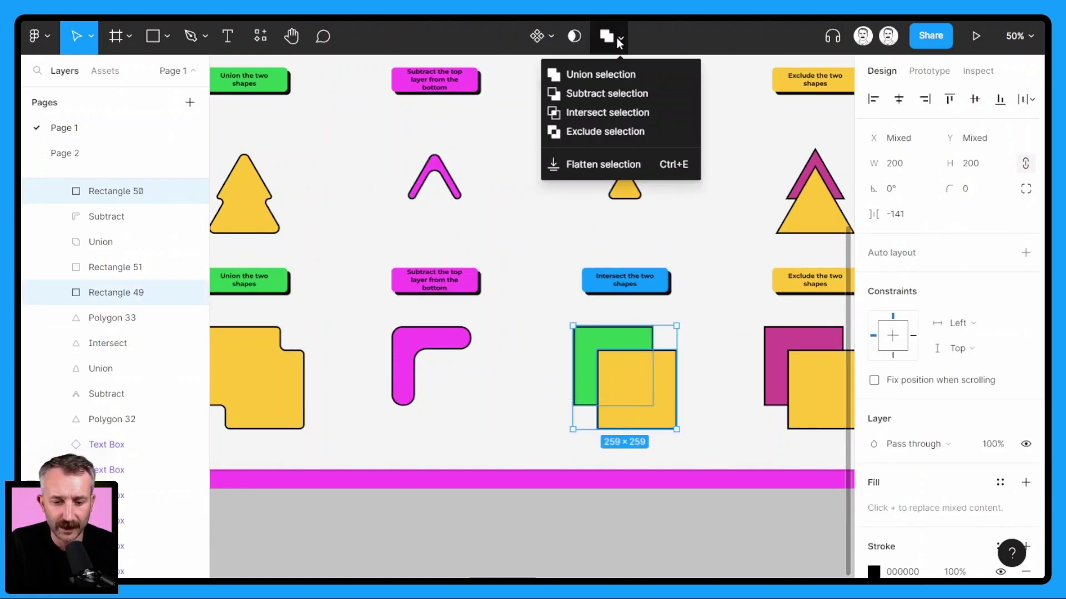
click(604, 113)
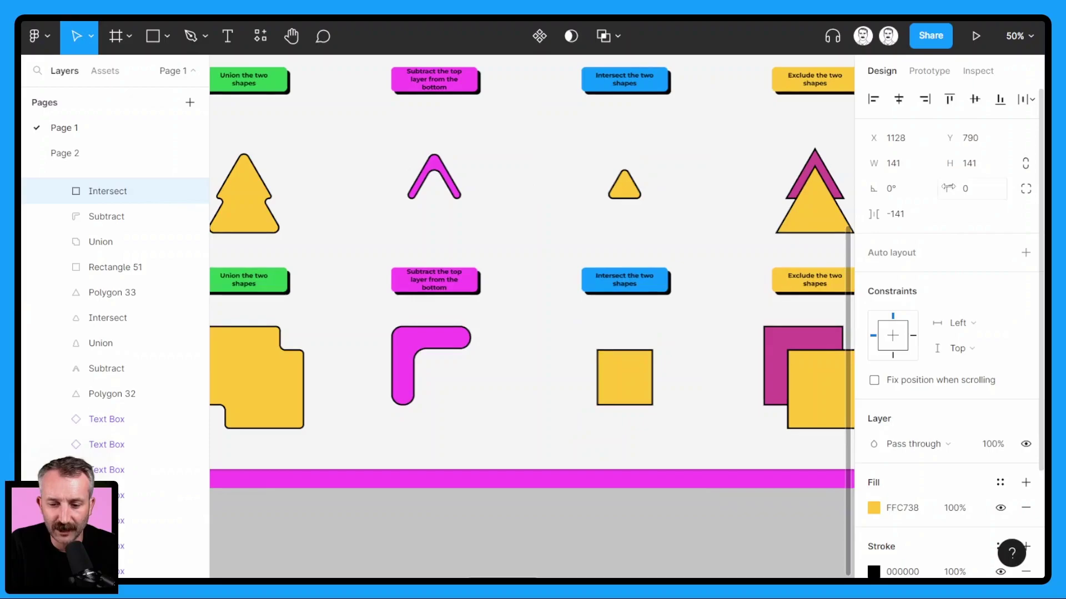
drag(949, 188, 945, 187)
scroll(666, 172, right, 5)
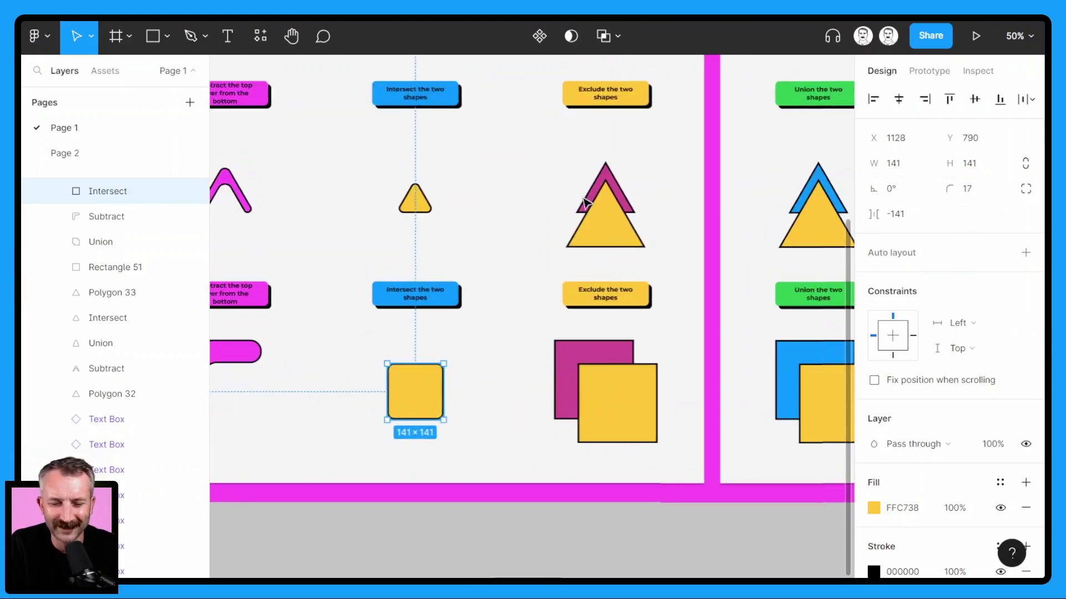
- Exclude the overlap from the triangle pair and round the result's corners
click(639, 231)
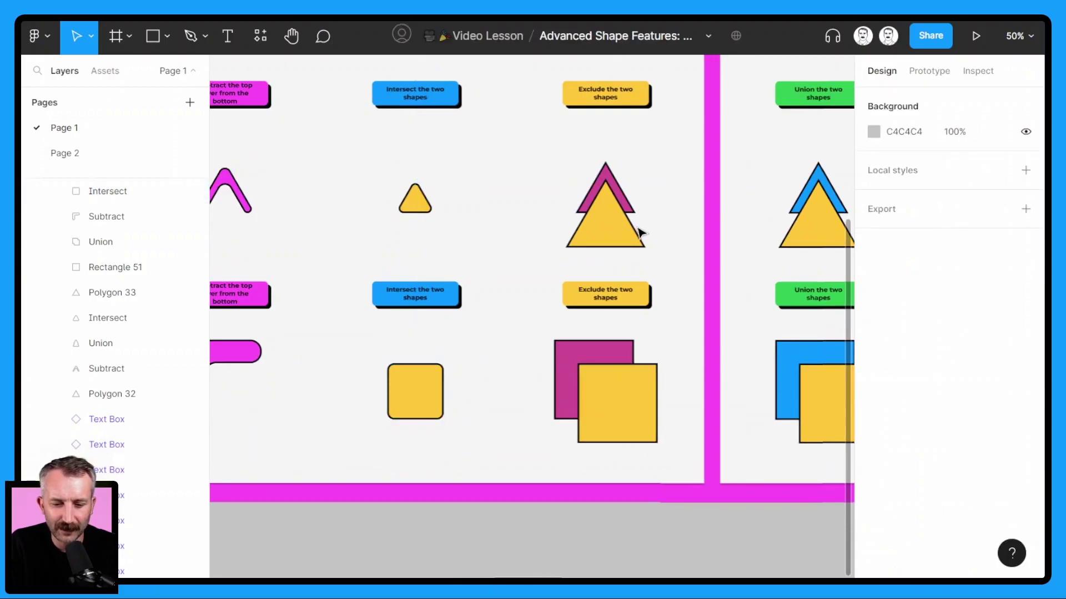
drag(558, 159, 648, 242)
click(622, 34)
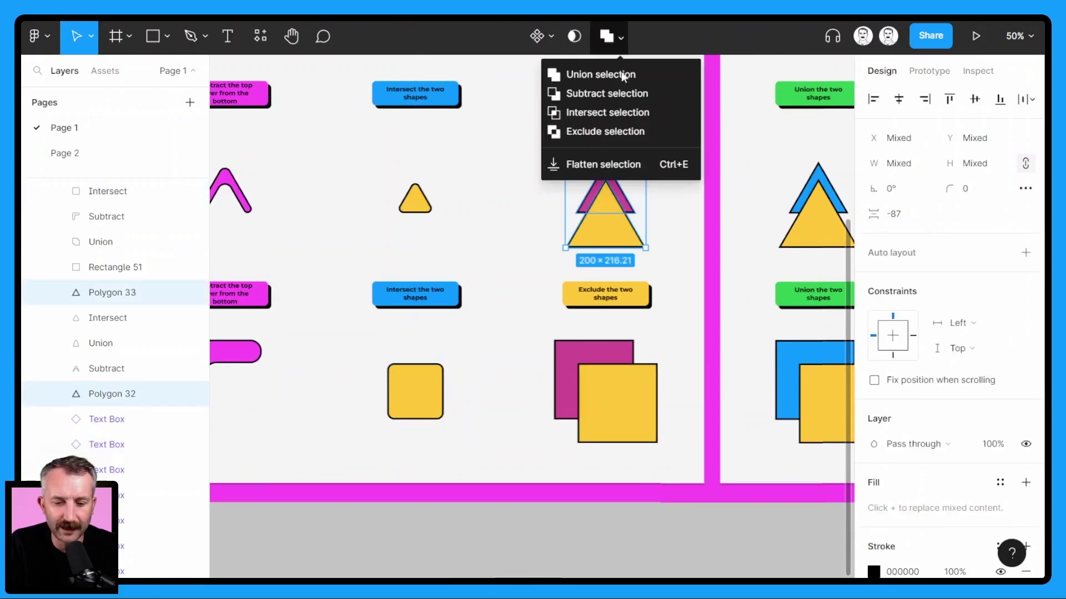
click(620, 132)
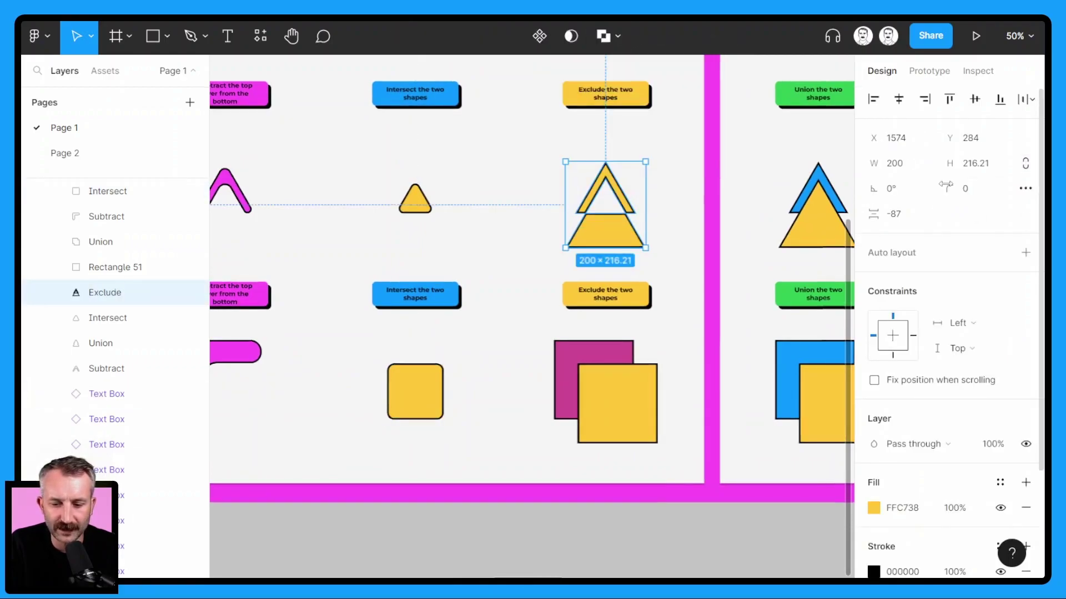
drag(949, 188, 517, 322)
click(535, 332)
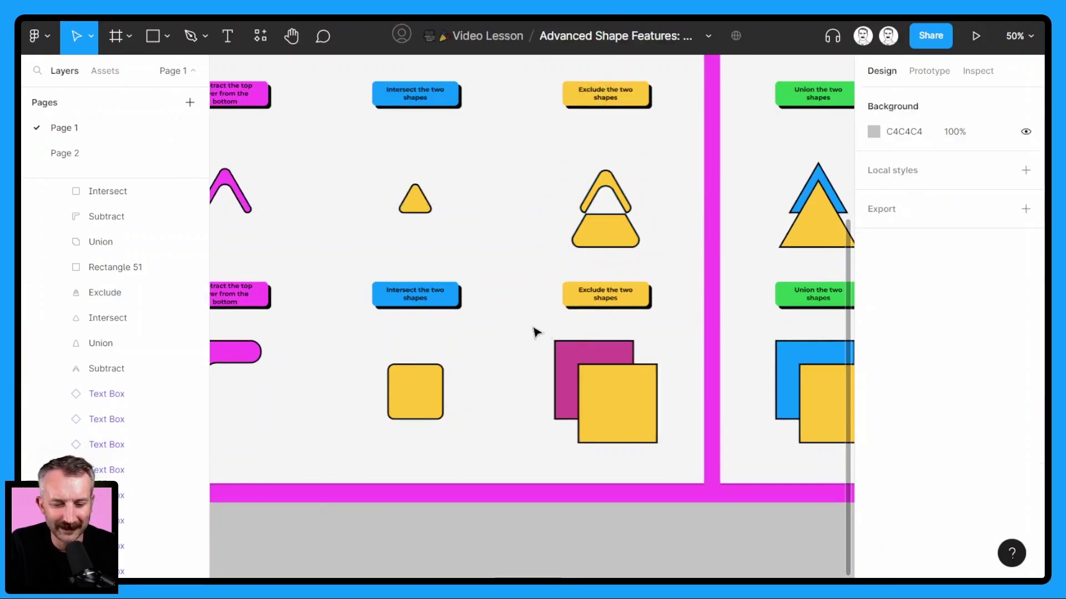
- Exclude the overlap from the magenta and yellow squares, with corner radius 18
click(558, 352)
shift+click(626, 410)
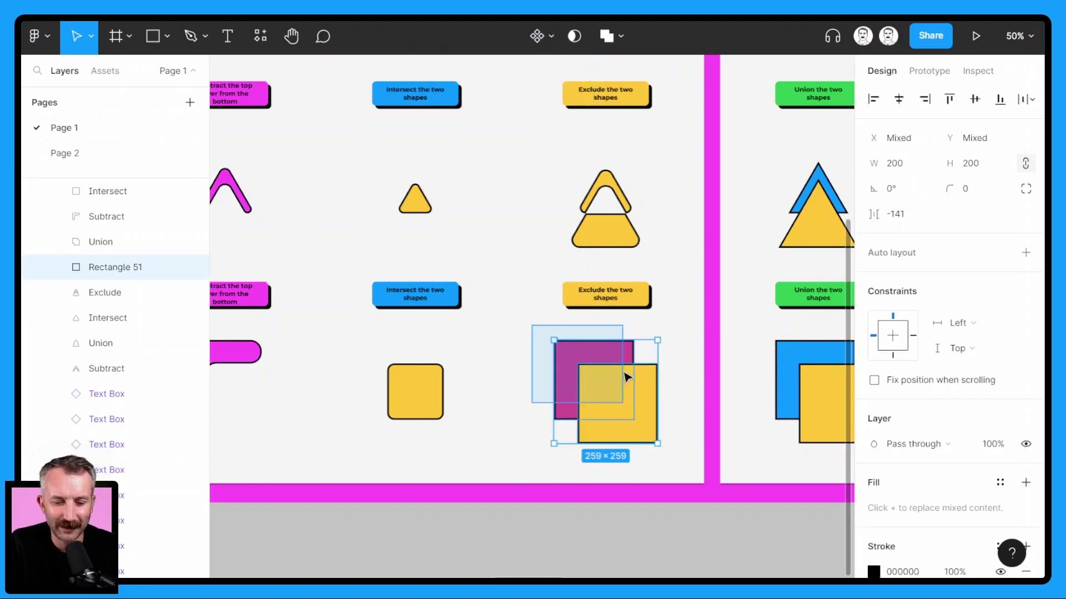
click(619, 38)
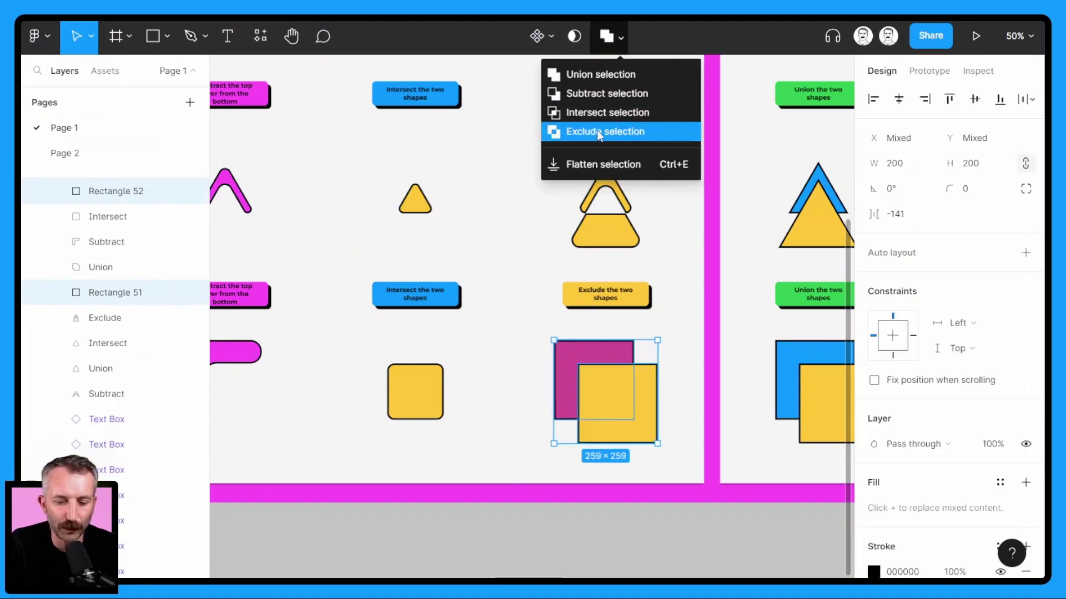
key(Return)
click(971, 189)
text(18)
key(Return)
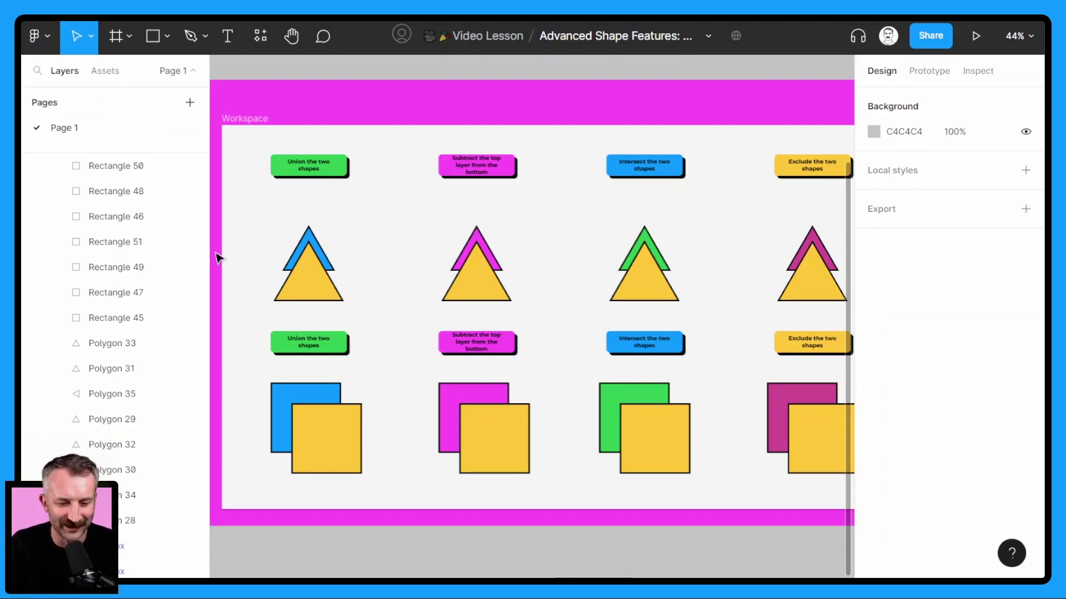
- Union the blue and yellow triangles in the Video Lesson file into one tree-shaped yellow outline
scroll(302, 272, up, 3)
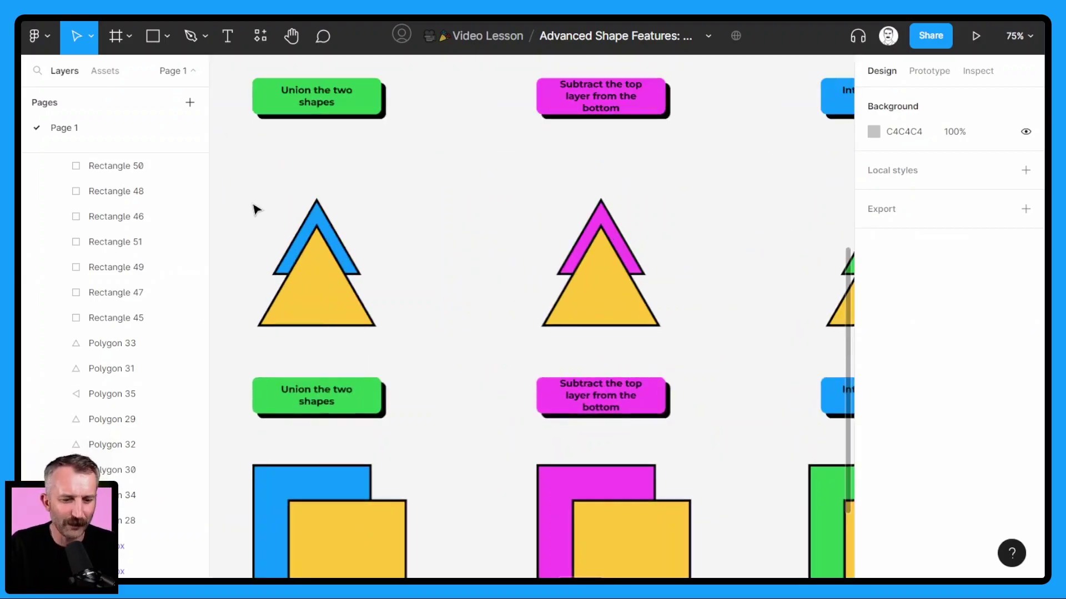
drag(247, 189, 385, 323)
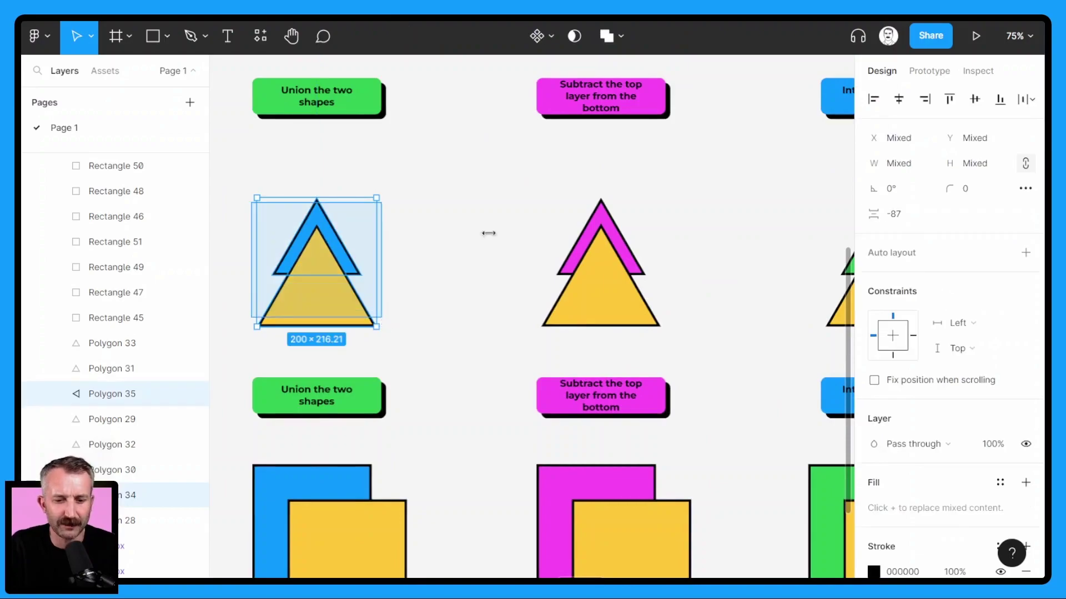
click(621, 40)
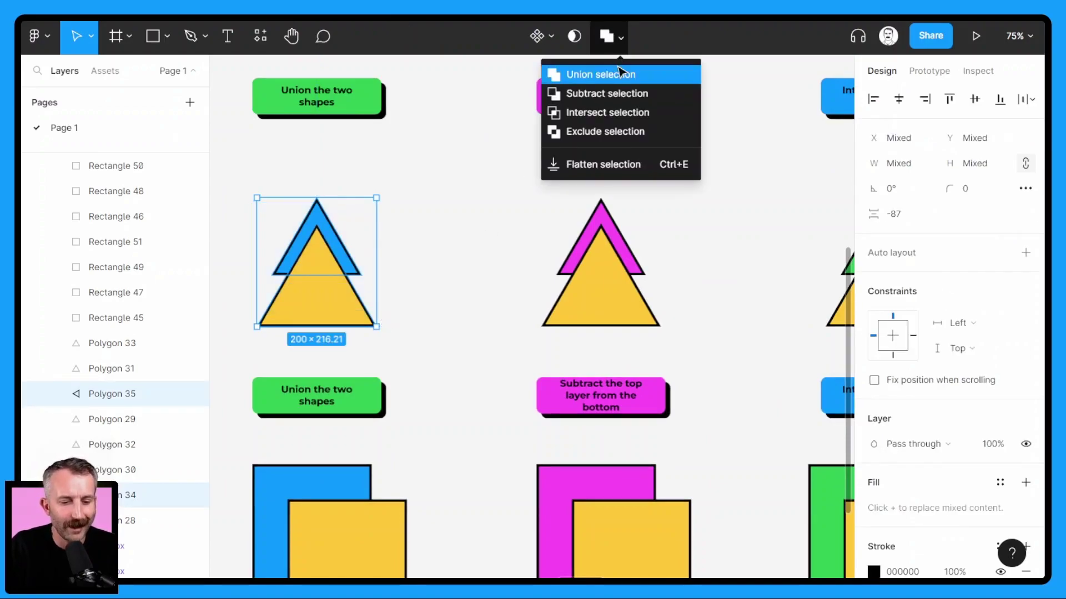
click(619, 73)
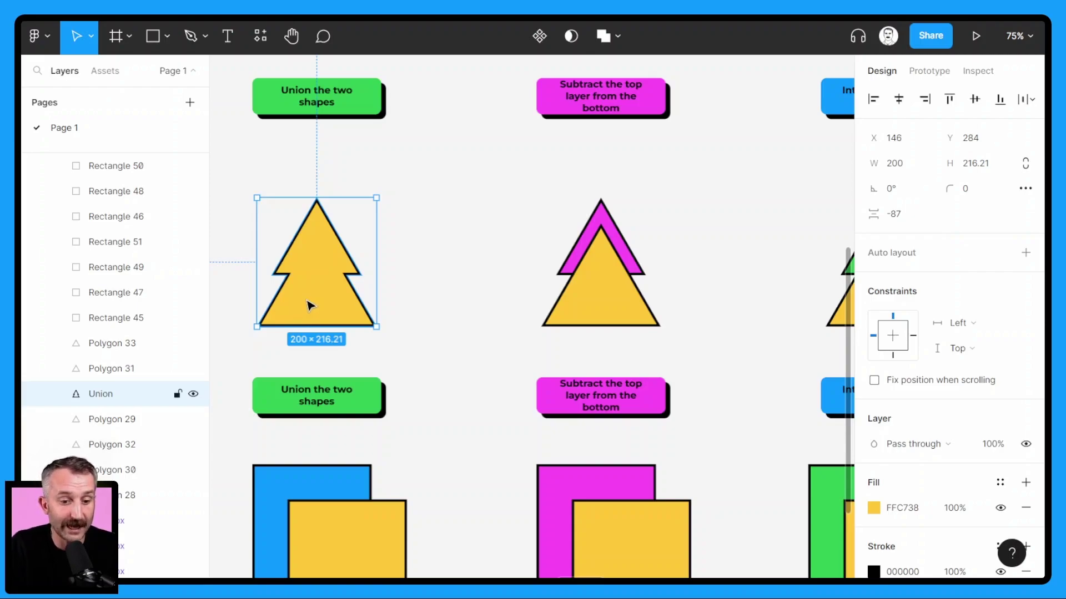
- Move the front triangle inside the Union to preview the live merge, then undo the move
double_click(310, 306)
drag(308, 305, 340, 265)
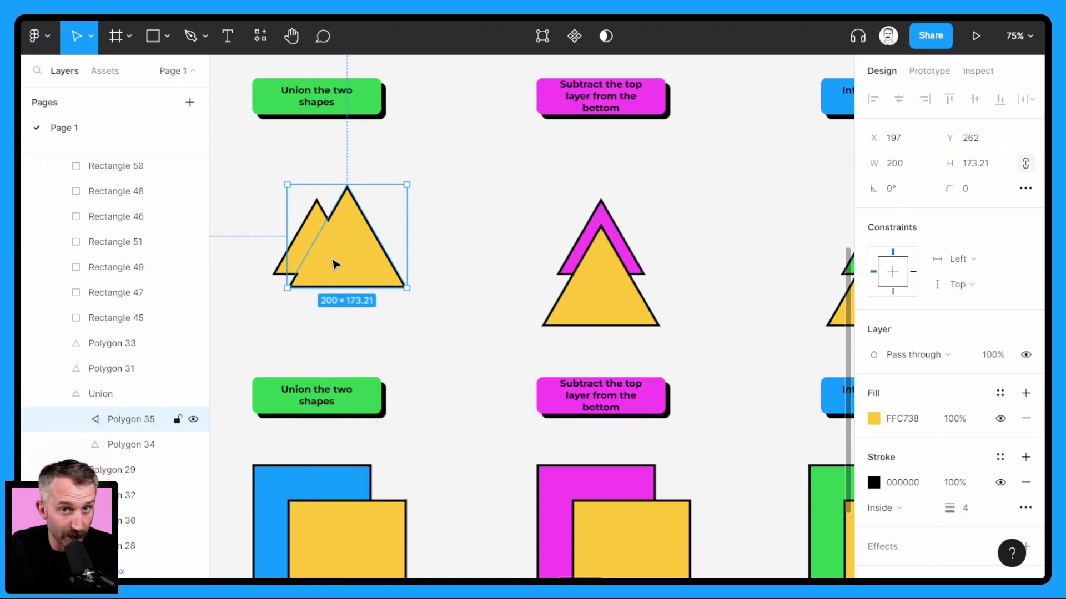
key(ctrl+z)
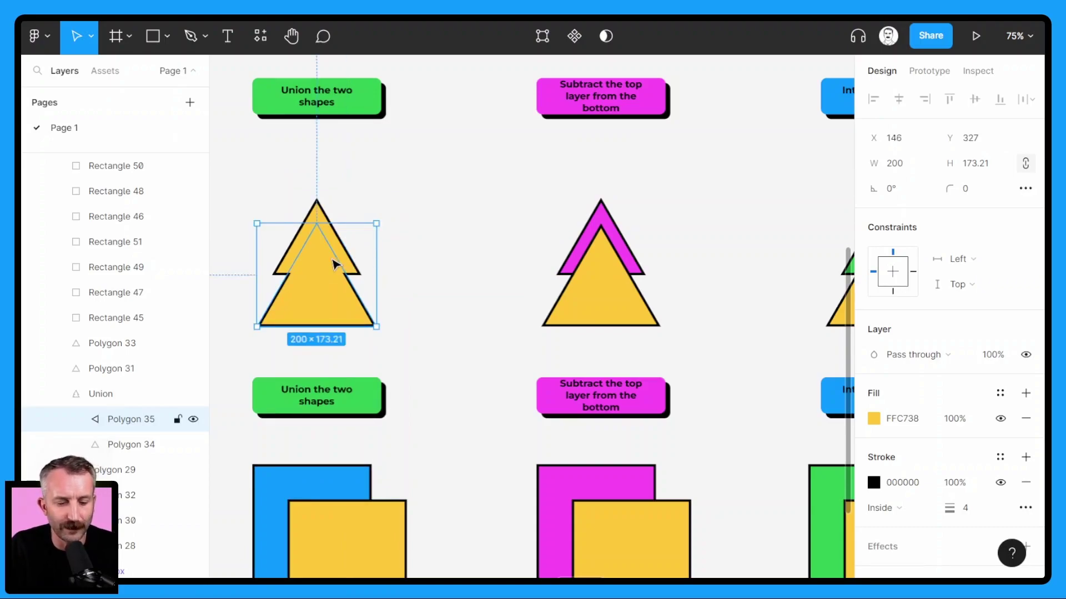
click(410, 253)
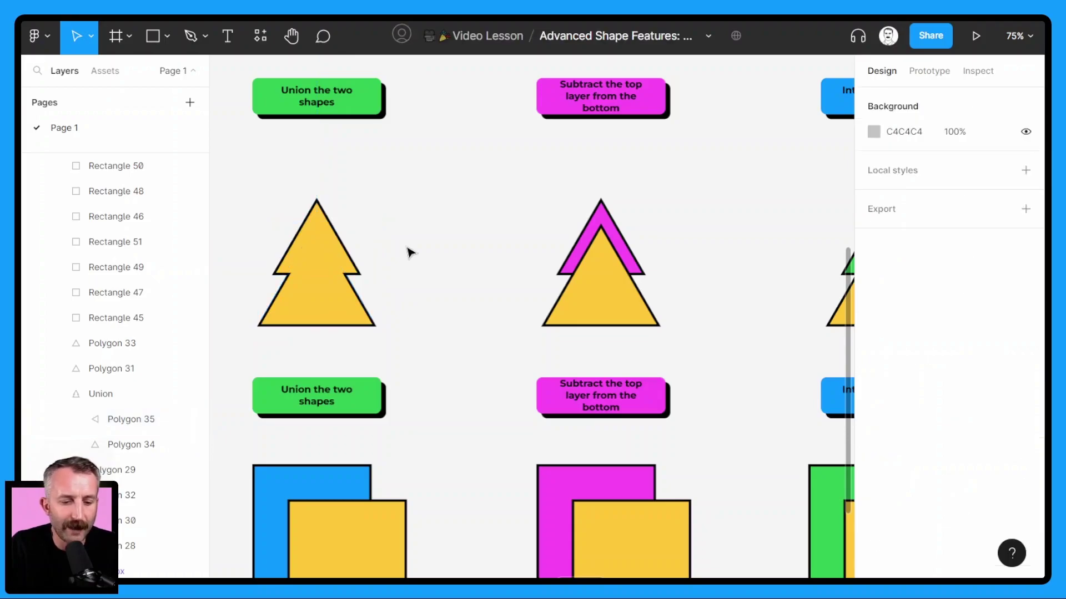
- Pull the top triangle's corners out into a square, leaving a block above a trapezoid
double_click(318, 226)
double_click(320, 215)
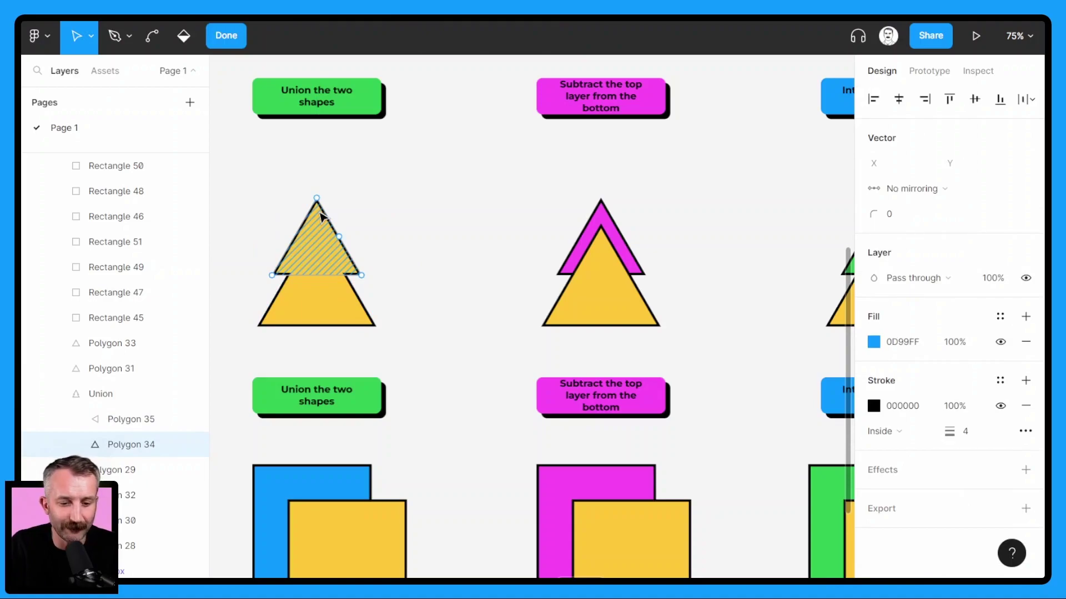
drag(339, 237, 364, 199)
drag(295, 237, 278, 199)
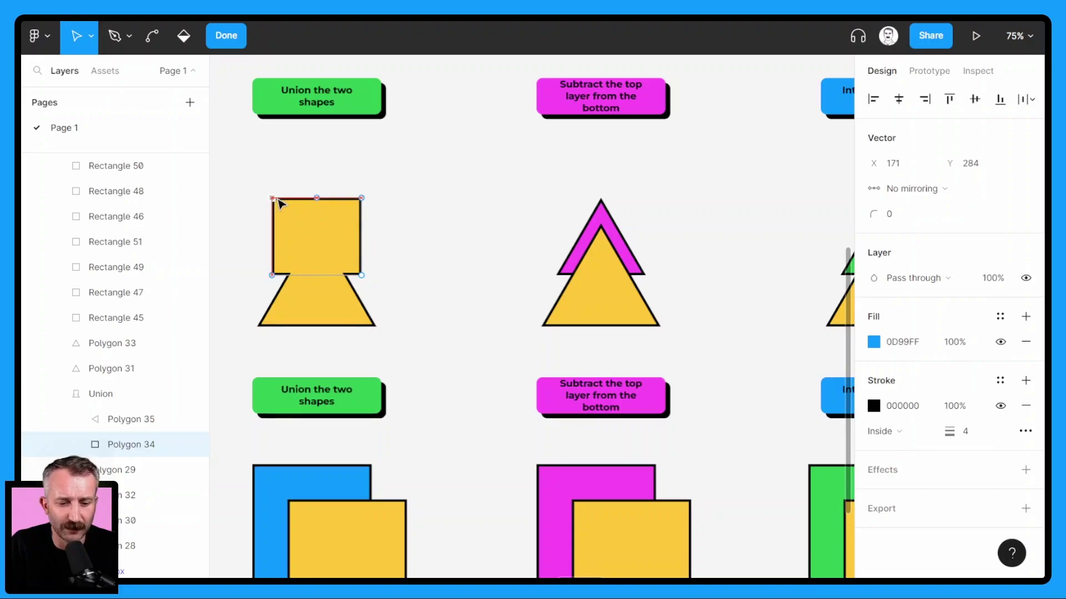
key(Escape)
- Rotate the square-and-triangle Union a quarter turn (90°)
click(388, 248)
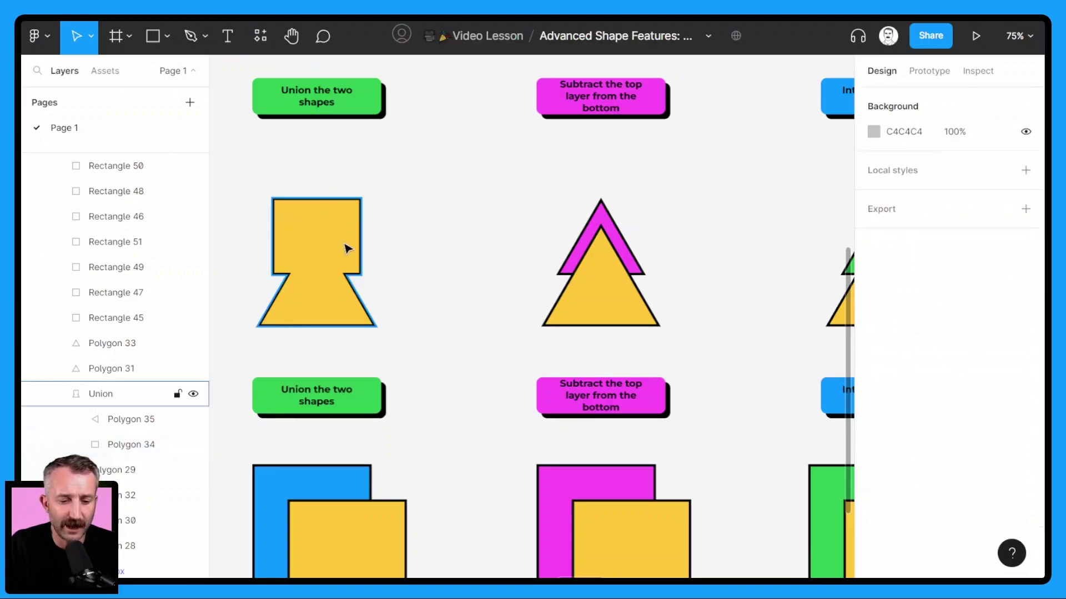
click(352, 242)
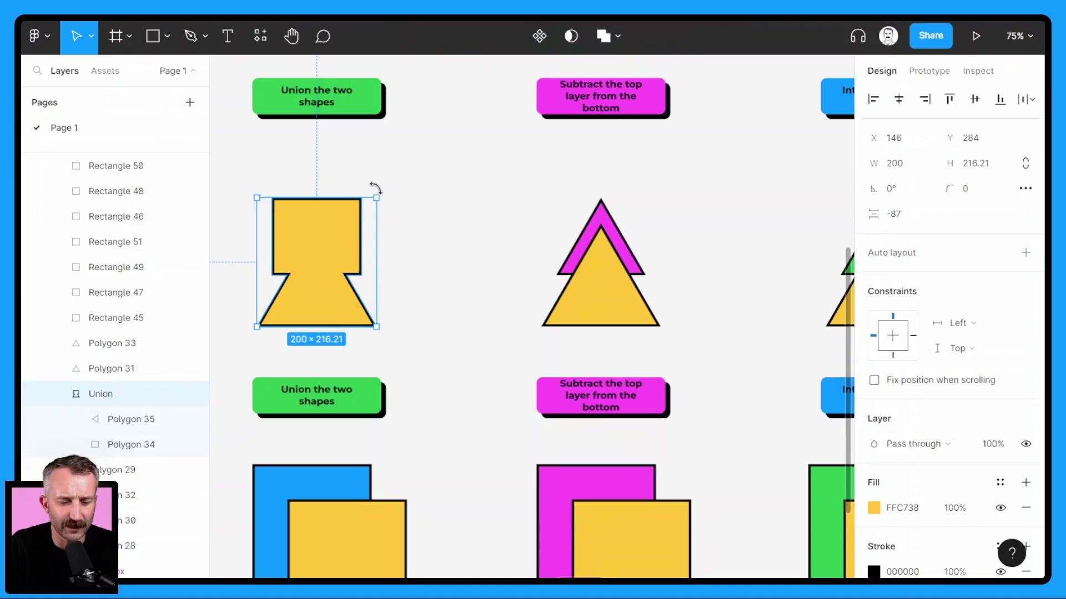
drag(373, 187, 248, 207)
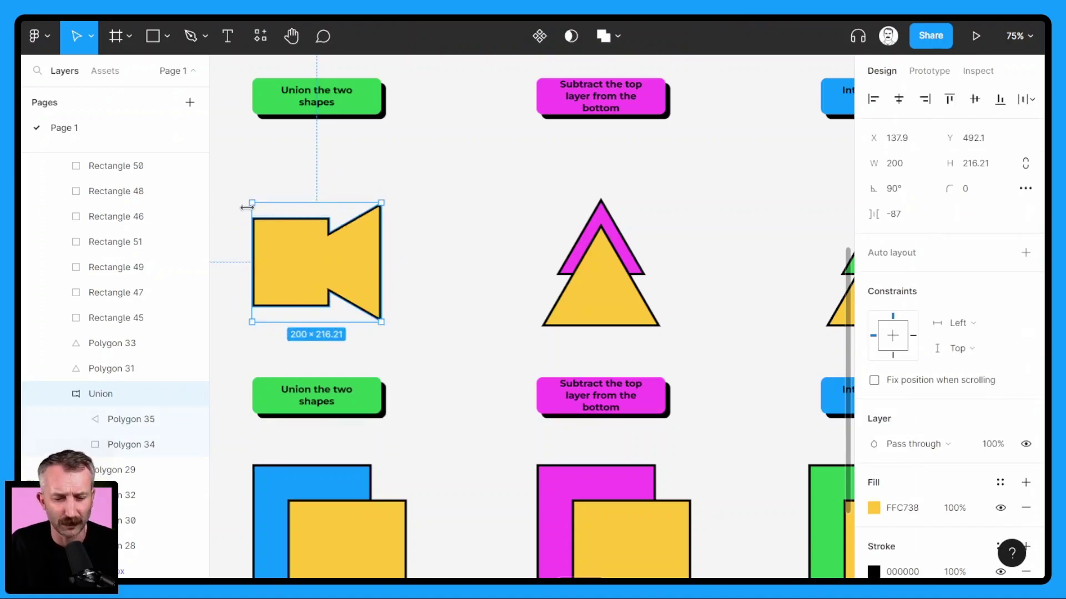
- Round the triangle's top and bottom points to radius 201, forming a semicircular bump
double_click(353, 282)
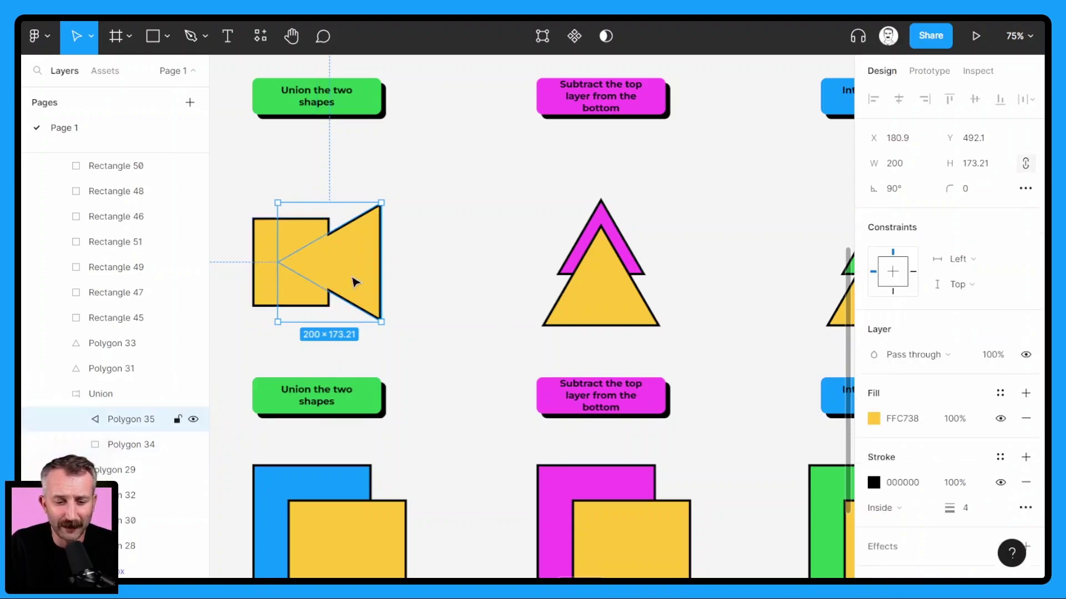
double_click(355, 280)
click(381, 203)
shift+click(382, 321)
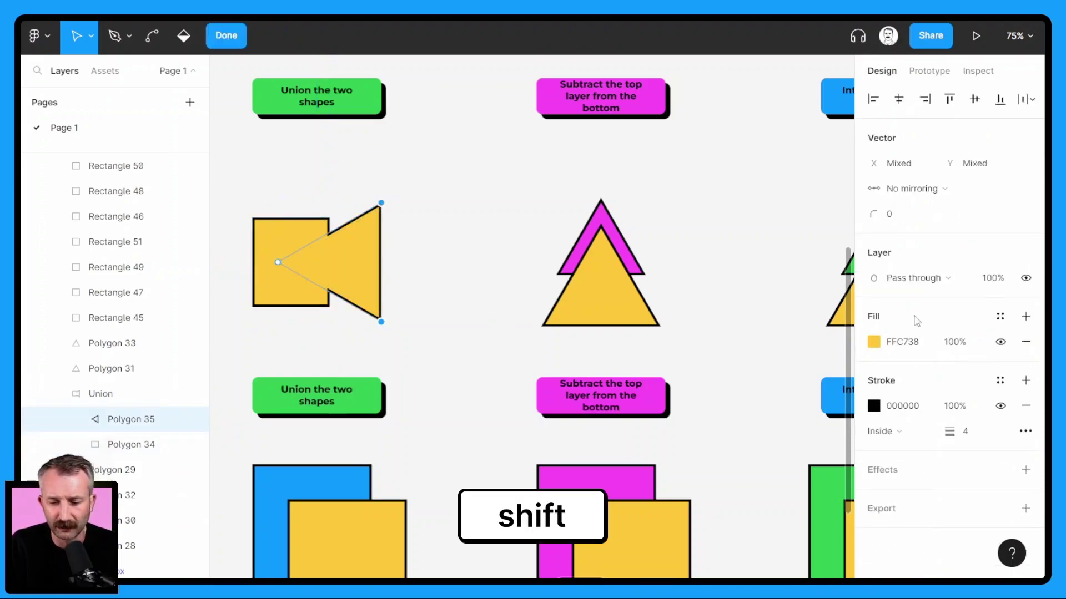
drag(869, 214, 160, 237)
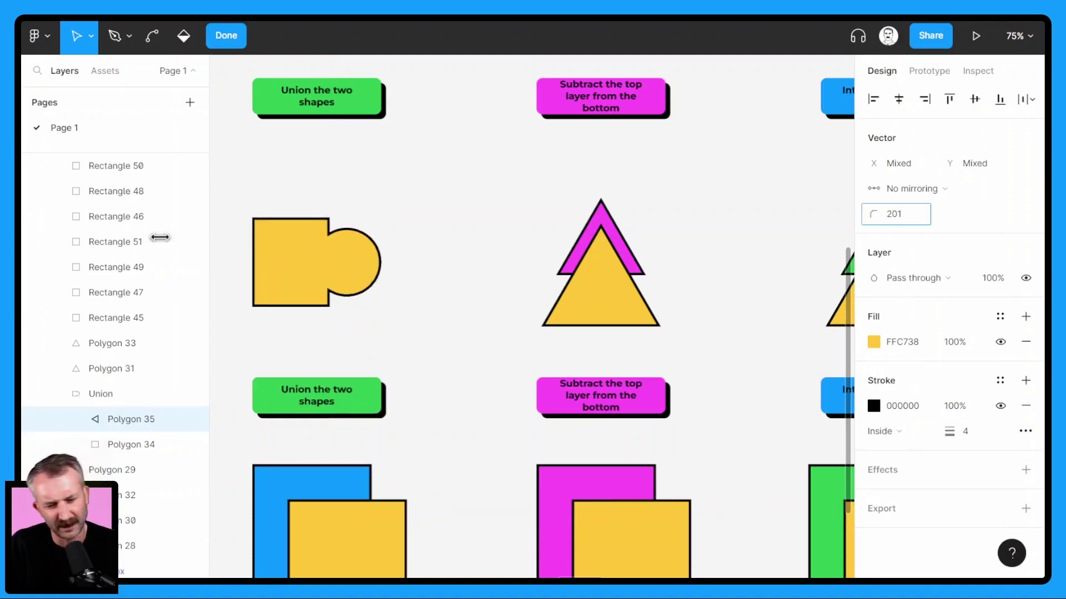
click(507, 220)
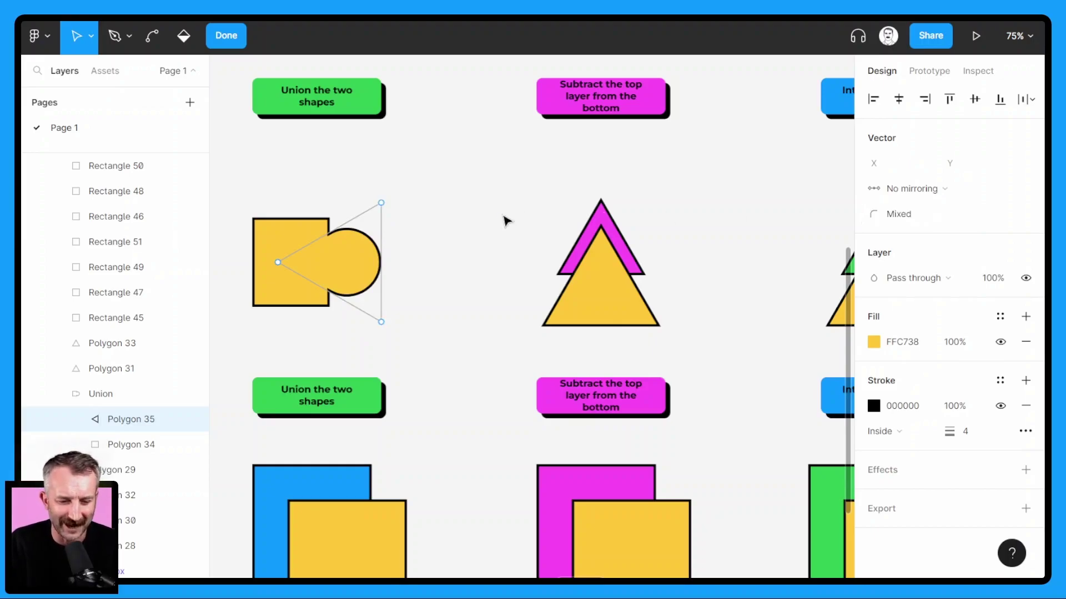
key(Escape)
key(Escape)
- Merge the blue and yellow squares into one Union shape
scroll(519, 248, down, 3)
scroll(519, 248, left, 2)
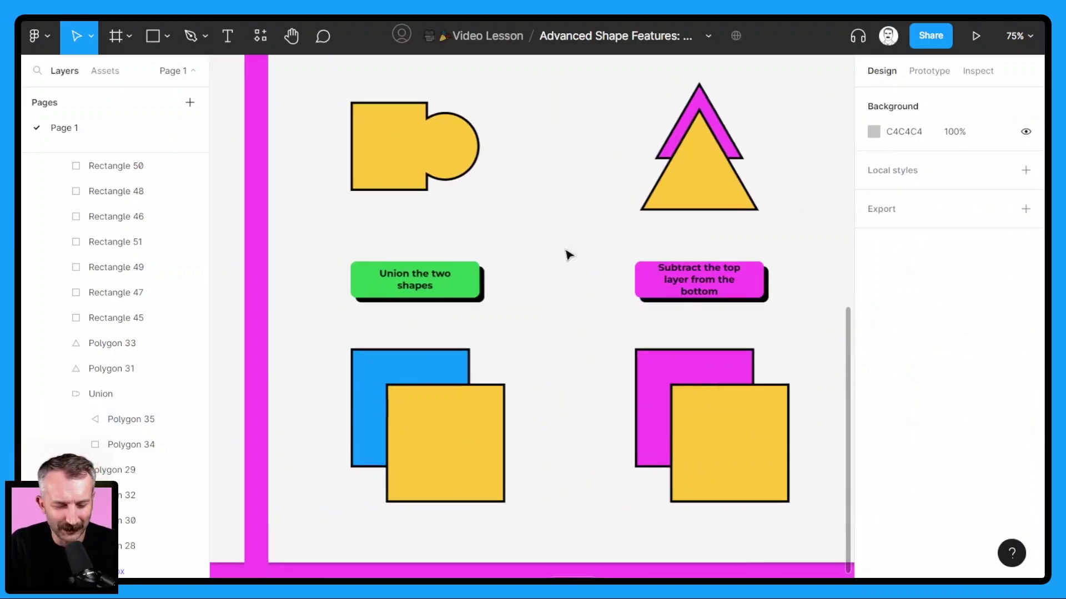
drag(319, 323, 473, 469)
click(622, 38)
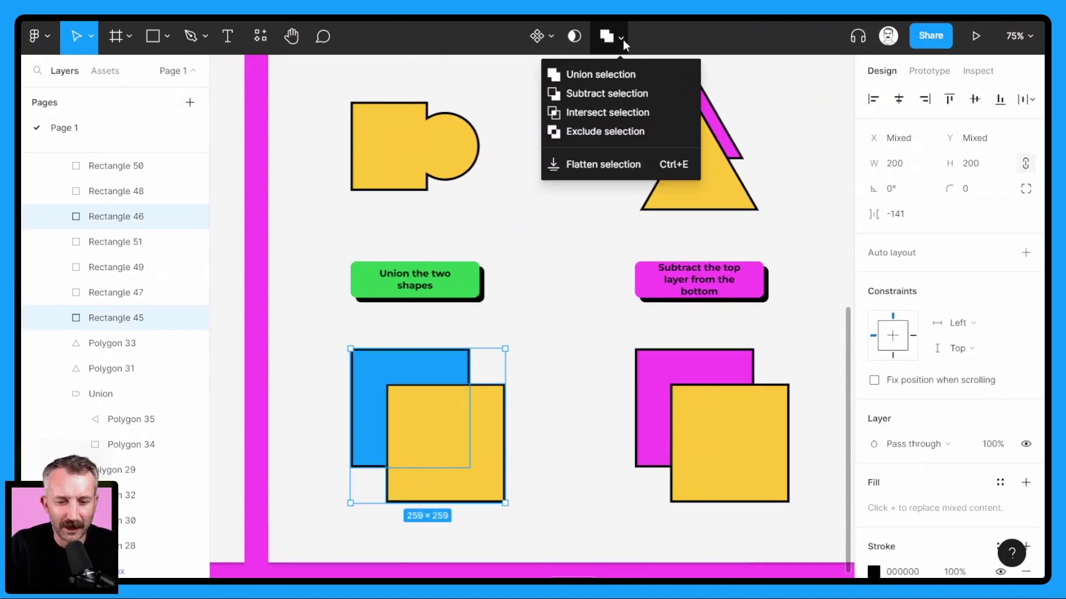
click(609, 72)
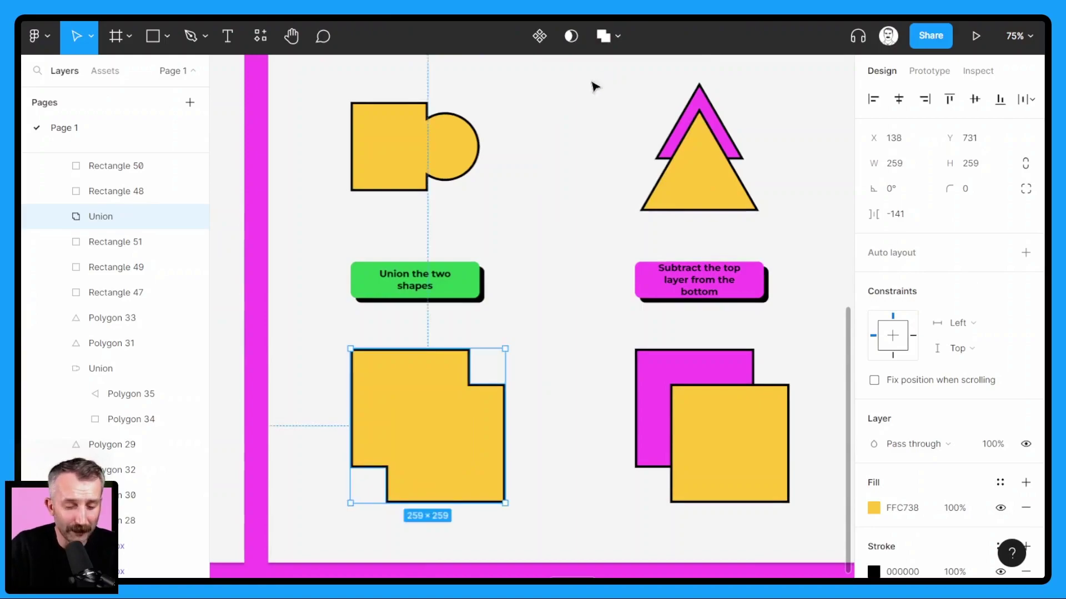
- Shrink the blue and yellow squares inside the Union into thin bars, the yellow 60 tall
double_click(422, 367)
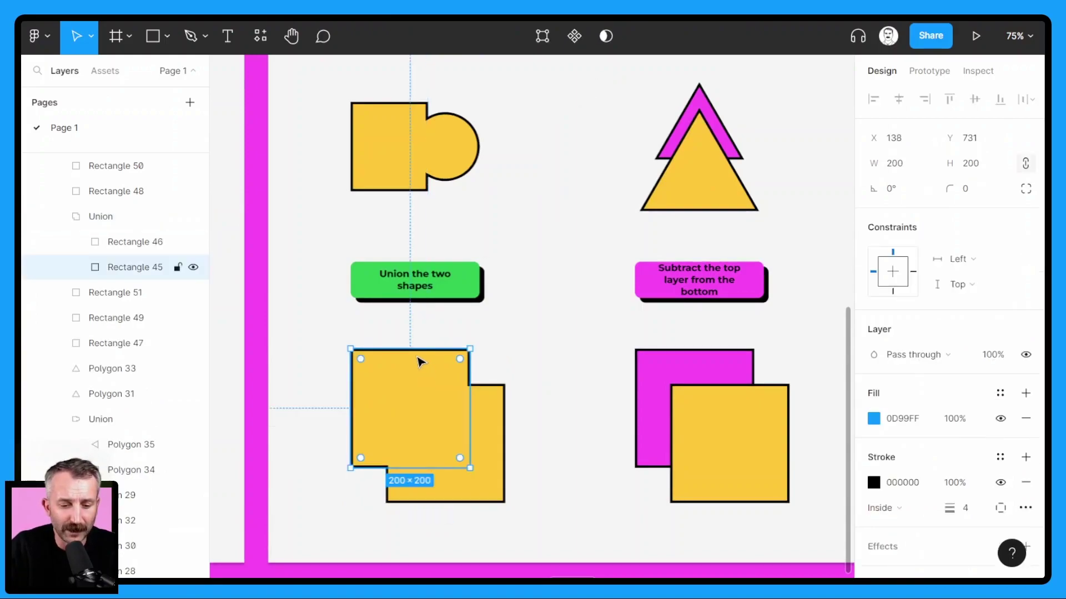
drag(416, 349, 416, 369)
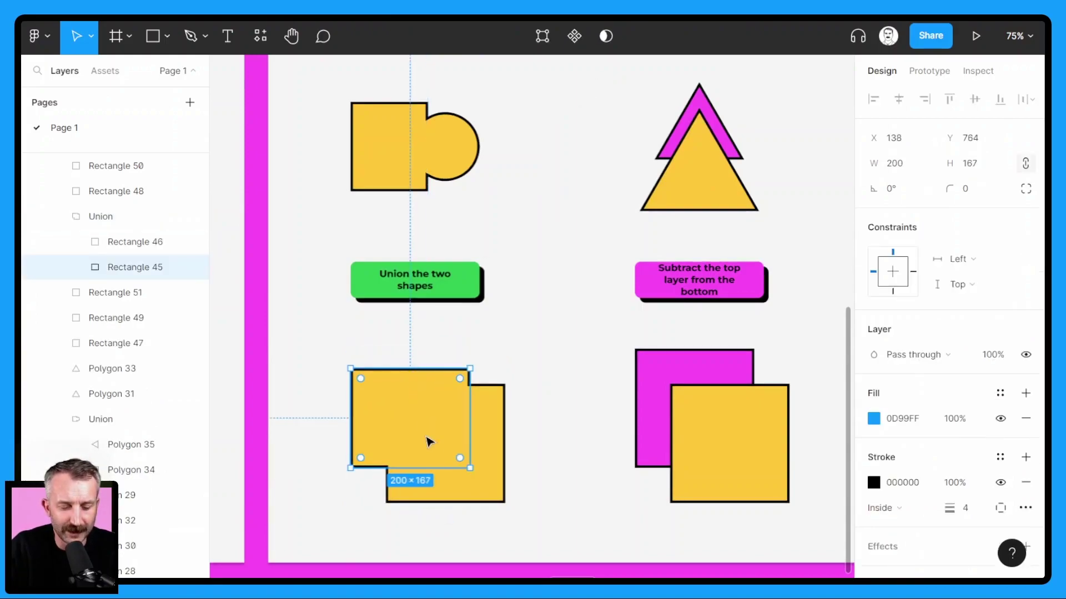
drag(422, 468, 421, 404)
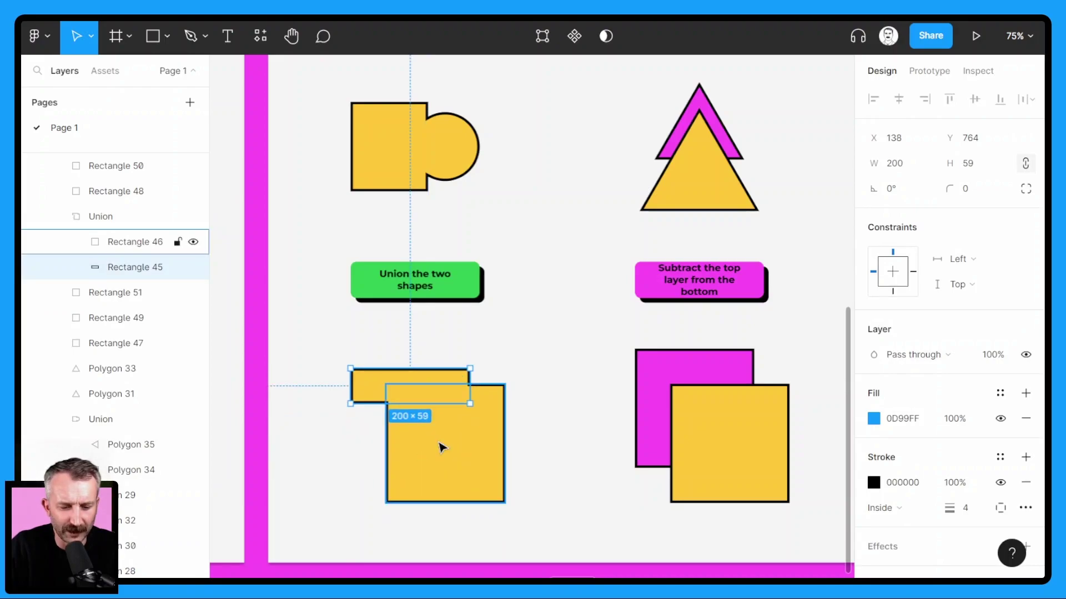
double_click(446, 469)
key(Escape)
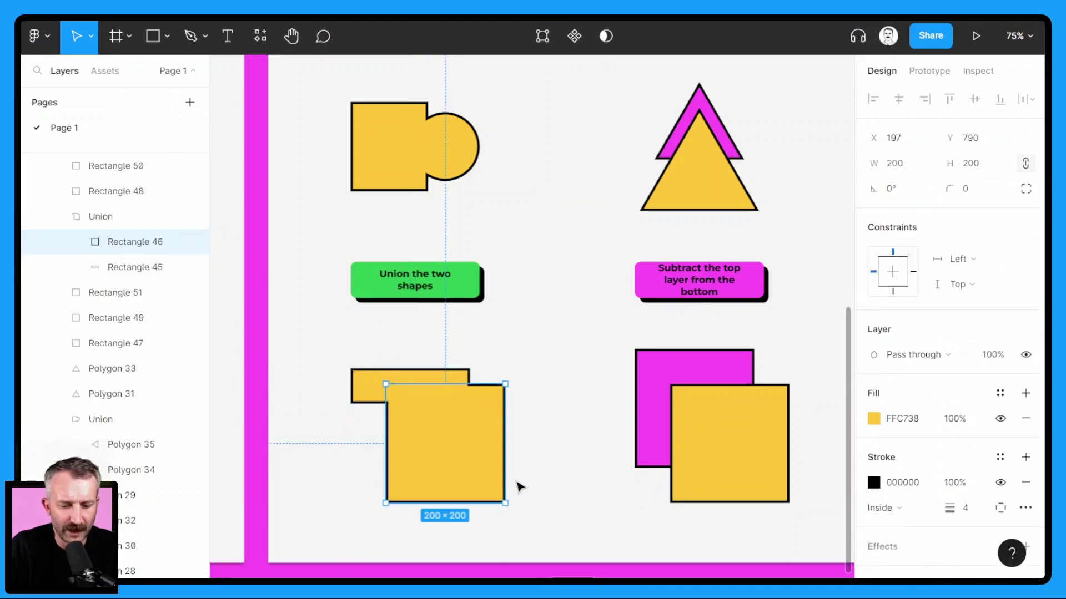
drag(455, 505, 455, 420)
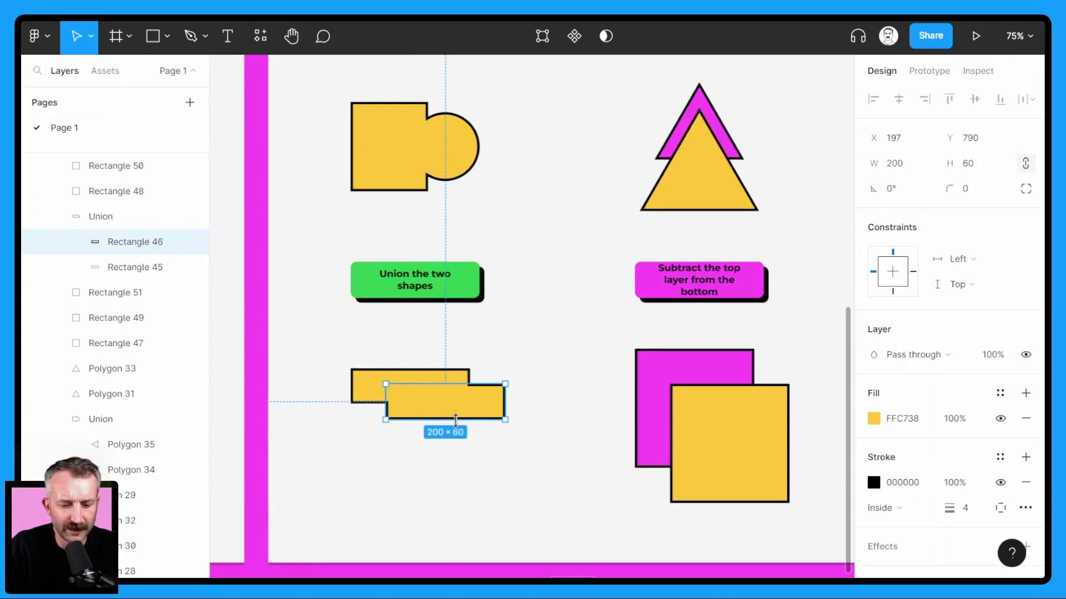
- Give the merged Union shape a corner radius of 88
click(538, 391)
click(457, 393)
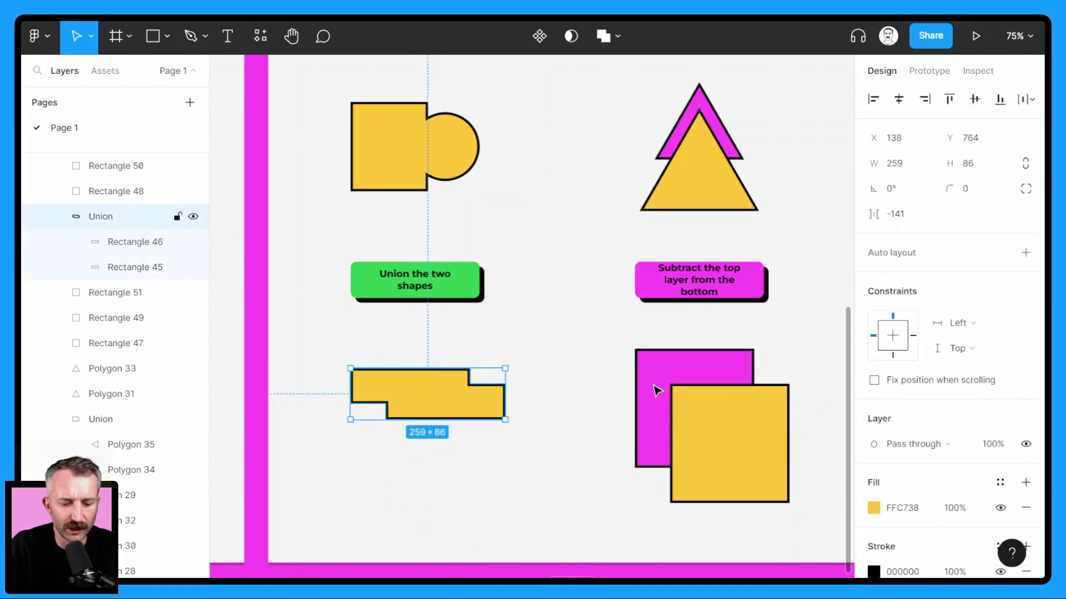
click(969, 189)
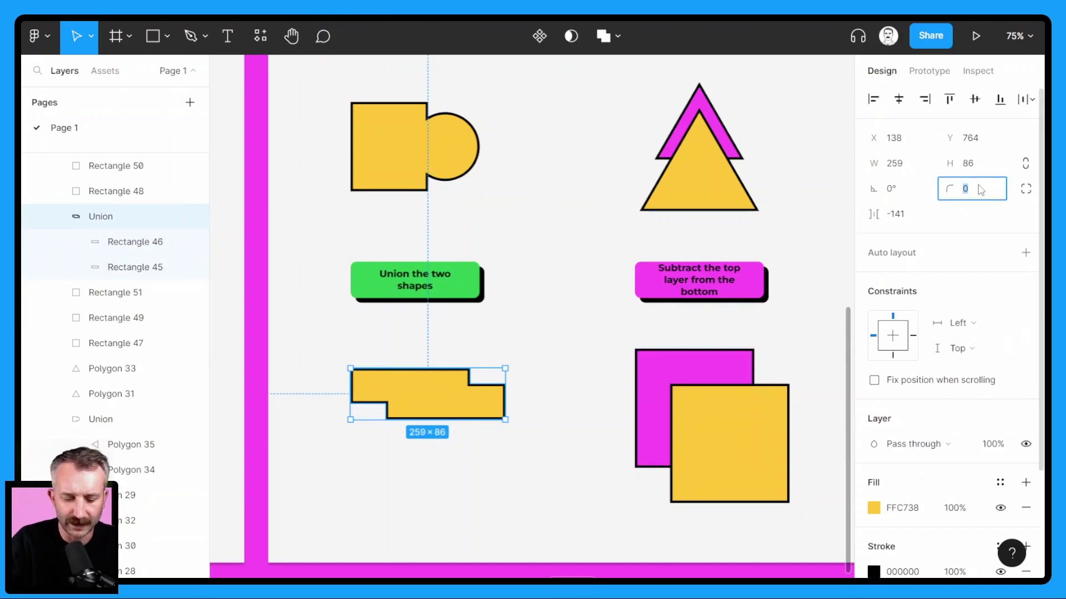
text(88)
key(Return)
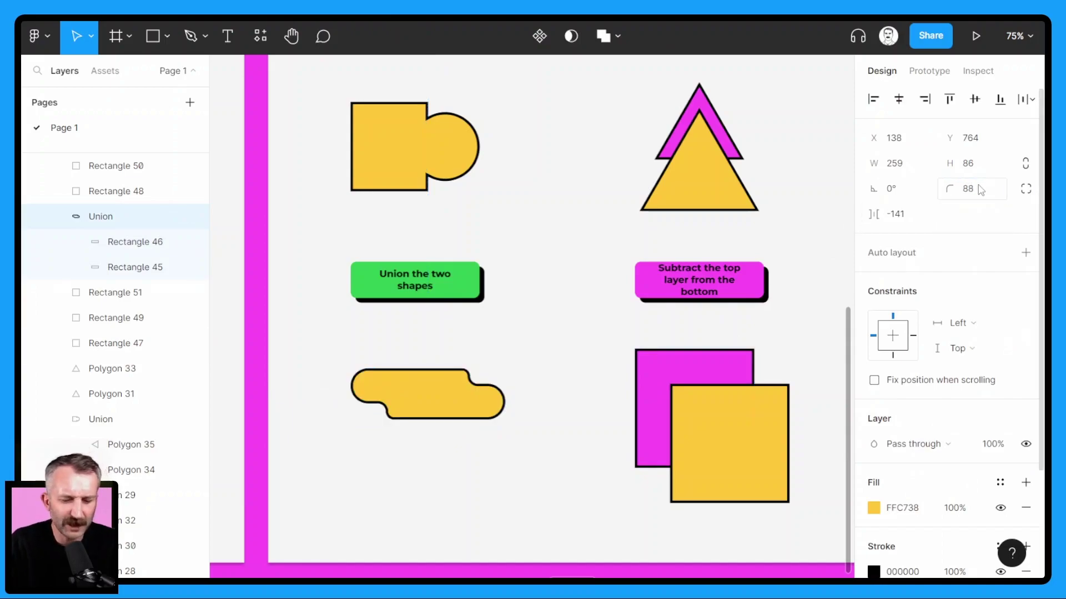
- Slide the yellow bar further right to create the stepped capsule
scroll(452, 409, up, 3)
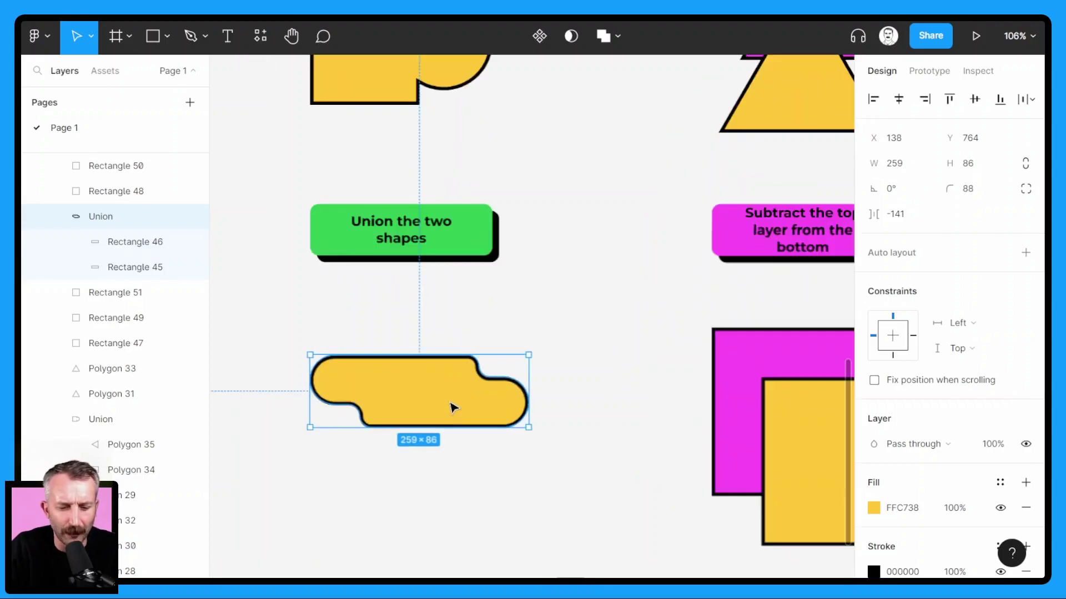
double_click(451, 408)
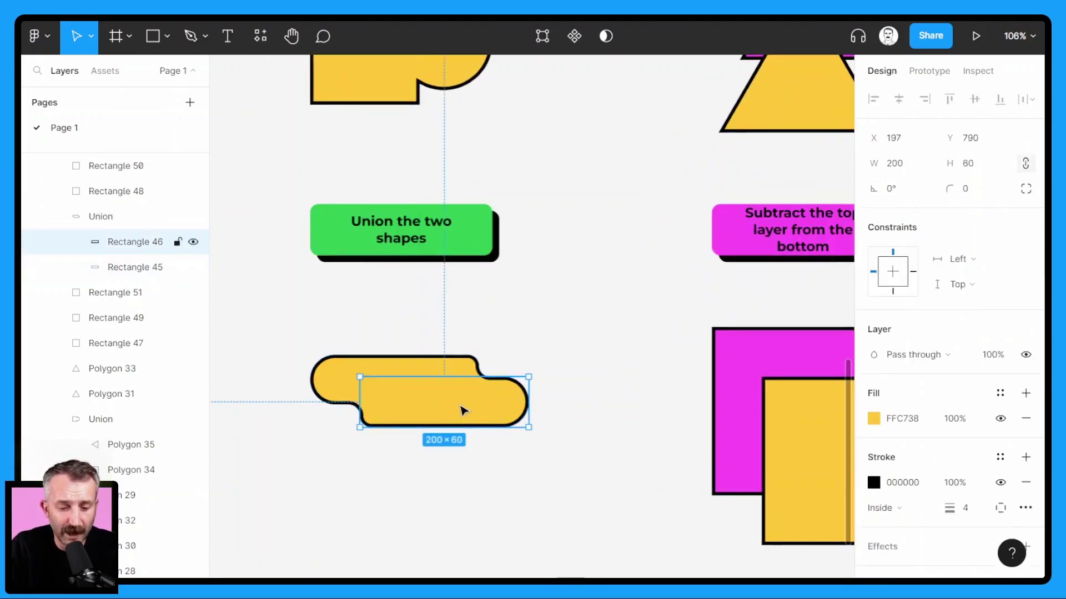
mouse_move(478, 420)
mouse_down()
mouse_move(502, 431)
mouse_move(478, 418)
mouse_move(496, 426)
mouse_move(499, 414)
mouse_move(478, 413)
mouse_move(496, 416)
mouse_up()
click(615, 323)
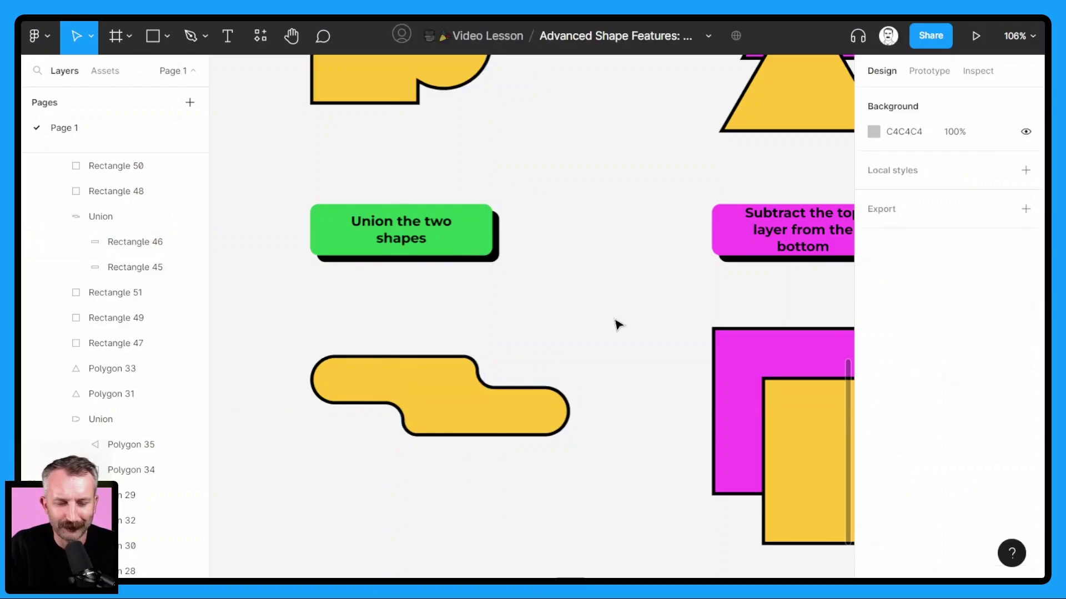
- Subtract the yellow triangle from the pink triangle
drag(652, 261, 473, 431)
drag(602, 281, 521, 388)
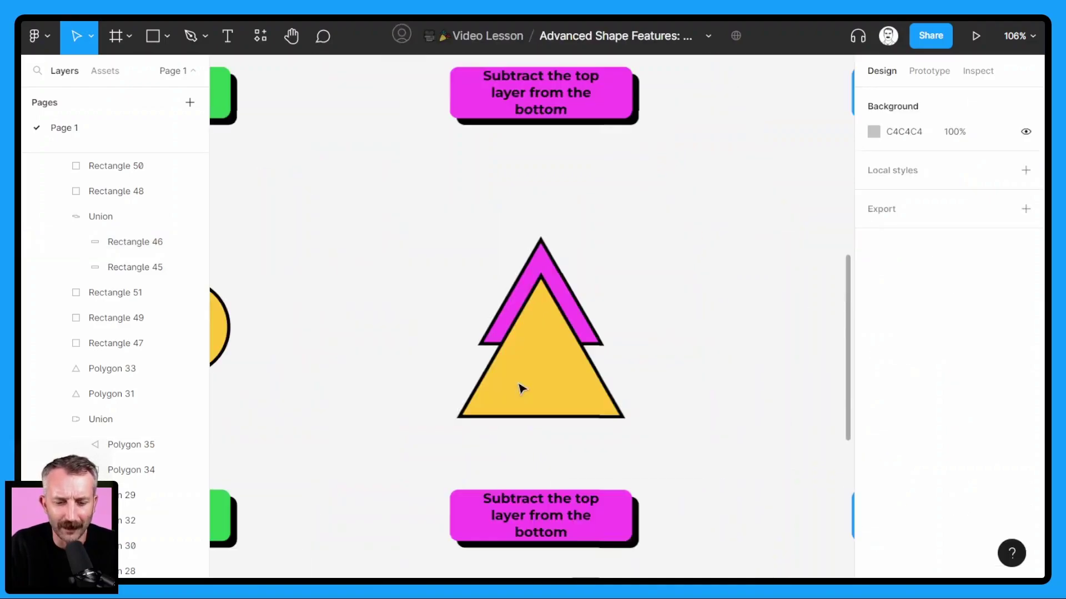
drag(466, 240, 637, 306)
click(618, 35)
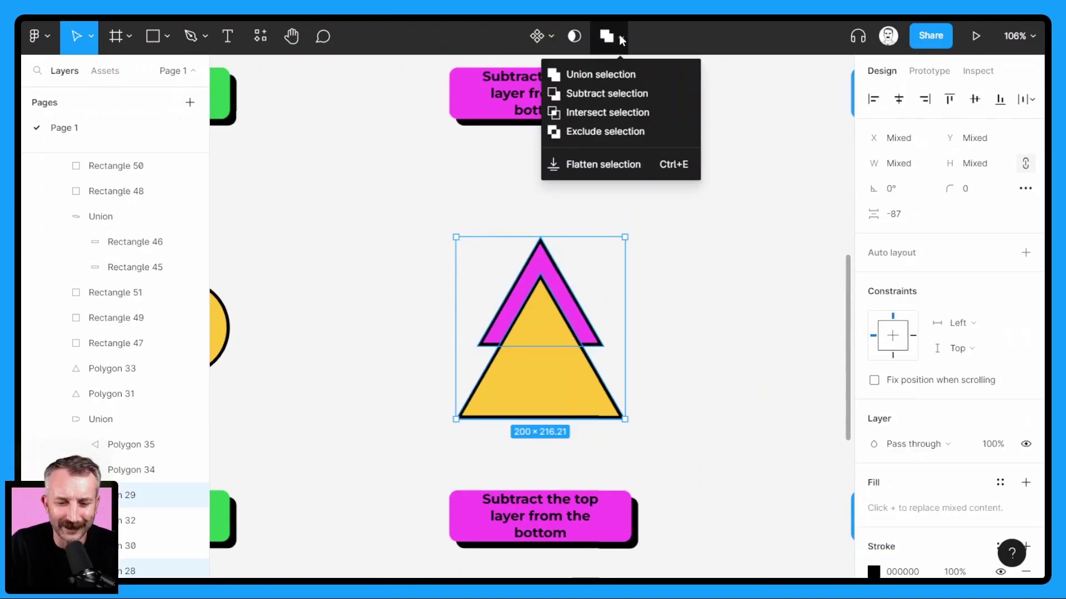
click(597, 96)
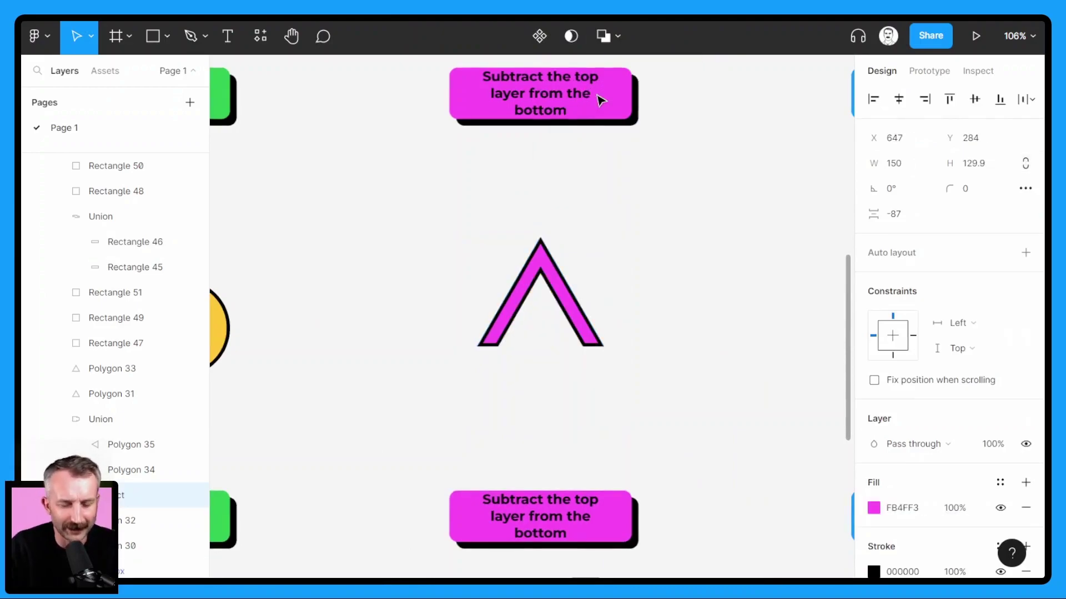
click(548, 324)
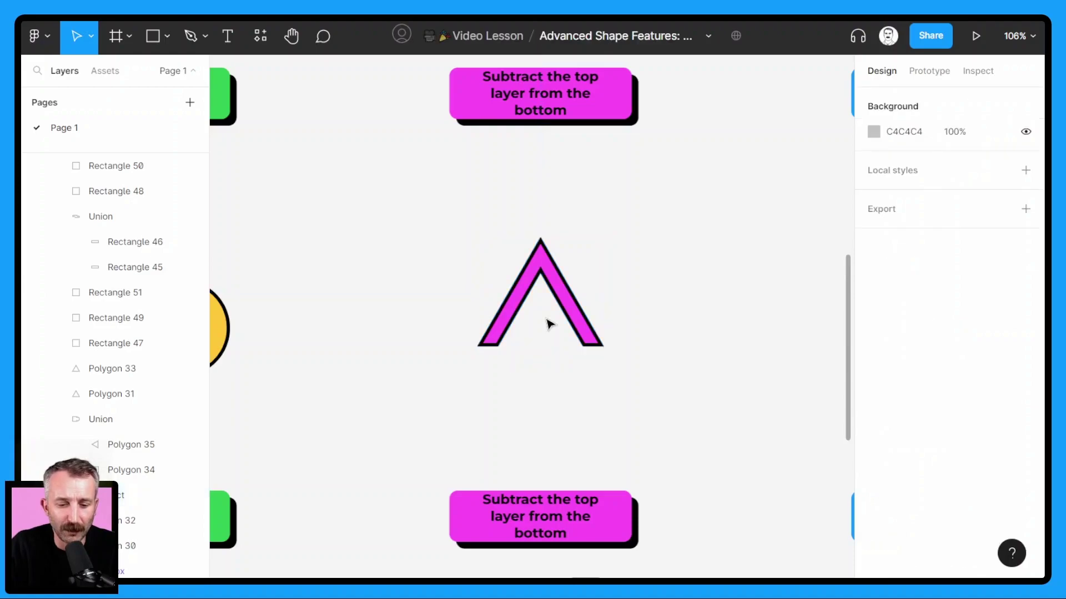
- Move the yellow cutting triangle lower so only a small notch remains in the base
click(552, 272)
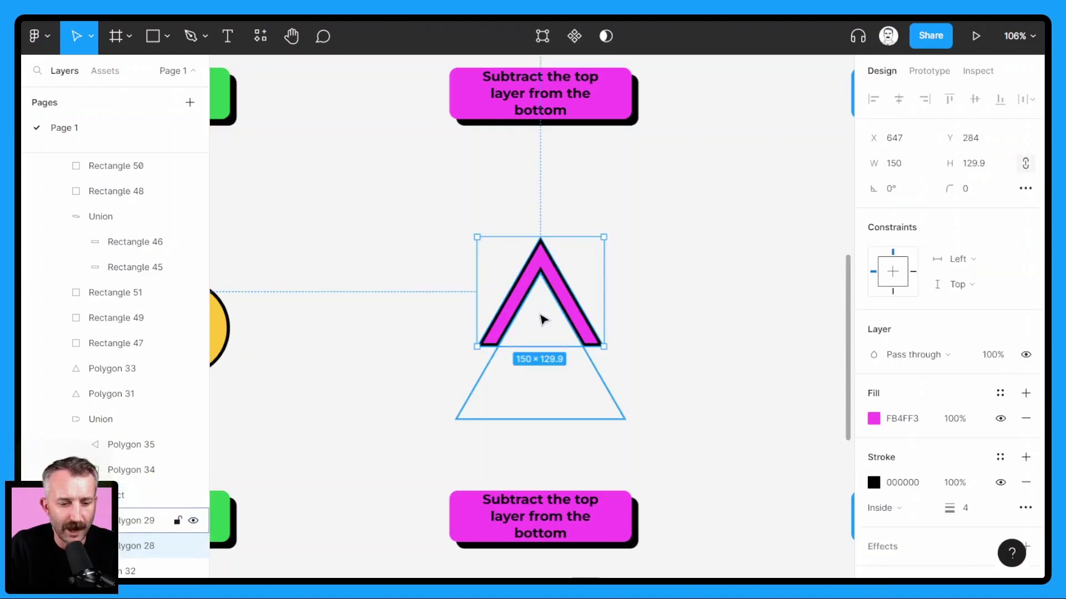
click(133, 523)
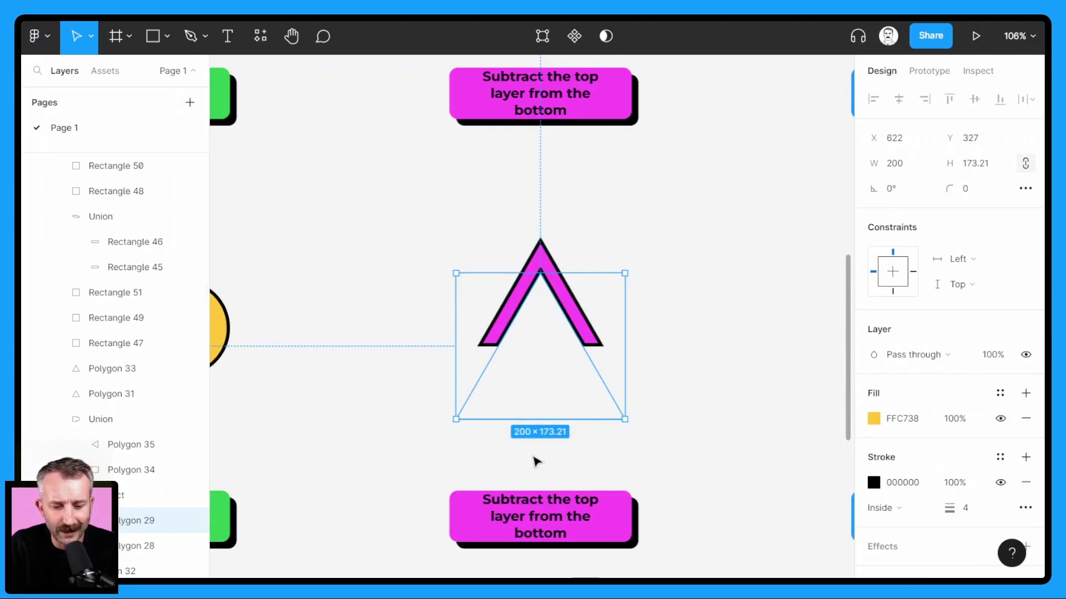
drag(547, 387, 544, 428)
click(501, 265)
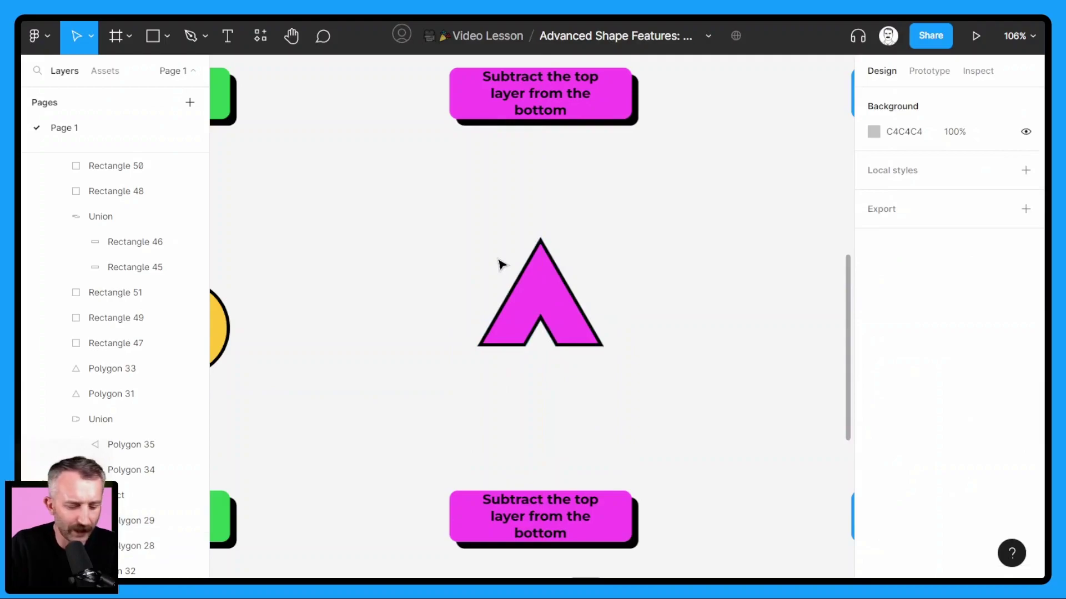
- Rotate the pink V shape to 150° and round its two top corners to 23, forming a heart
drag(477, 231, 607, 355)
drag(629, 282, 473, 343)
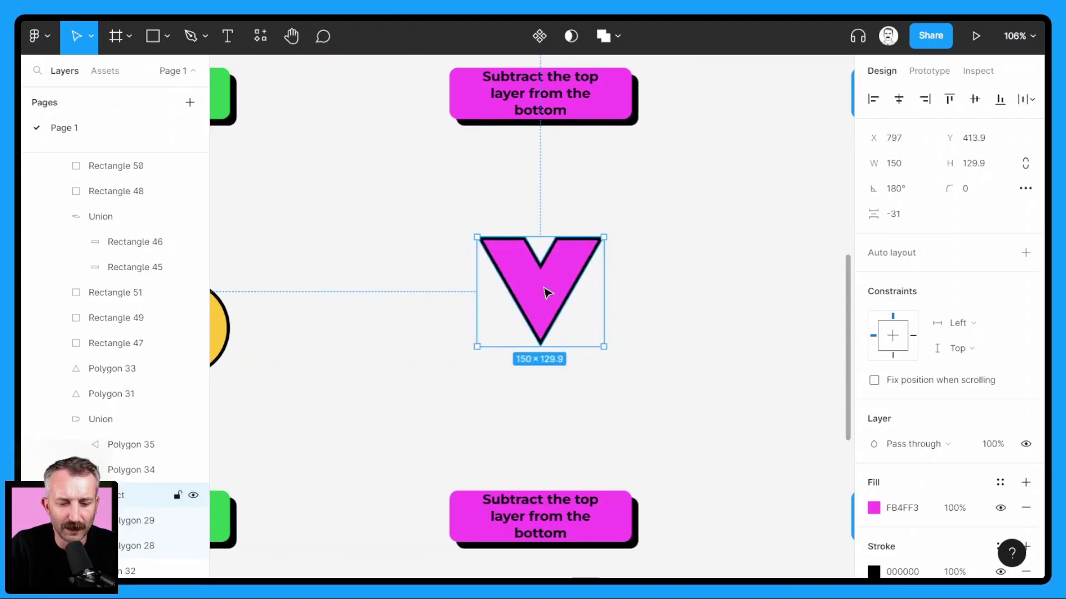
double_click(546, 293)
double_click(546, 292)
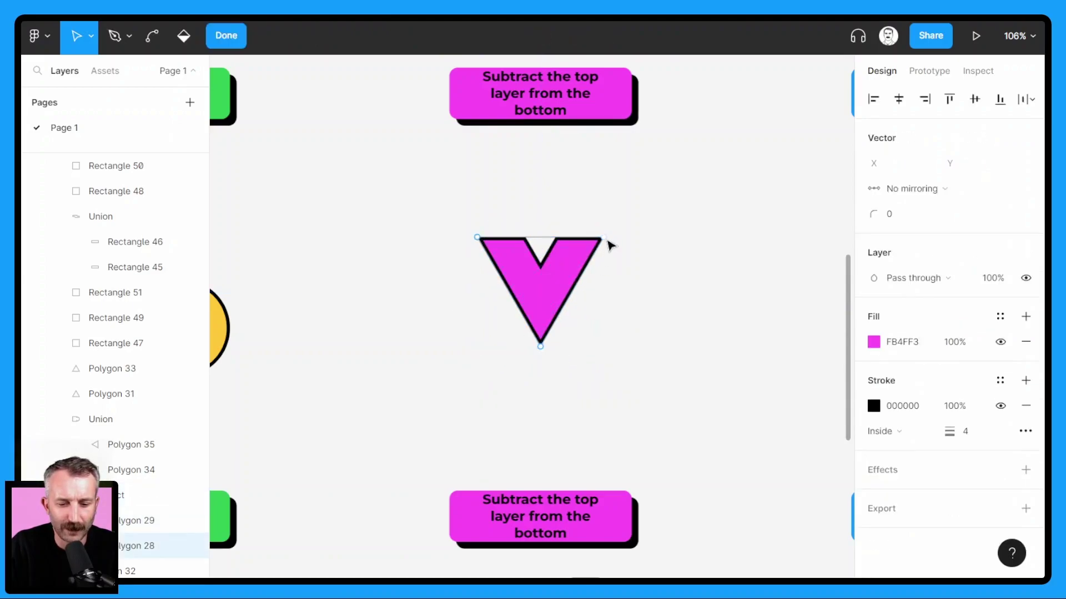
click(604, 237)
shift+click(477, 238)
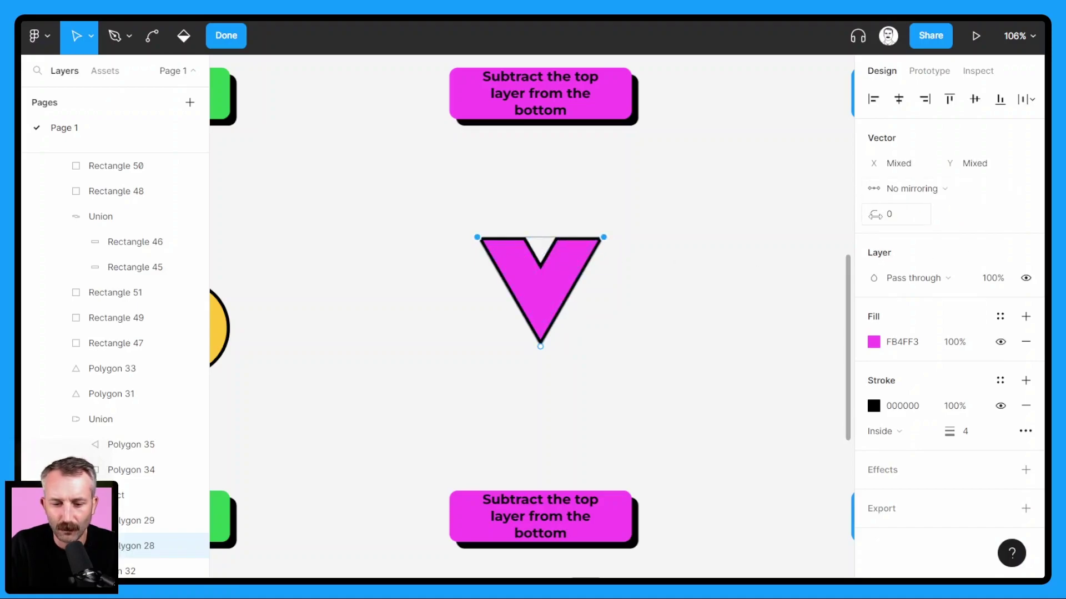
drag(875, 214, 910, 218)
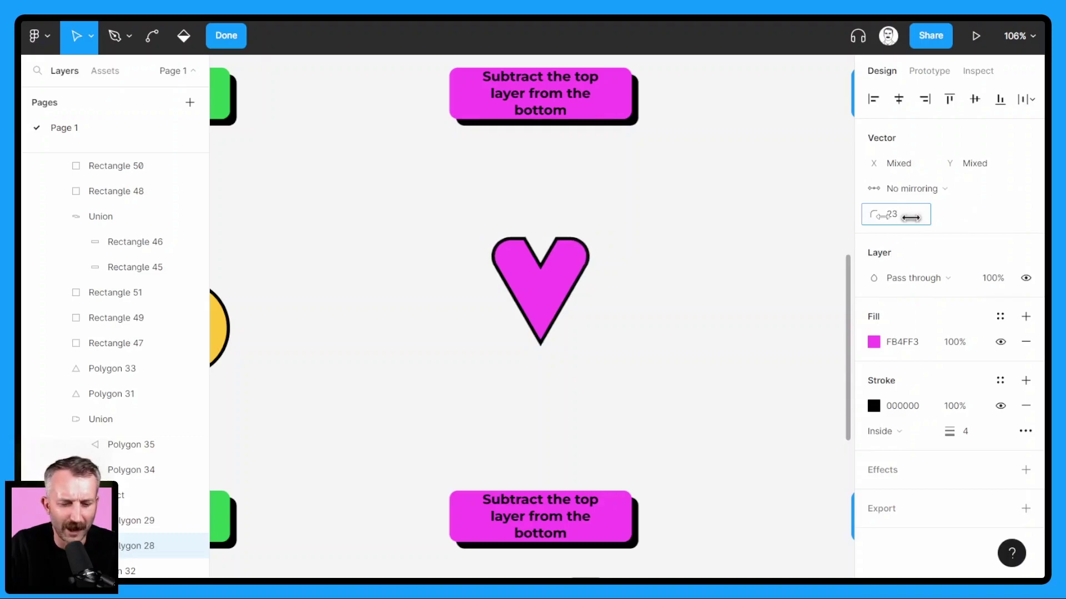
key(Escape)
key(Escape)
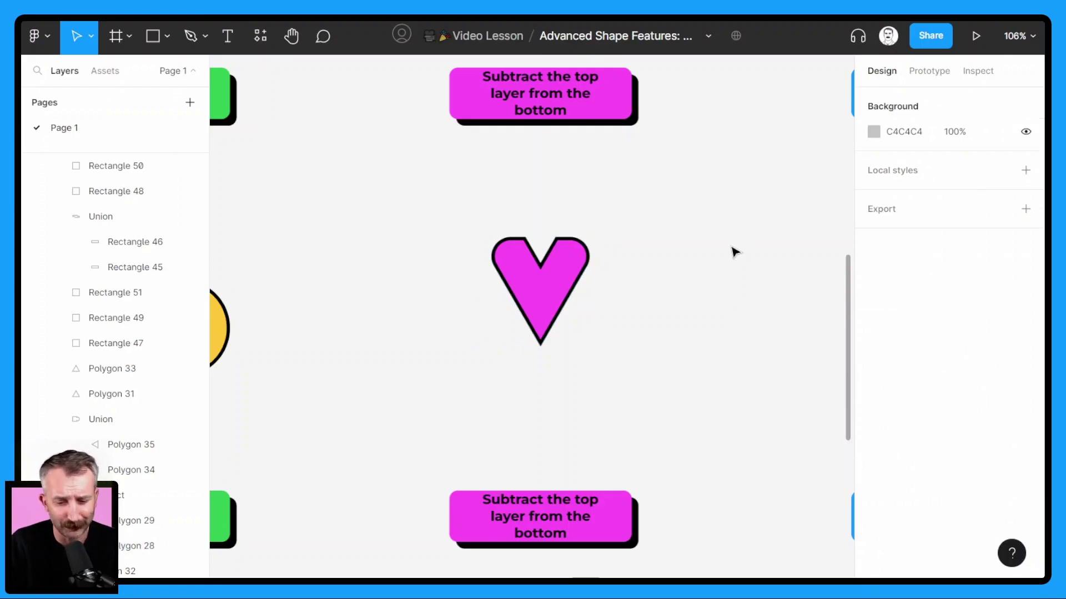
scroll(740, 250, down, 6)
drag(417, 241, 635, 417)
- Subtract the yellow square from the magenta square to leave an L shape
click(618, 33)
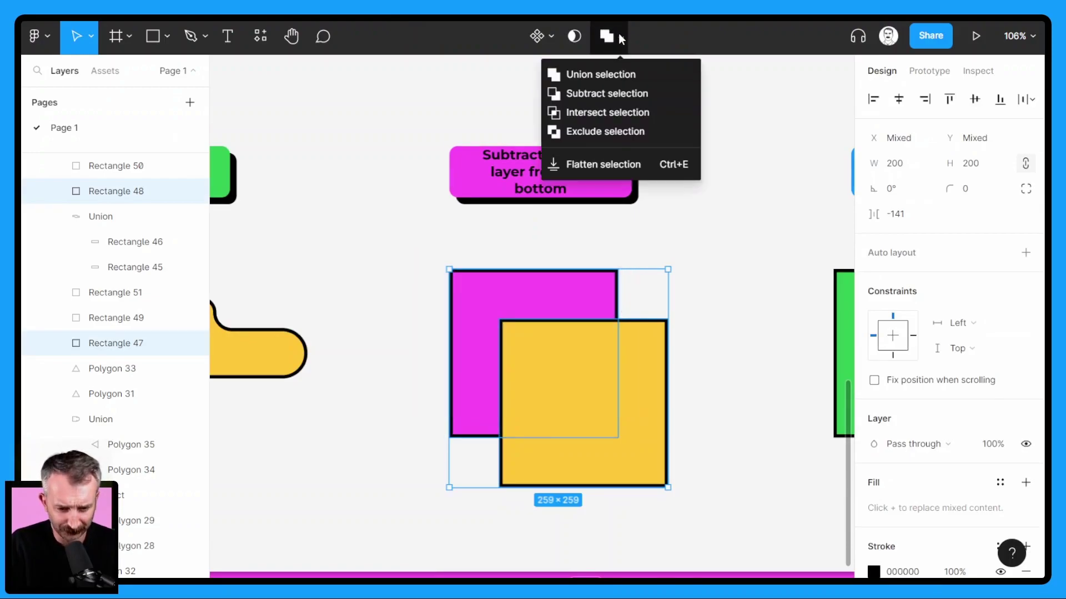
click(607, 90)
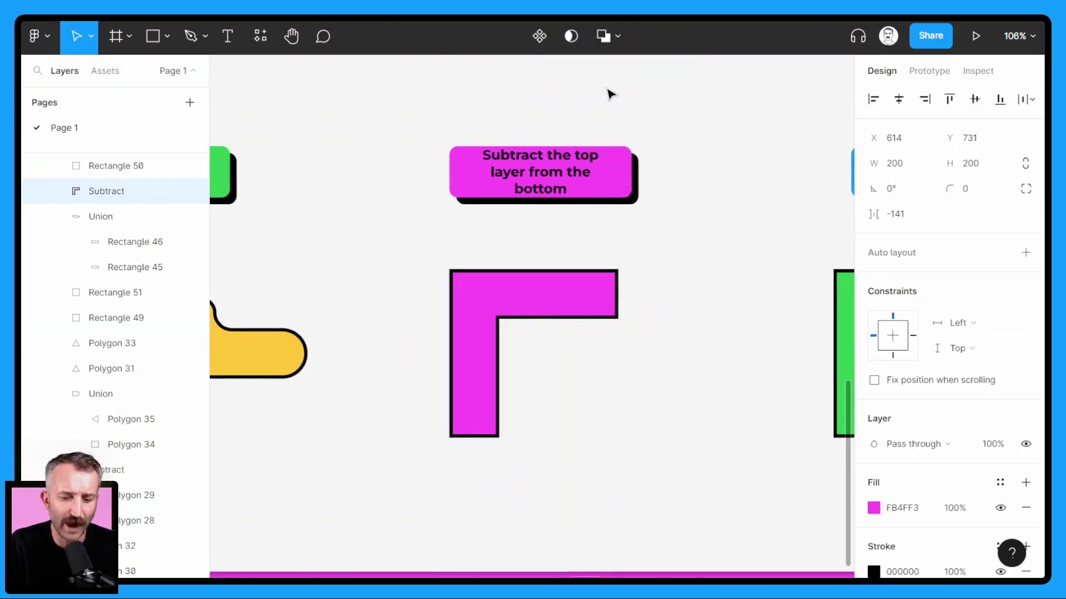
click(536, 354)
click(515, 313)
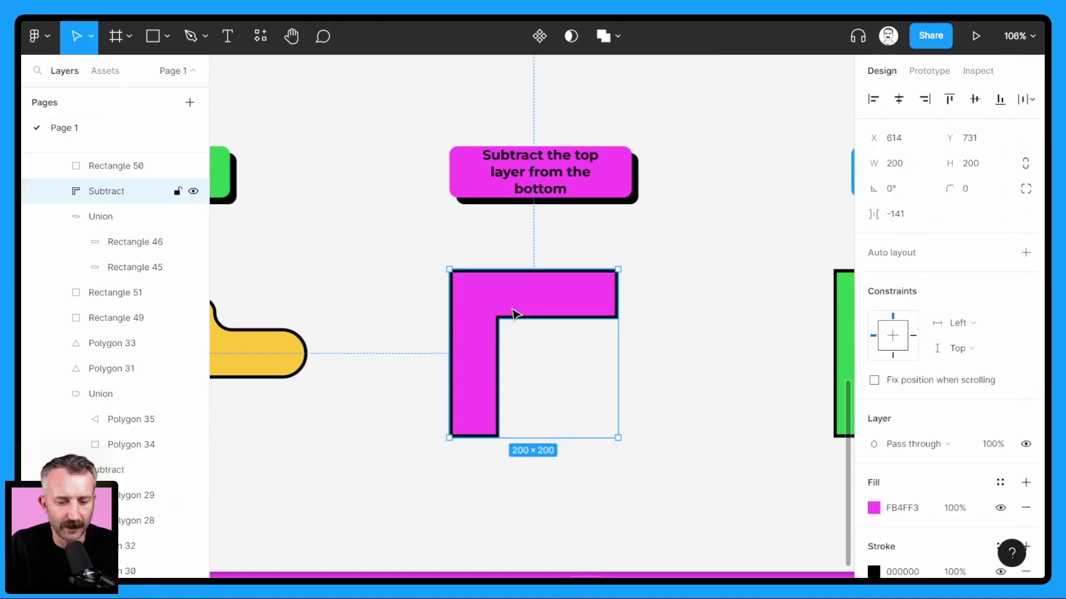
- Expand the Subtract layer and inspect Rectangle 47 and Rectangle 48
click(56, 192)
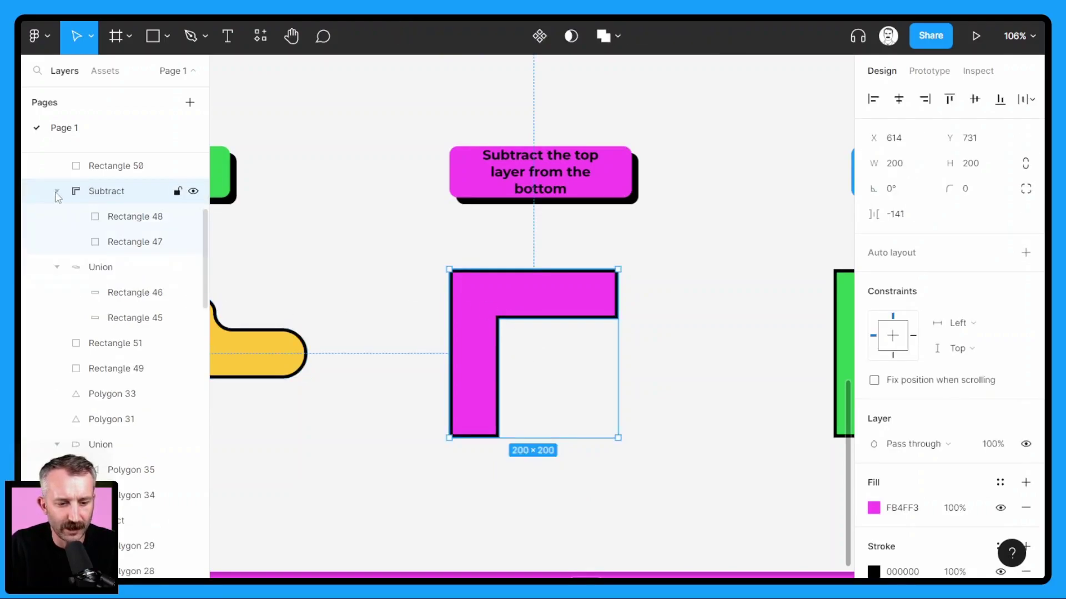
click(109, 243)
click(114, 218)
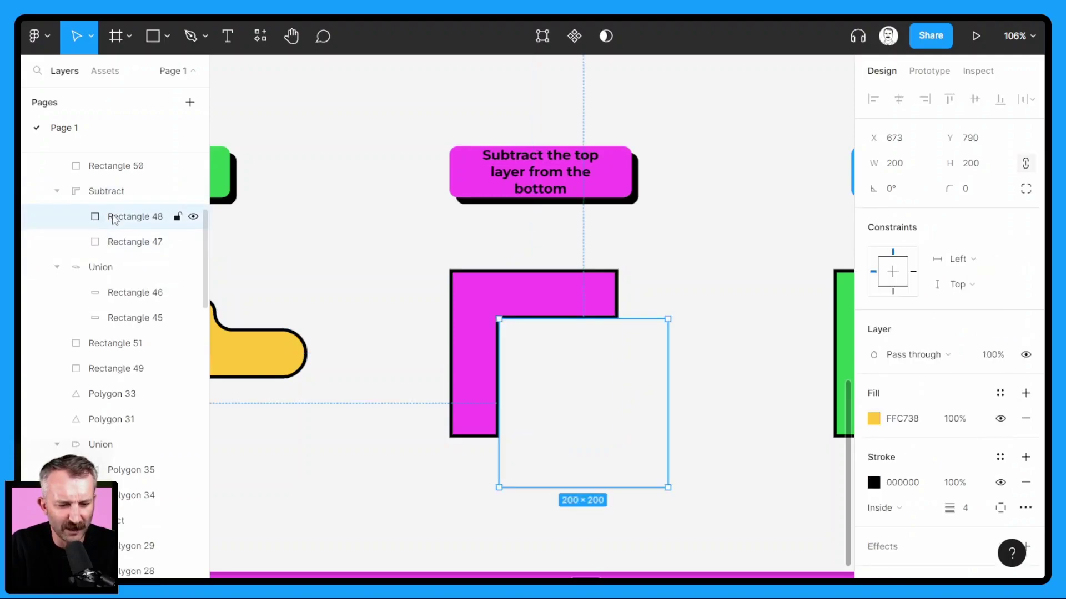
click(117, 248)
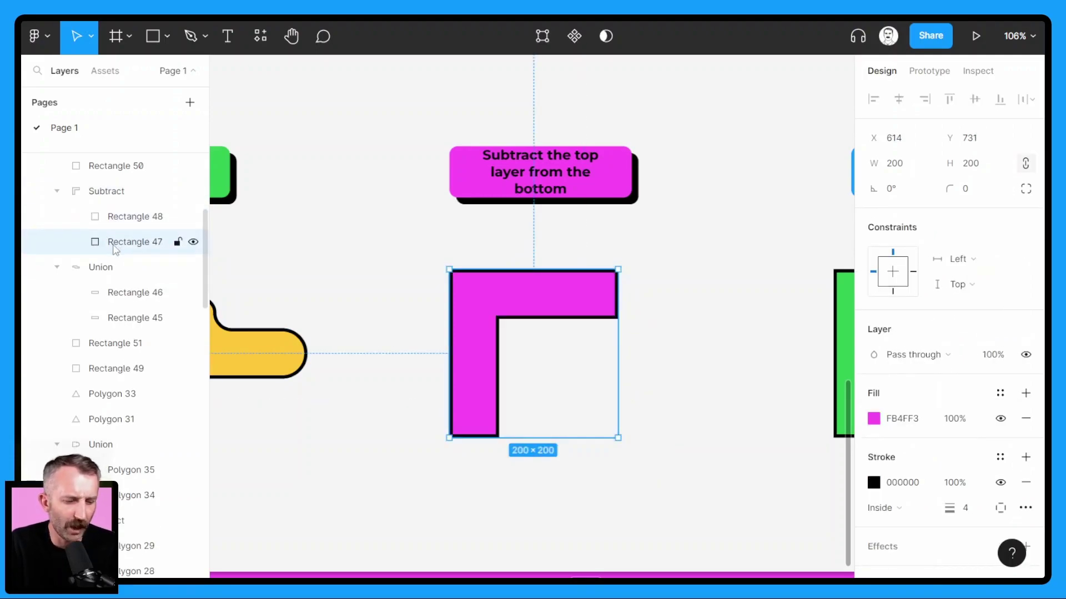
click(120, 220)
click(725, 282)
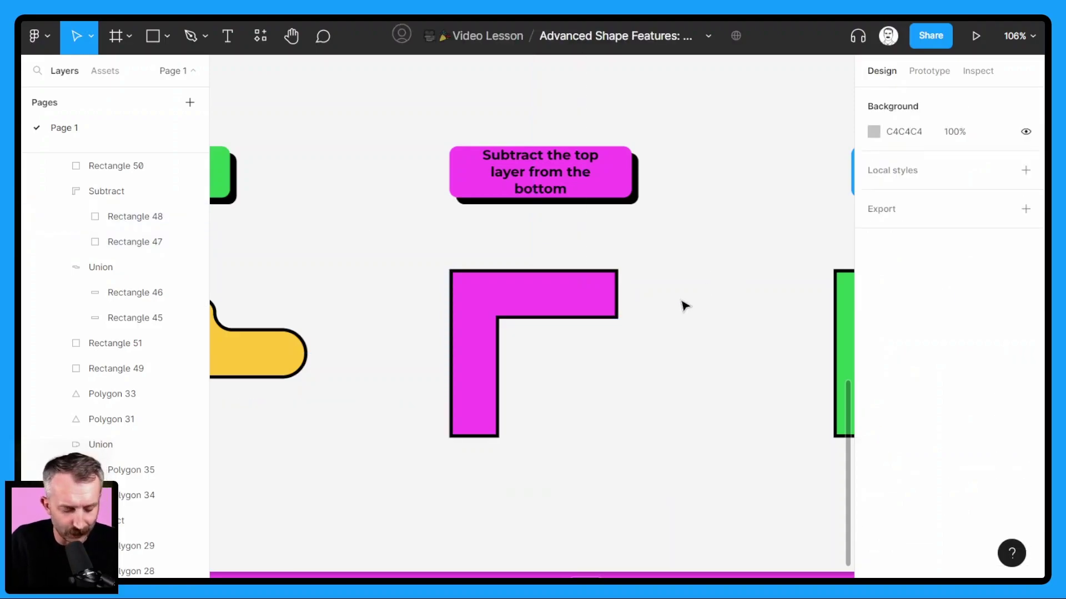
- In outline view, shorten the cutting Rectangle 48 to 85 px tall
key(shift+o)
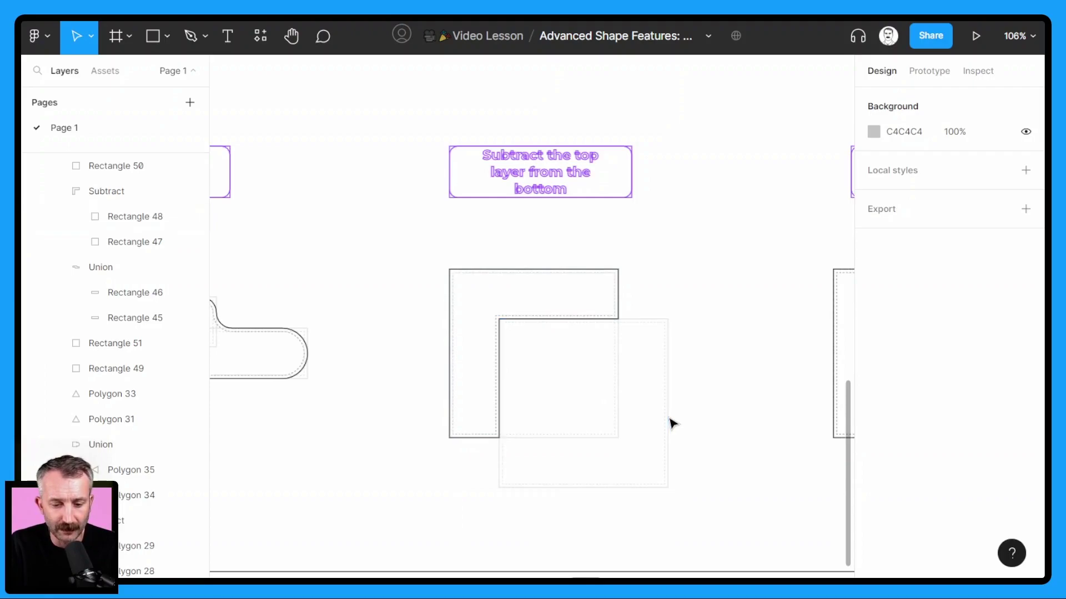
click(656, 484)
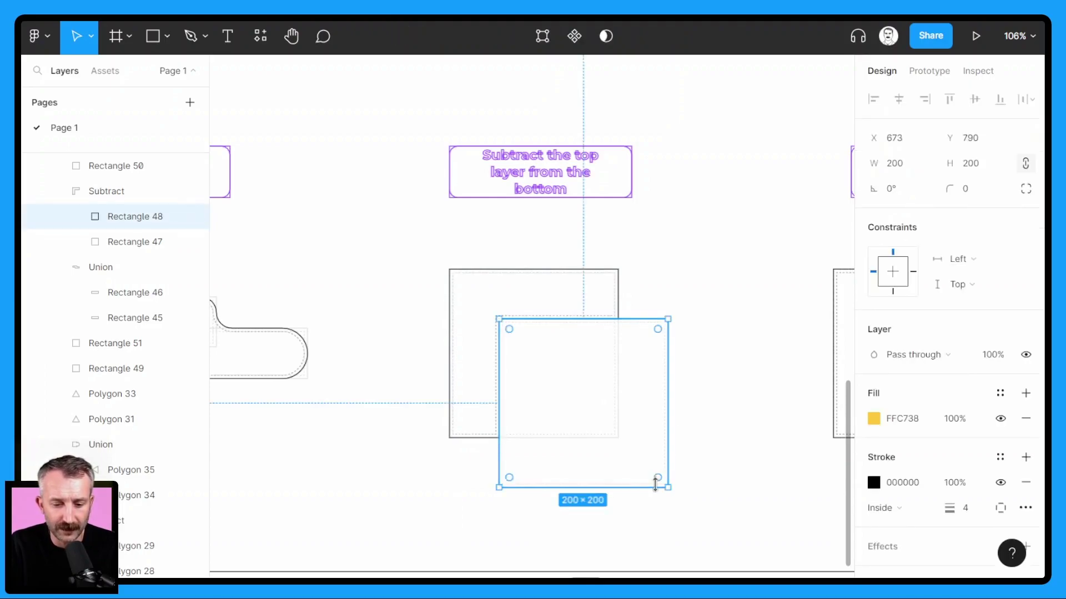
drag(608, 487, 608, 393)
click(541, 361)
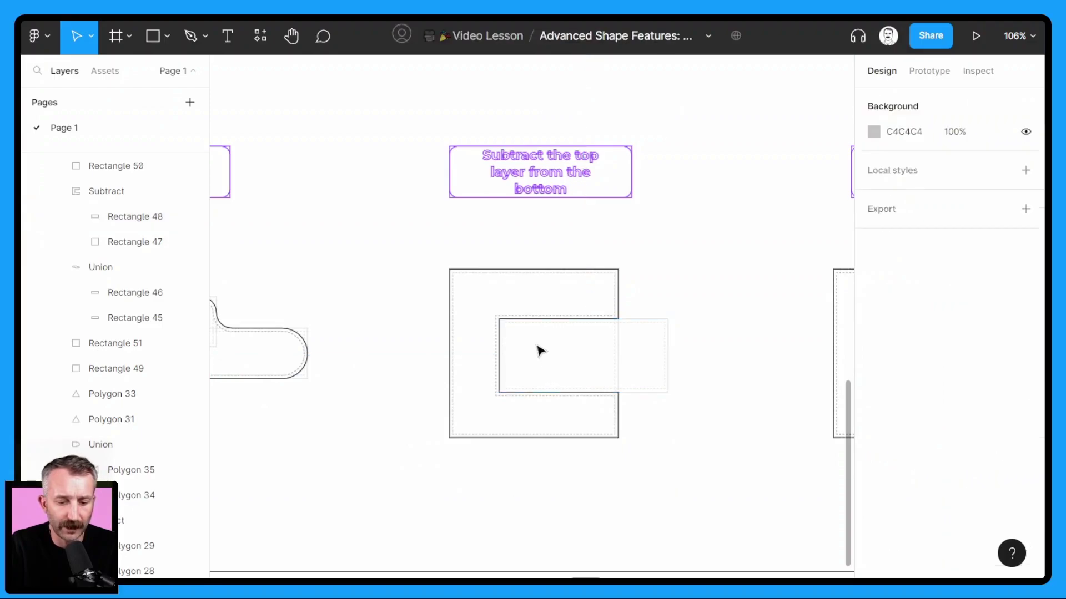
click(524, 322)
click(636, 327)
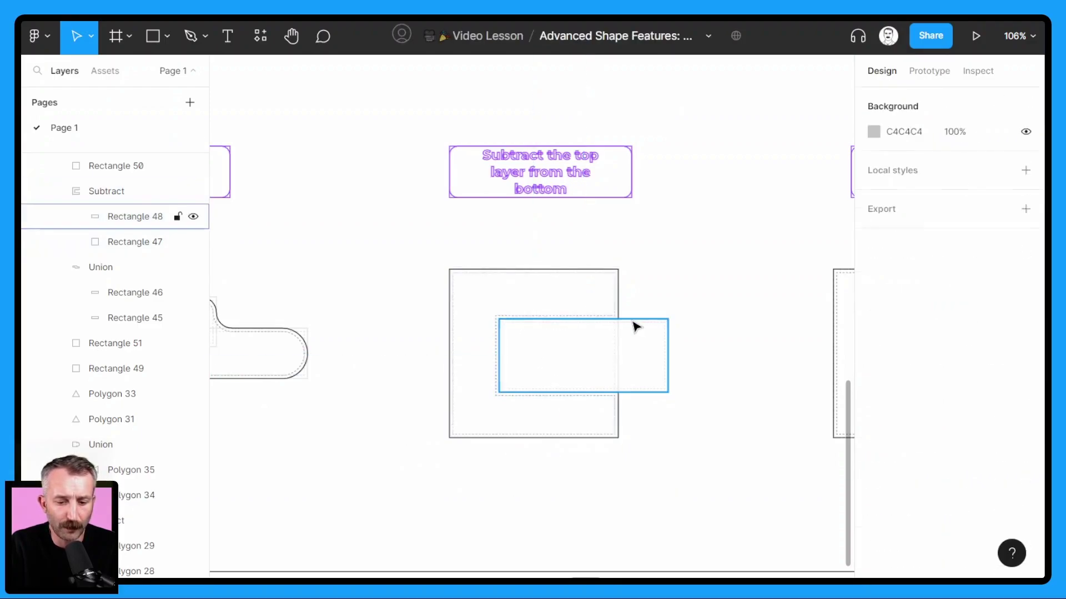
- Round Rectangle 48's two left corners to radius 62, making a semicircular end
double_click(636, 326)
click(500, 320)
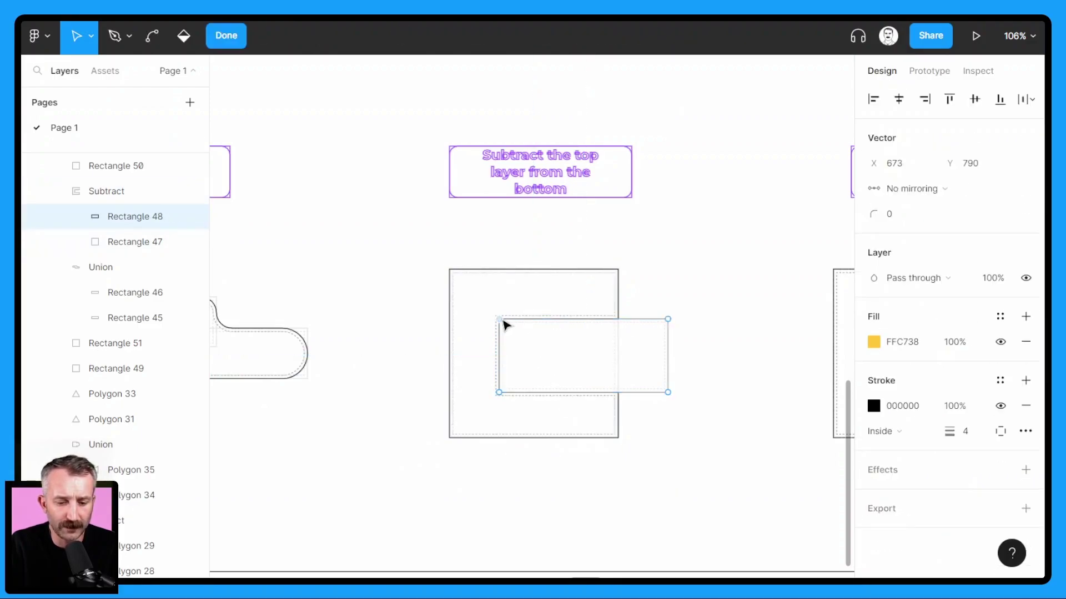
shift+click(500, 393)
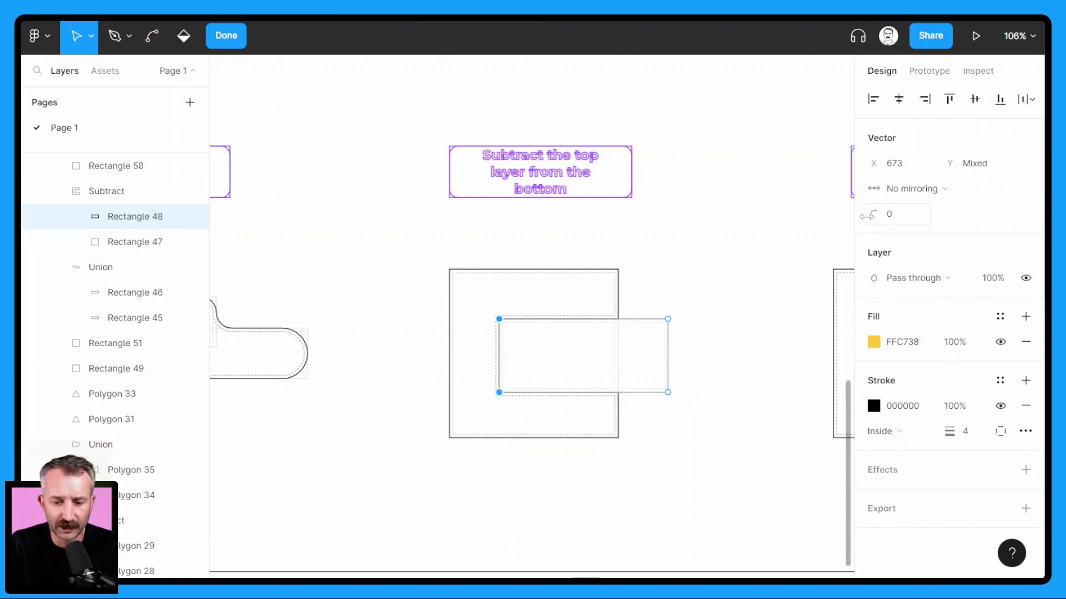
drag(873, 215, 966, 220)
key(shift+o)
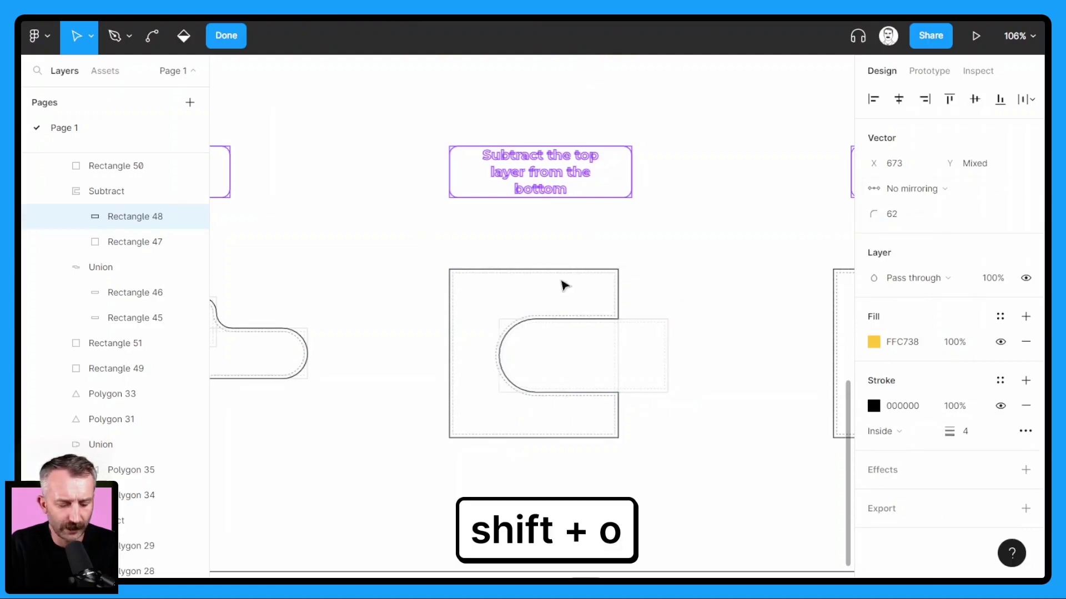
click(712, 355)
key(shift+o)
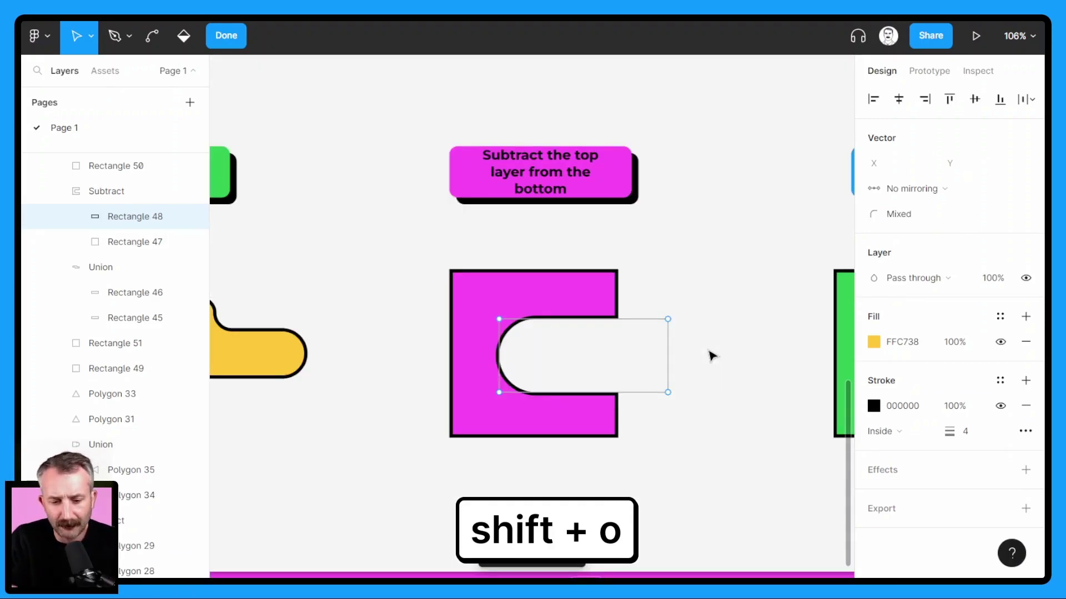
key(Escape)
key(Escape)
- Rotate the whole Subtract shape 90° into an arch
click(594, 309)
drag(619, 267, 635, 444)
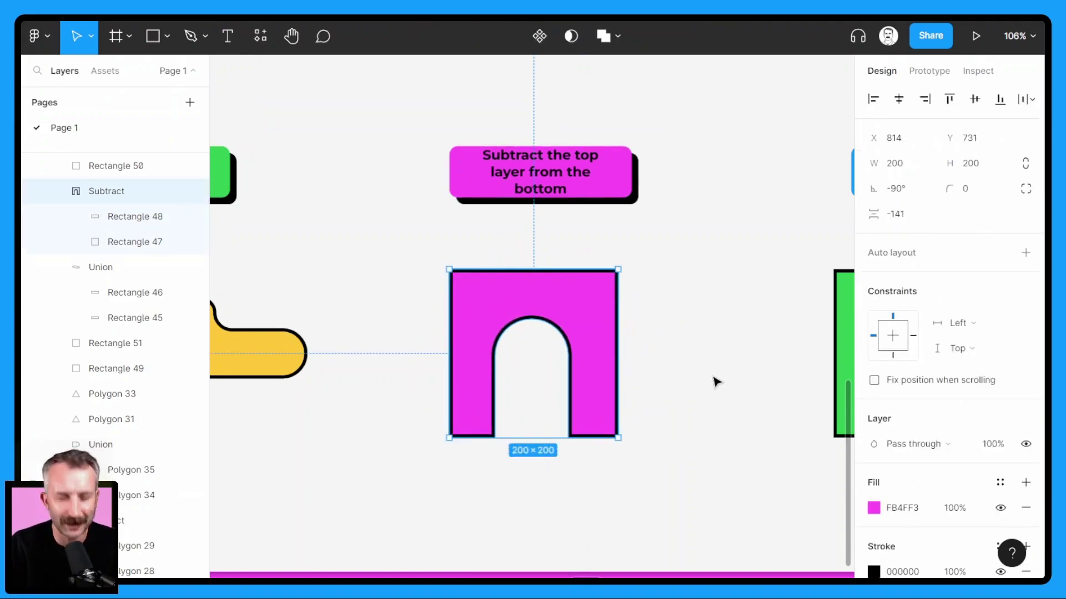
click(760, 244)
- Intersect the green and yellow triangles so only their small overlap remains
scroll(609, 380, down, 3)
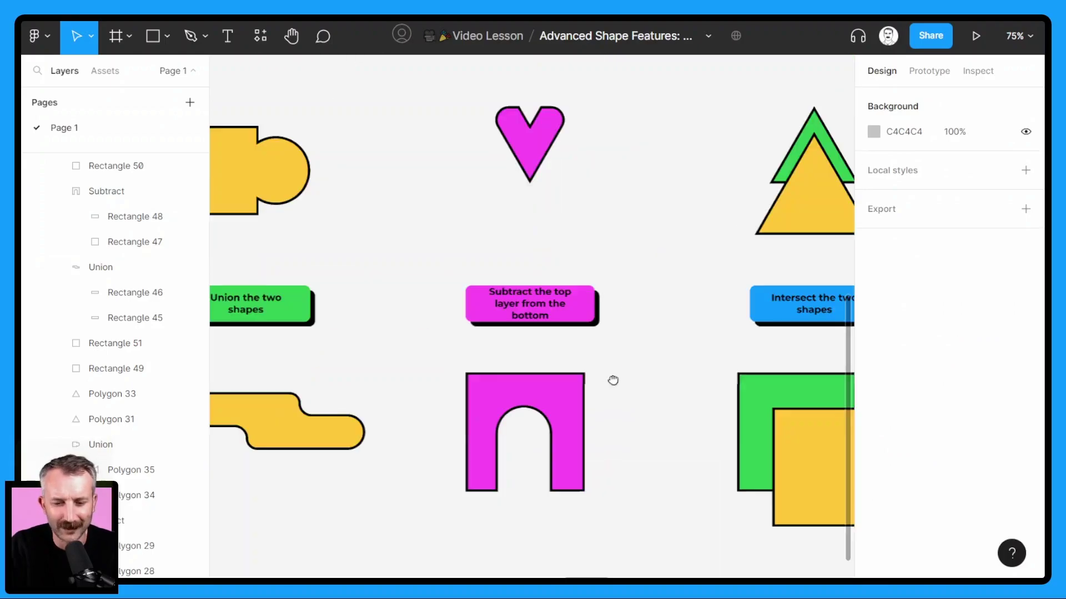
scroll(674, 250, down, 3)
scroll(585, 308, up, 2)
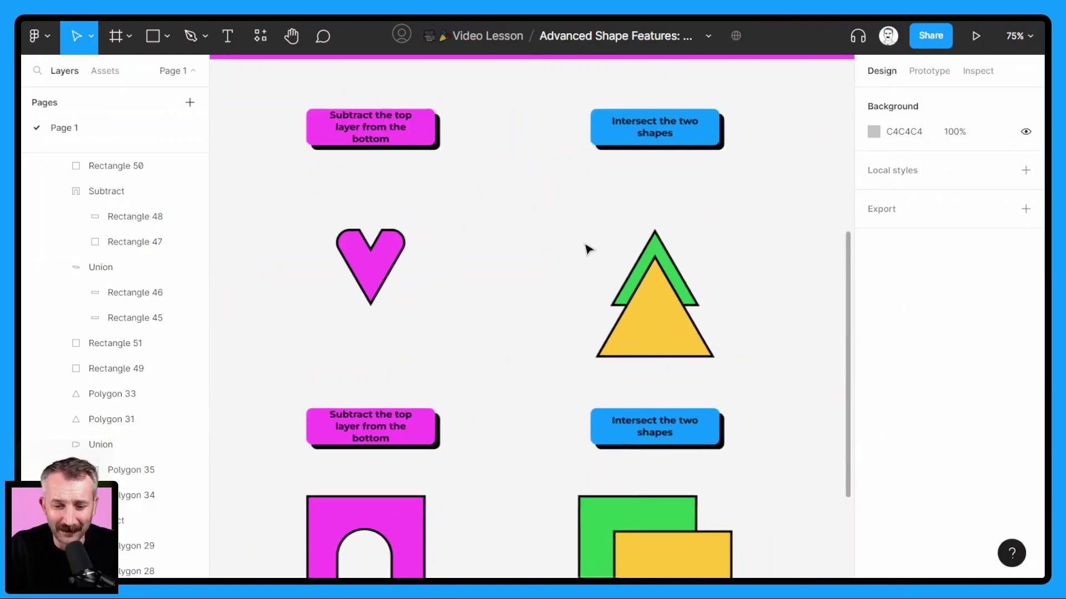
drag(590, 224, 727, 358)
click(621, 35)
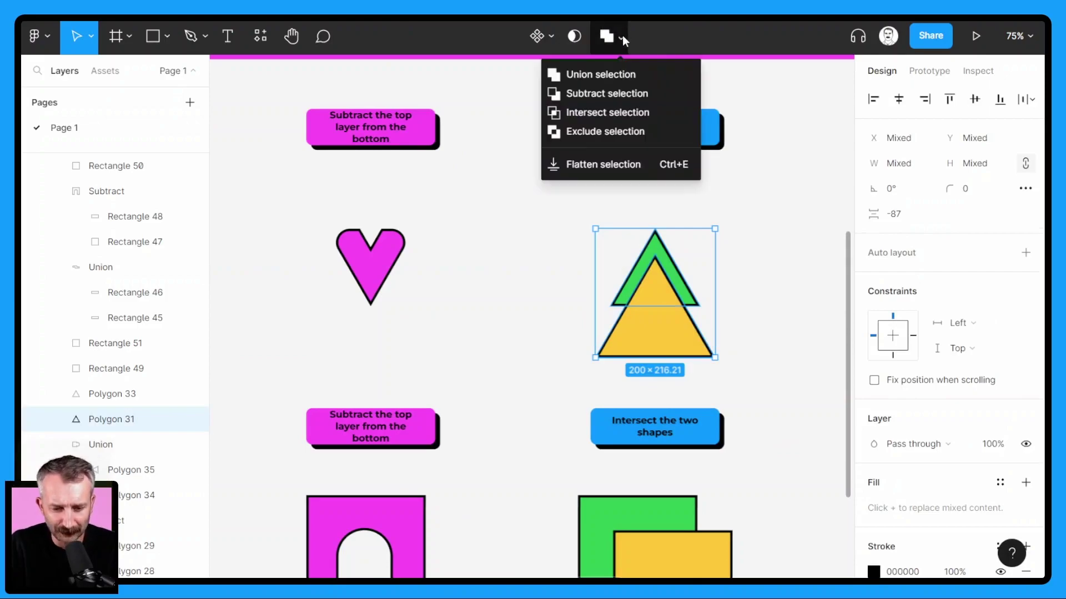
click(605, 115)
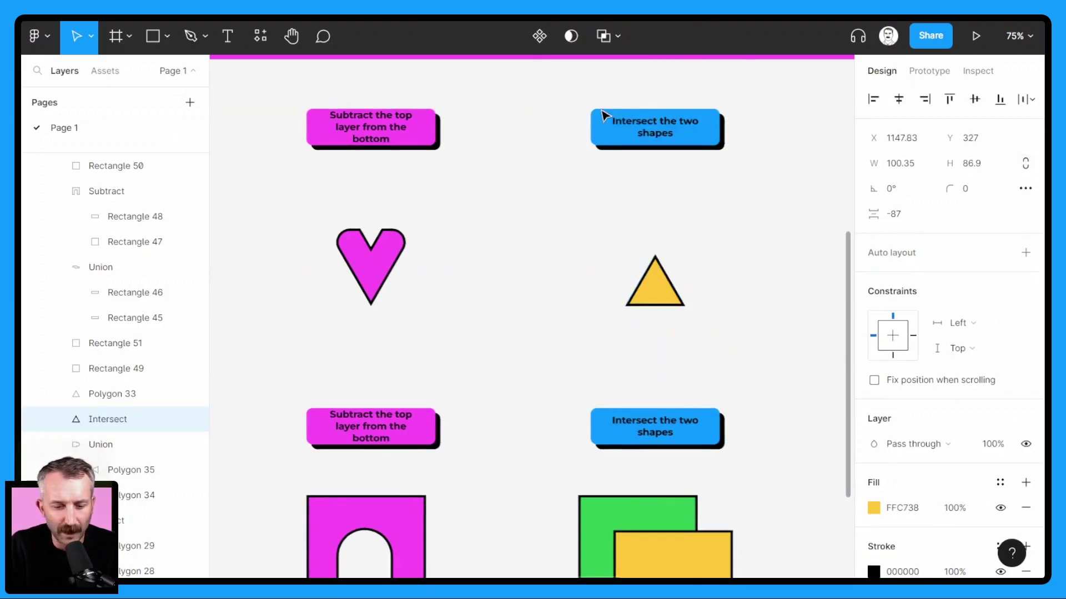
- Toggle outline view and marquee-select the two overlapping squares
scroll(694, 207, down, 4)
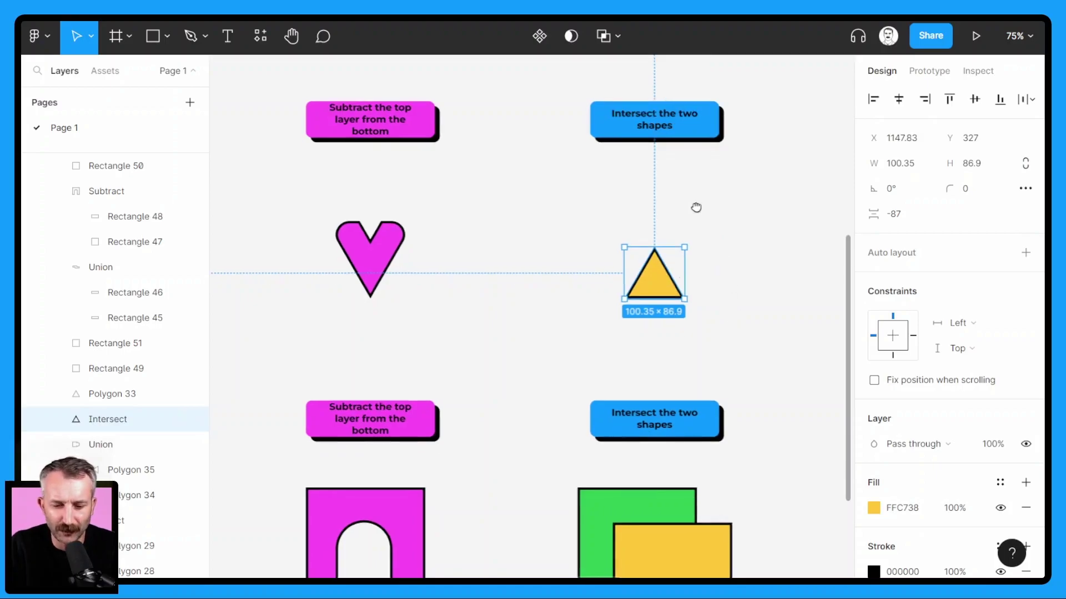
scroll(683, 286, right, 1)
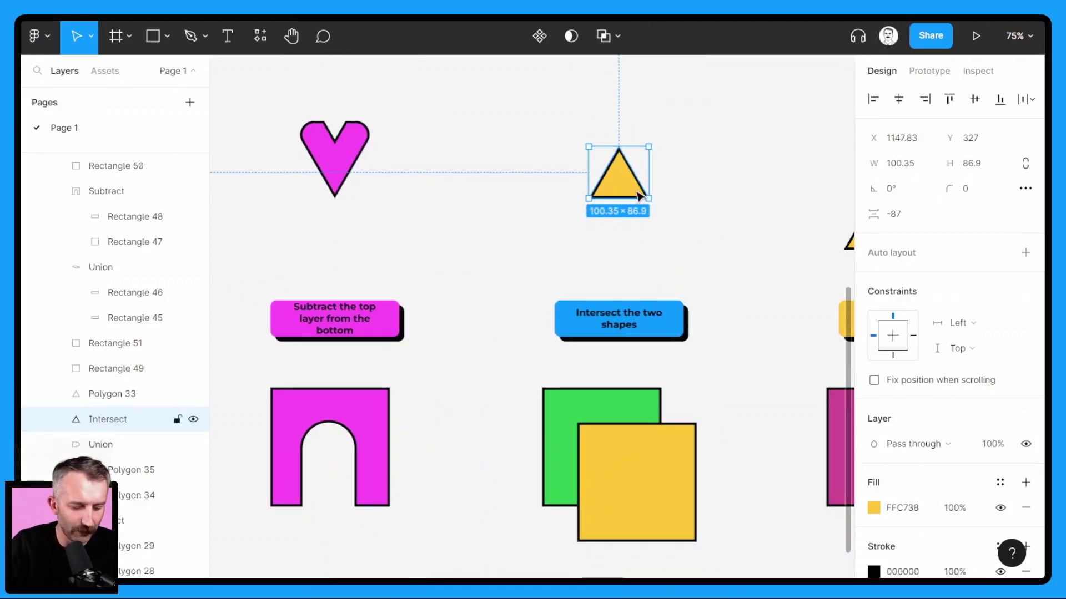
key(ctrl+y)
key(ctrl+y)
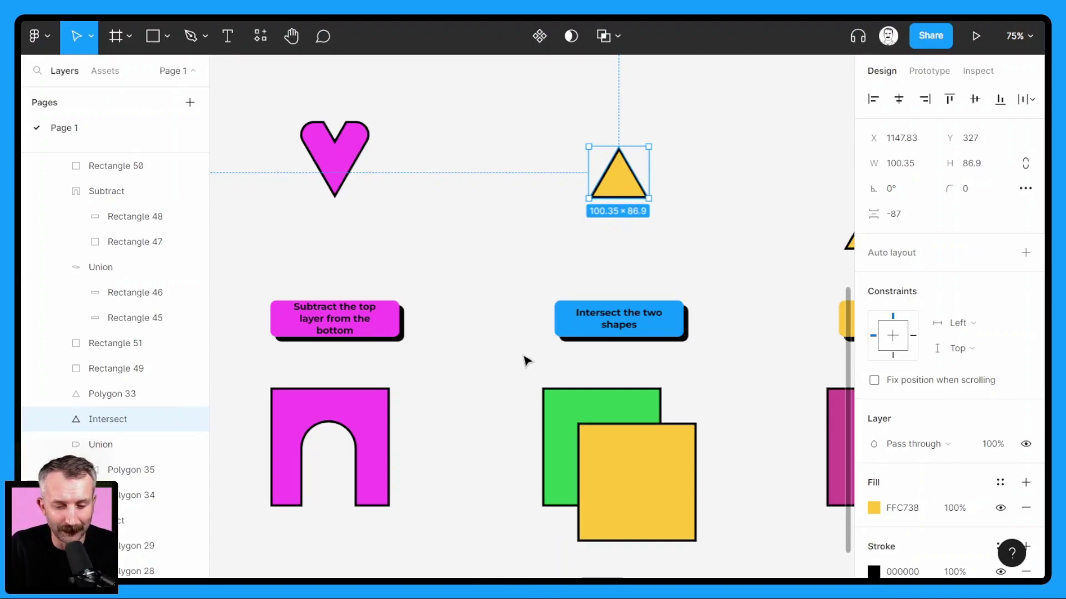
drag(506, 365, 657, 484)
- Intersect the green and yellow squares and shorten green Rectangle 49 to 102
click(622, 37)
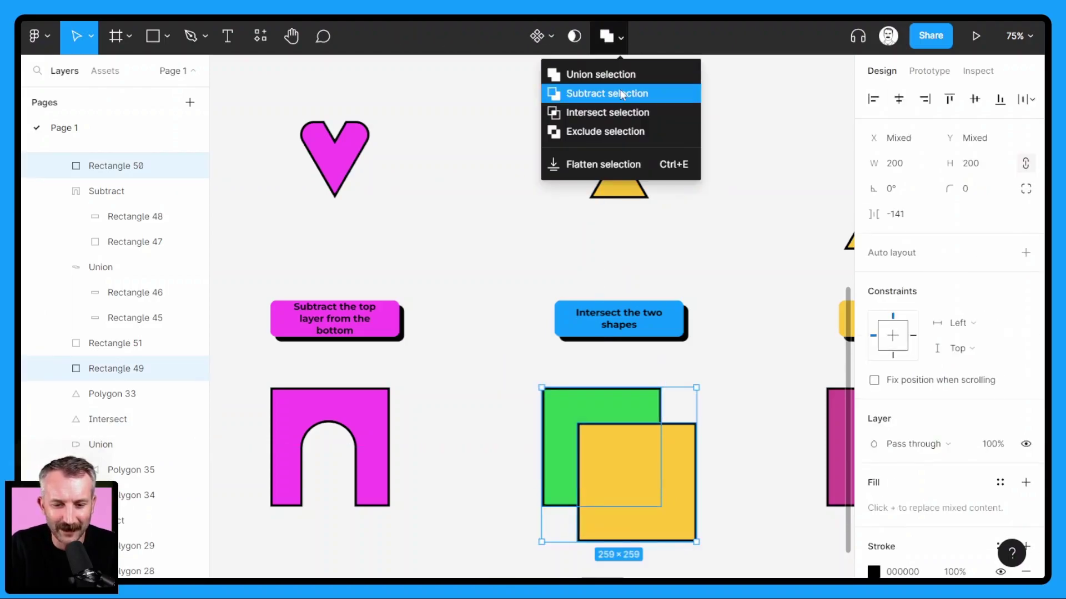
click(607, 112)
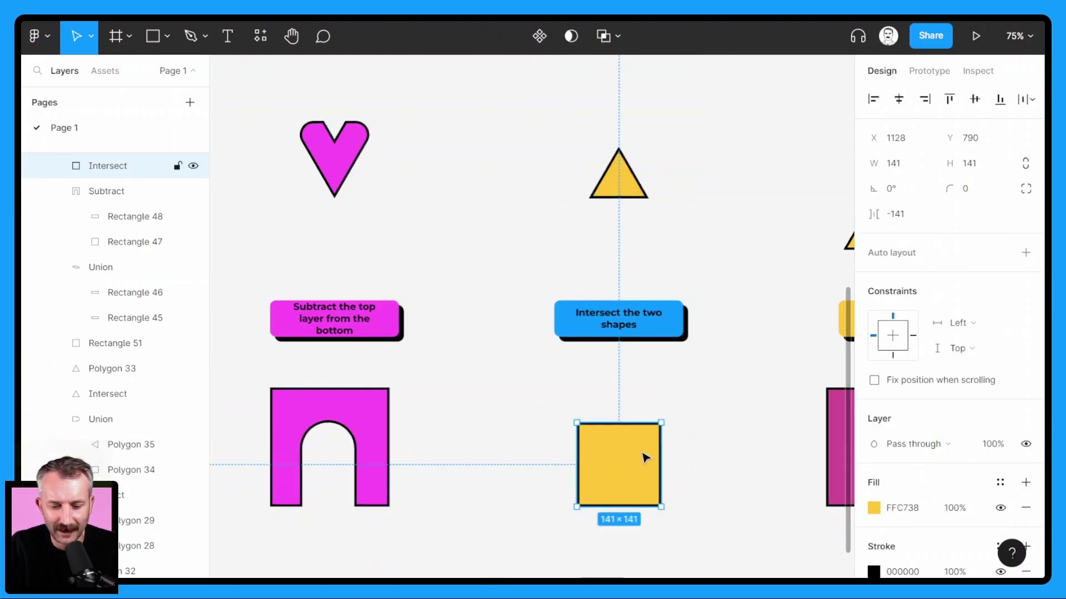
click(57, 165)
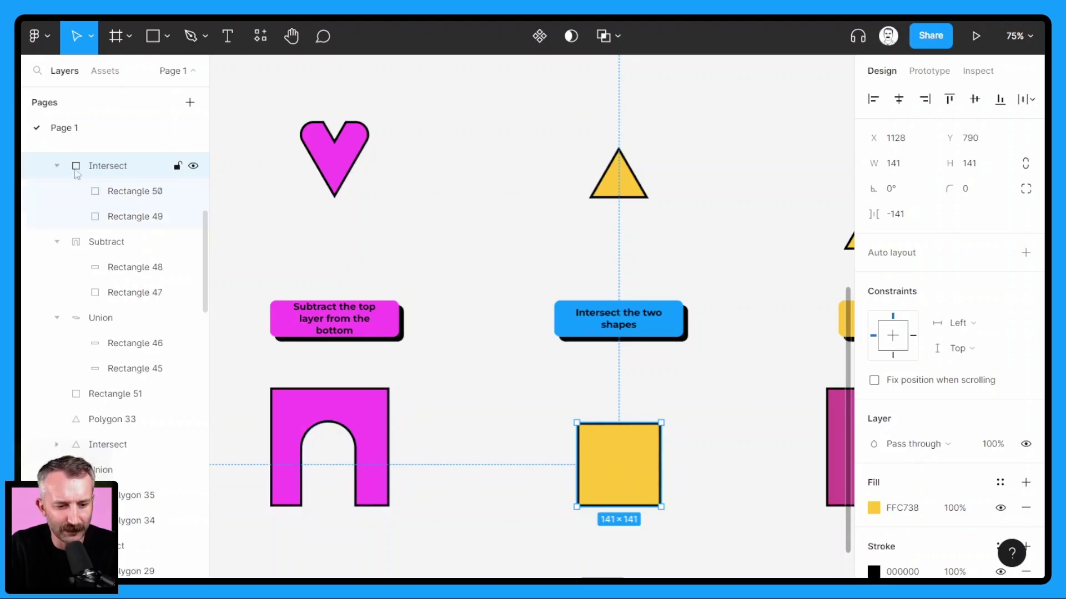
click(124, 191)
click(120, 216)
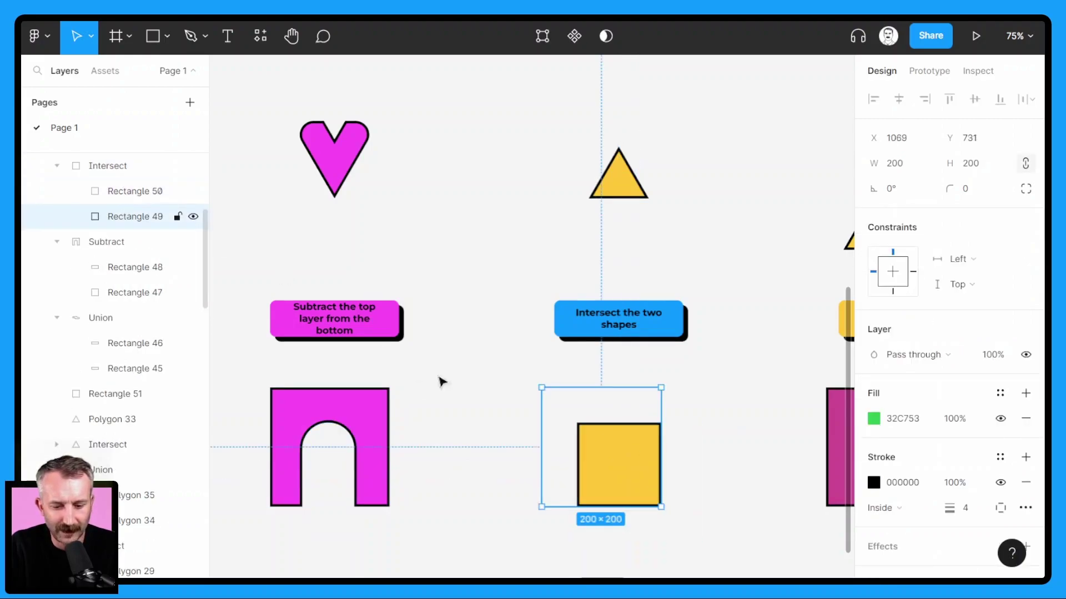
drag(593, 437, 593, 445)
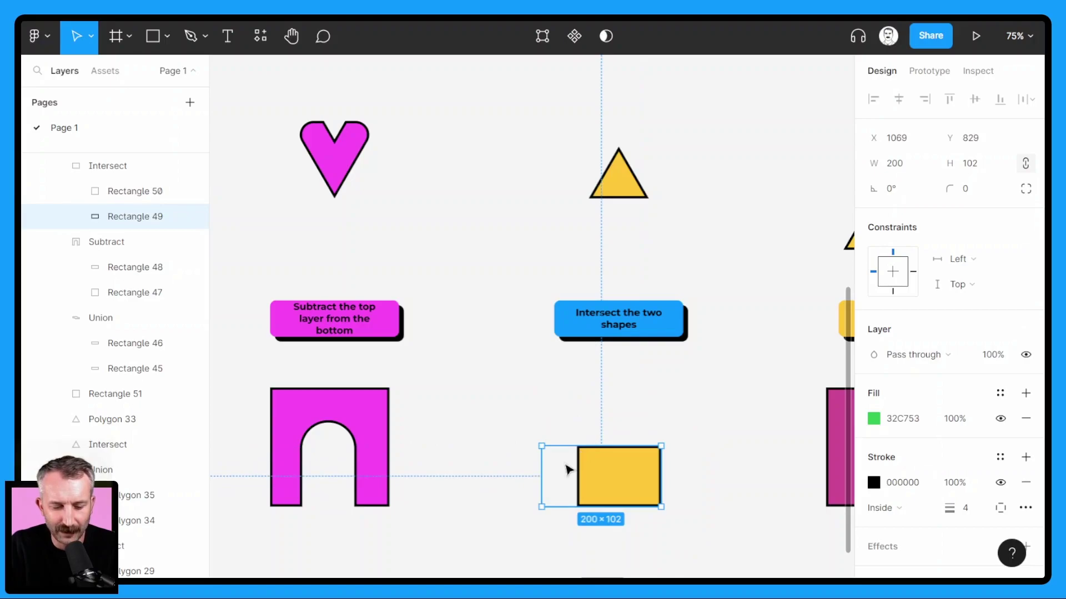
- Round the yellow Rectangle 50's top-left corner to radius 106
click(608, 466)
double_click(607, 465)
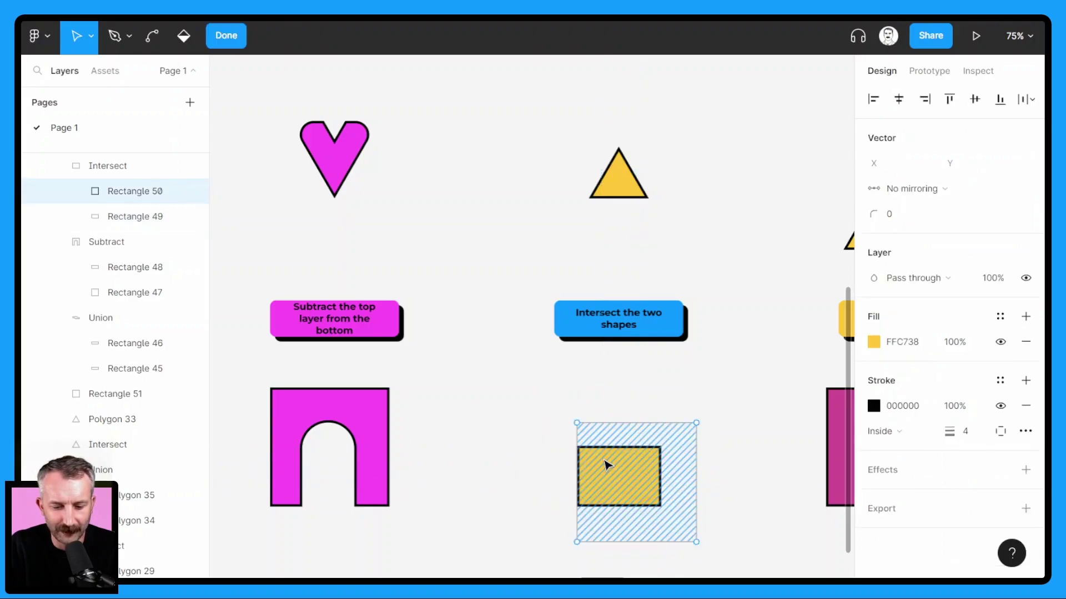
click(578, 424)
drag(873, 214, 740, 248)
key(Escape)
key(Escape)
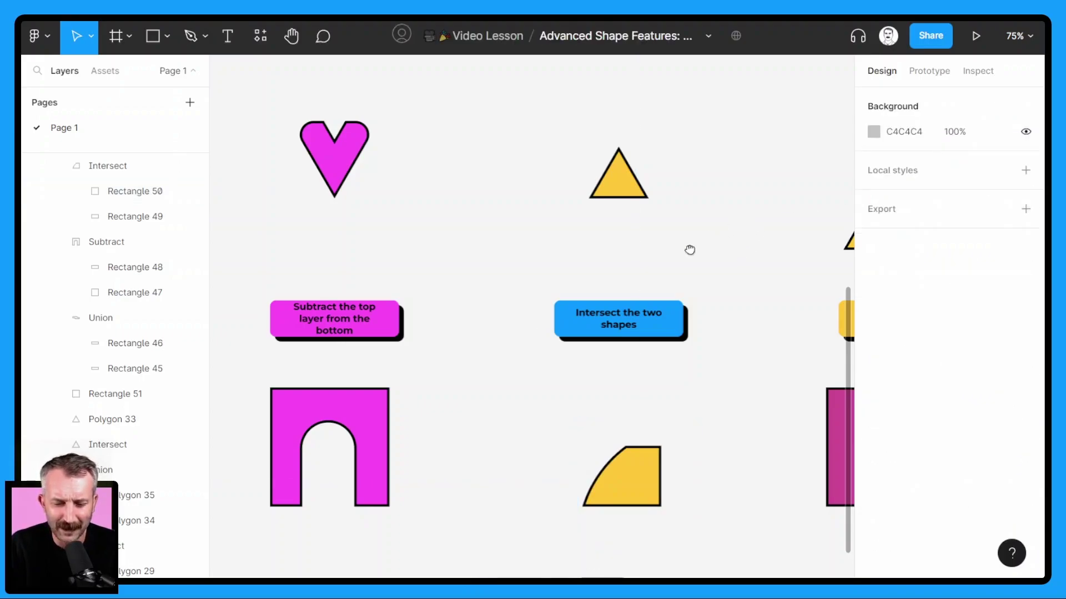
- Combine the magenta and yellow triangles with an Exclude boolean
scroll(683, 252, right, 10)
scroll(682, 252, up, 5)
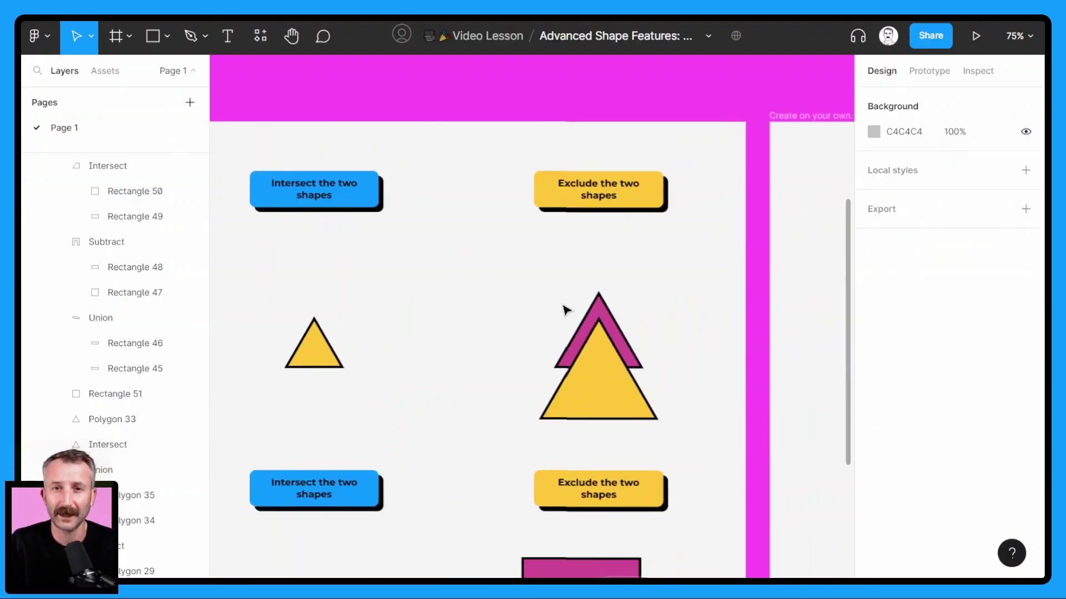
scroll(566, 310, down, 1)
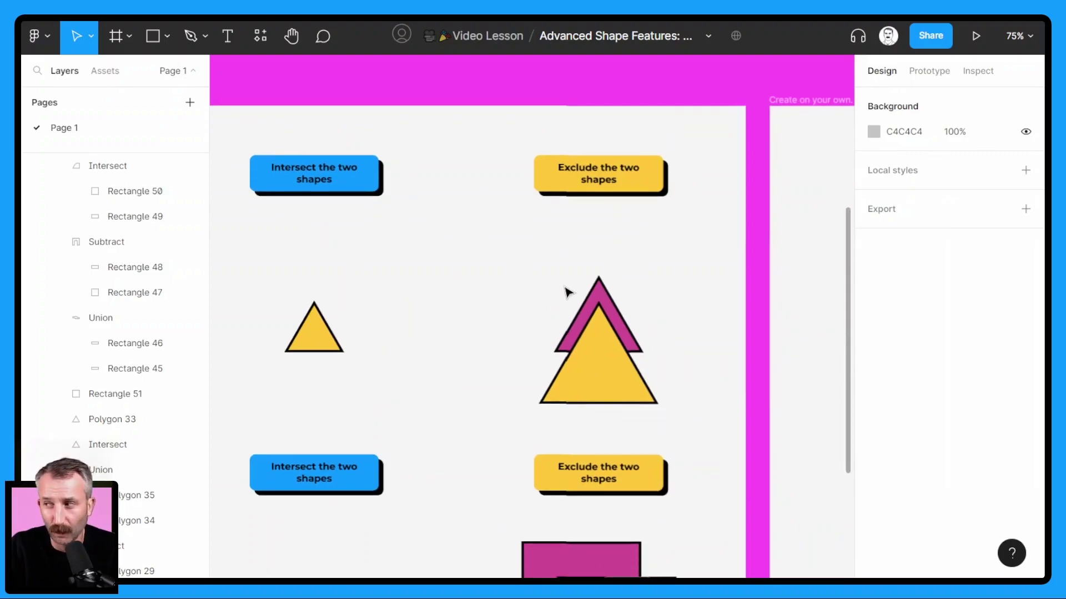
click(600, 329)
shift+click(631, 368)
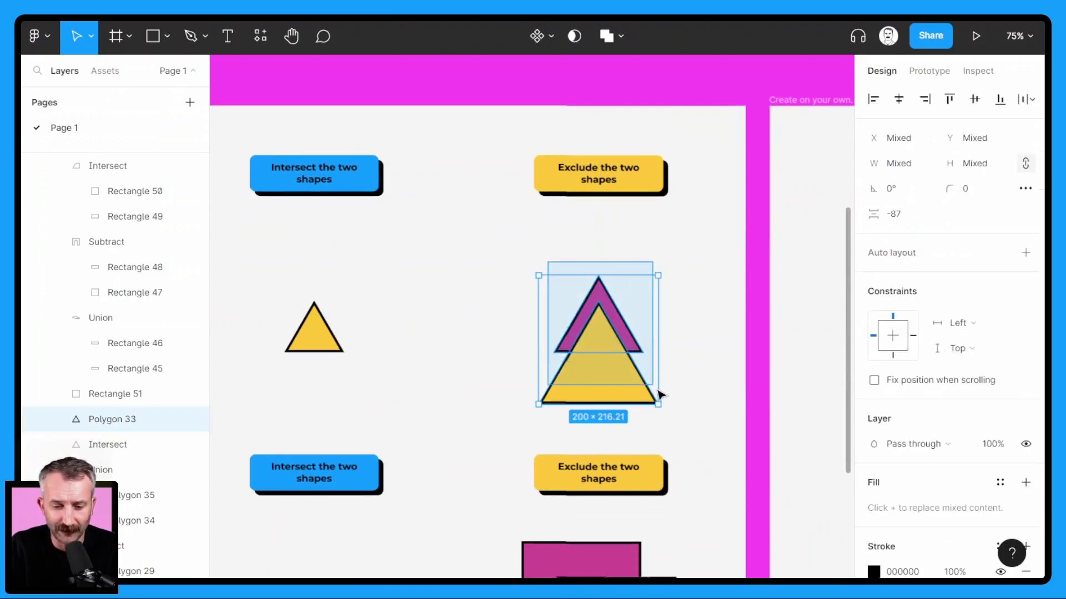
click(622, 39)
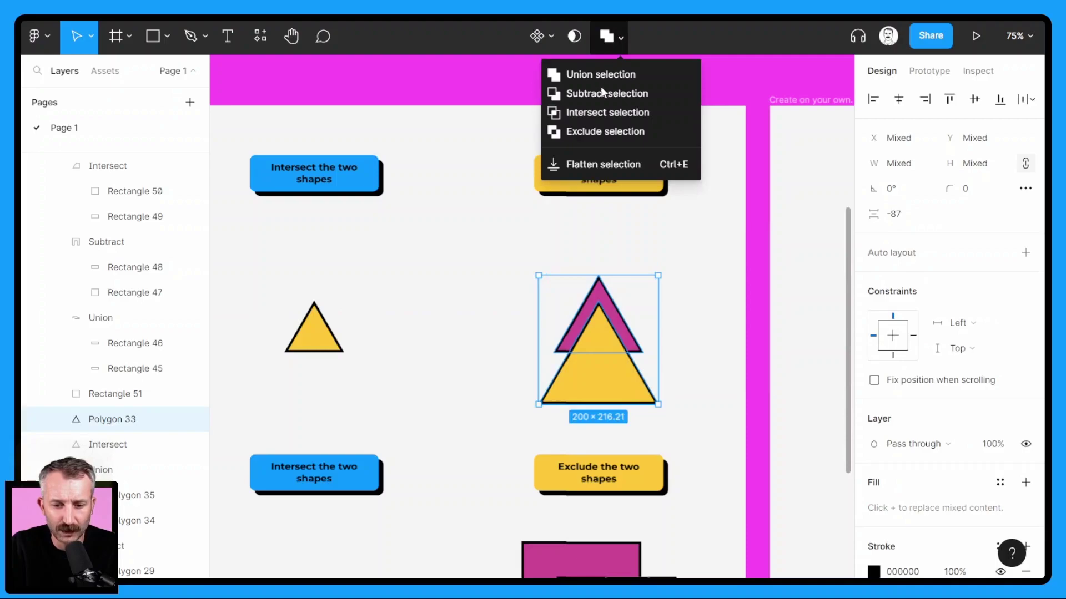
click(594, 133)
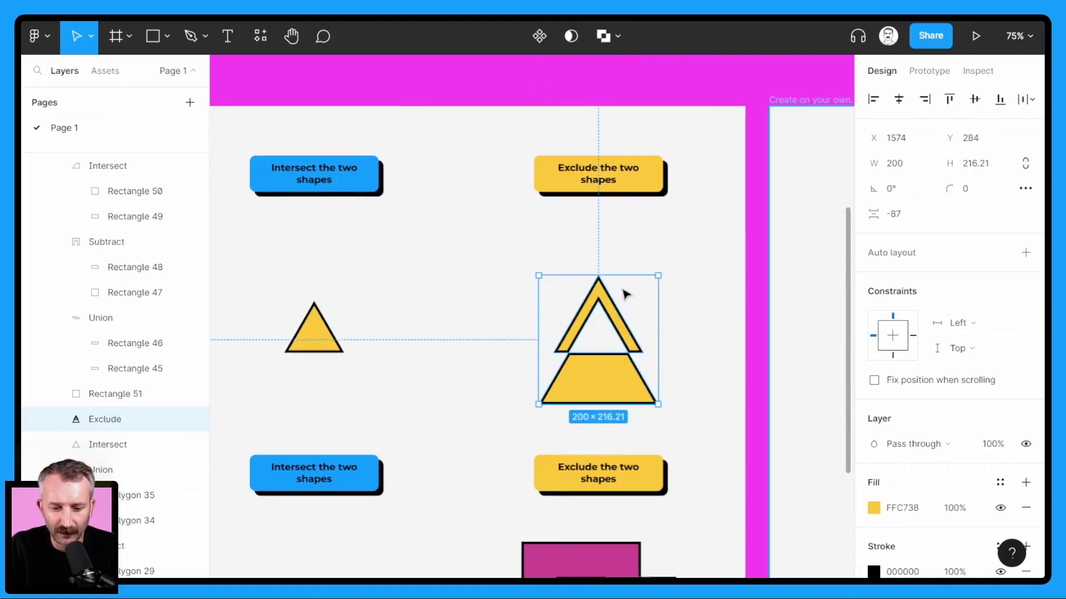
- Round Polygon 33's top point to radius 70 so the hollow band arches upward
double_click(625, 396)
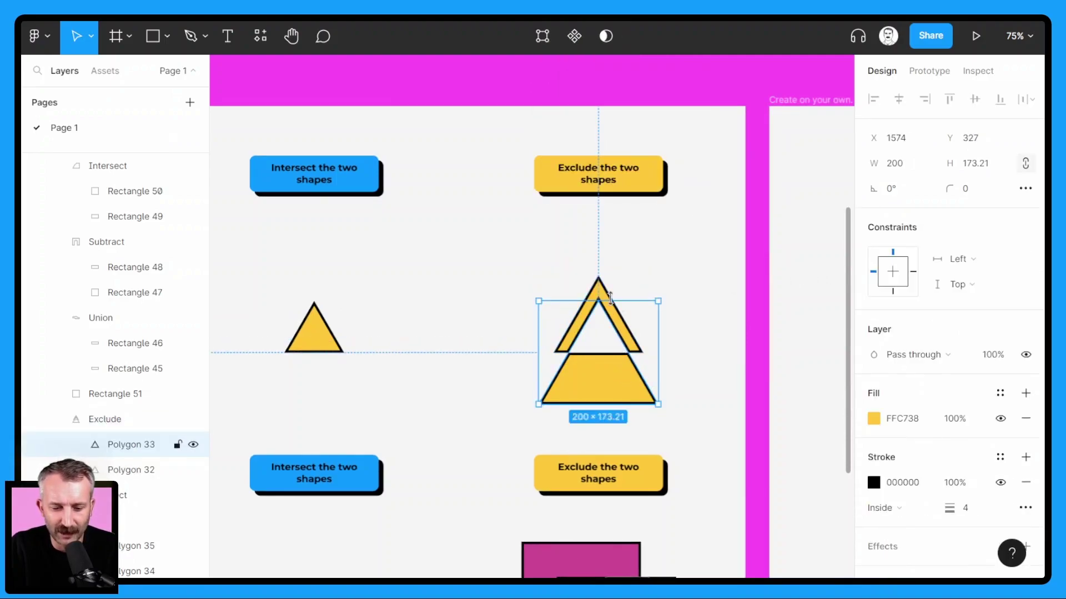
double_click(619, 371)
click(602, 306)
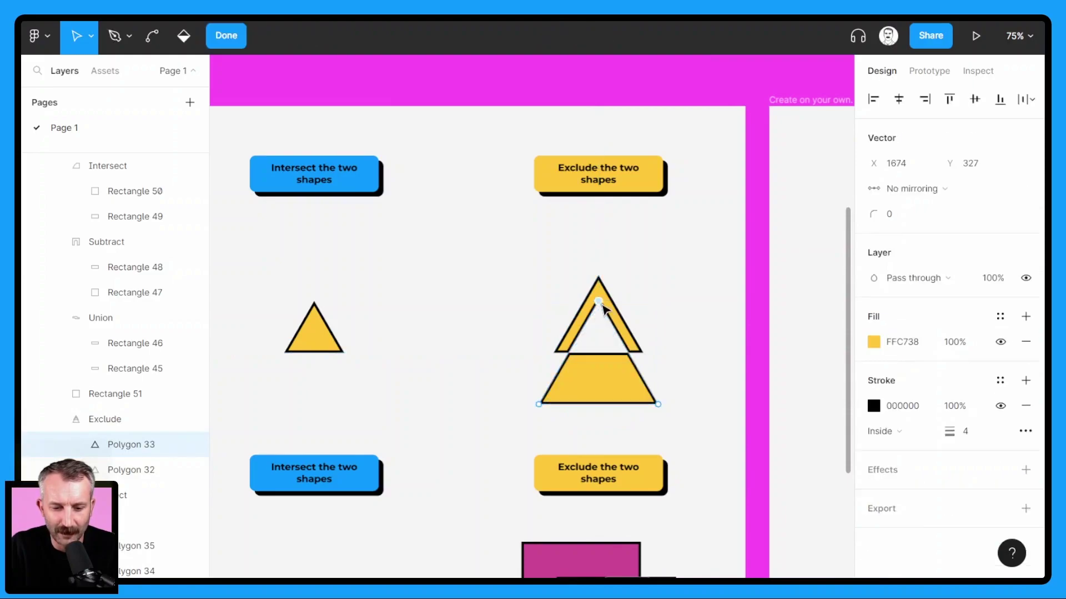
drag(874, 216, 969, 231)
key(Escape)
click(668, 295)
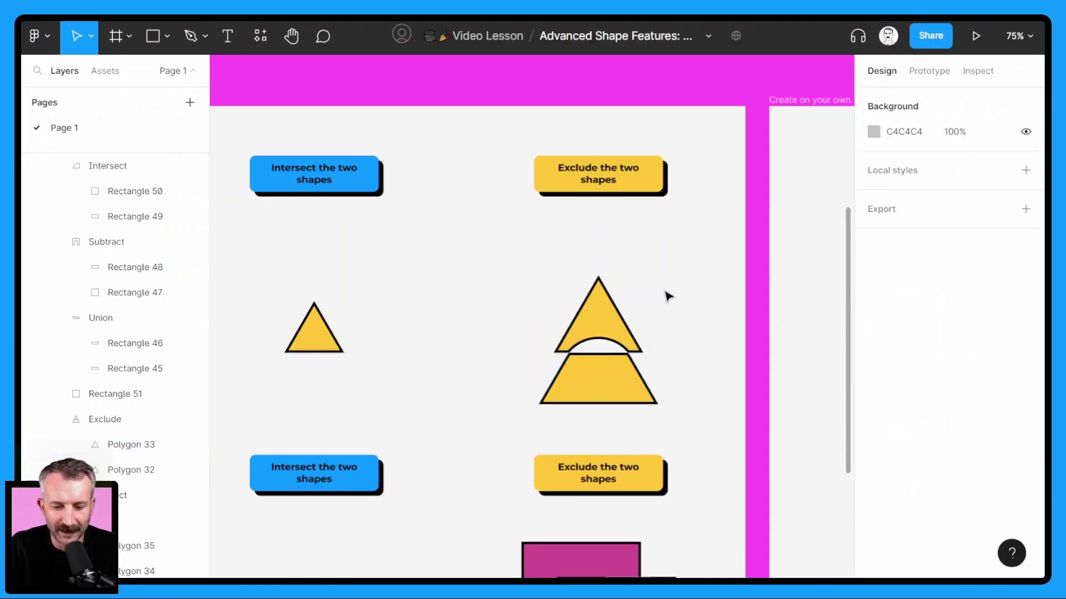
click(611, 326)
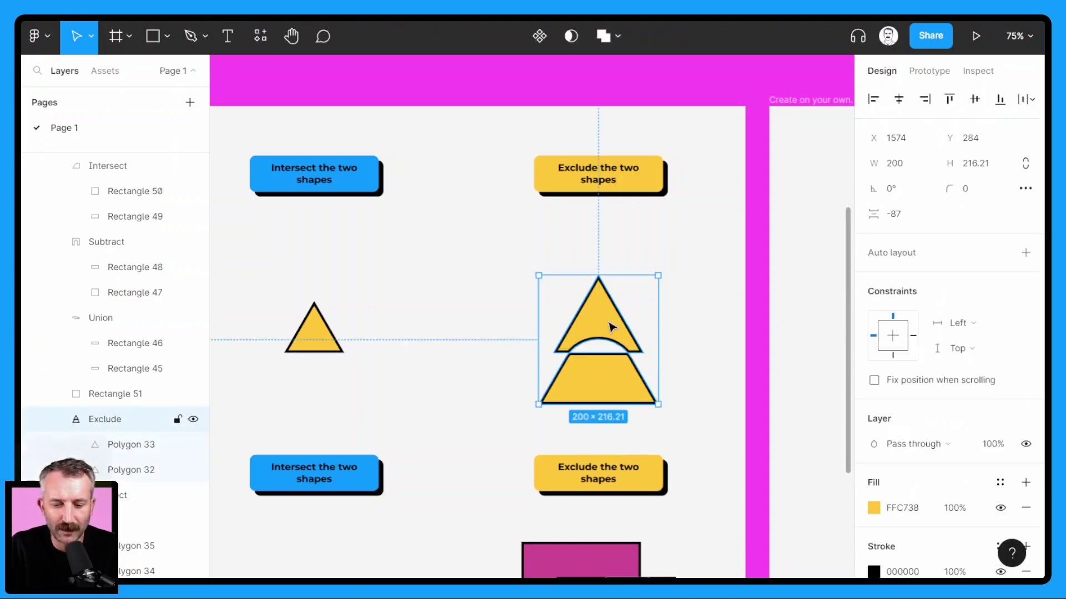
click(874, 508)
- Fill the excluded triangle with a linear gradient from yellow at the top to pink FB4FF3 lower down
click(691, 175)
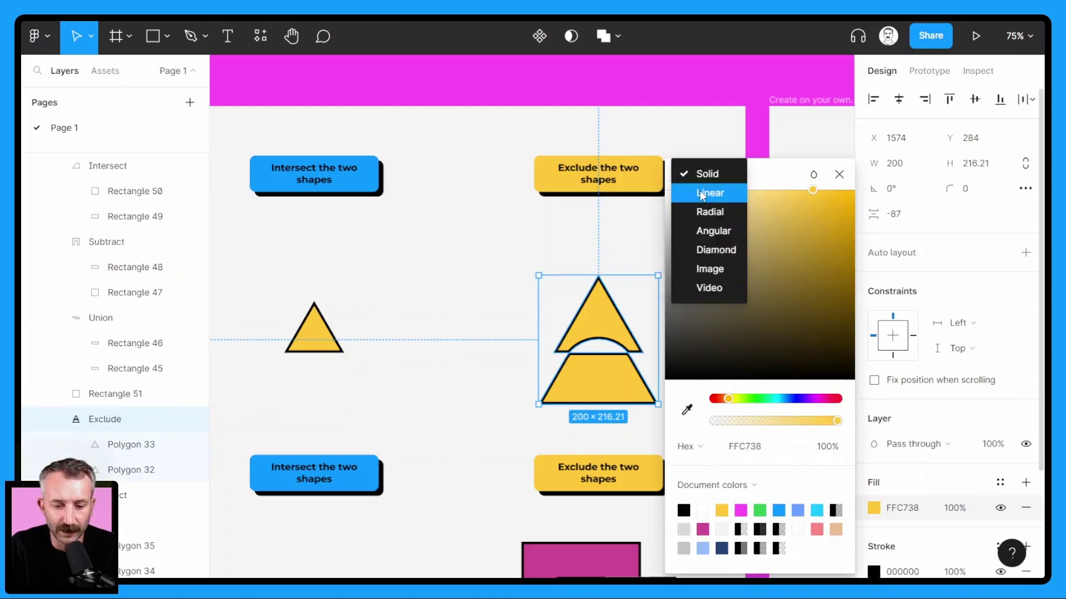
click(699, 191)
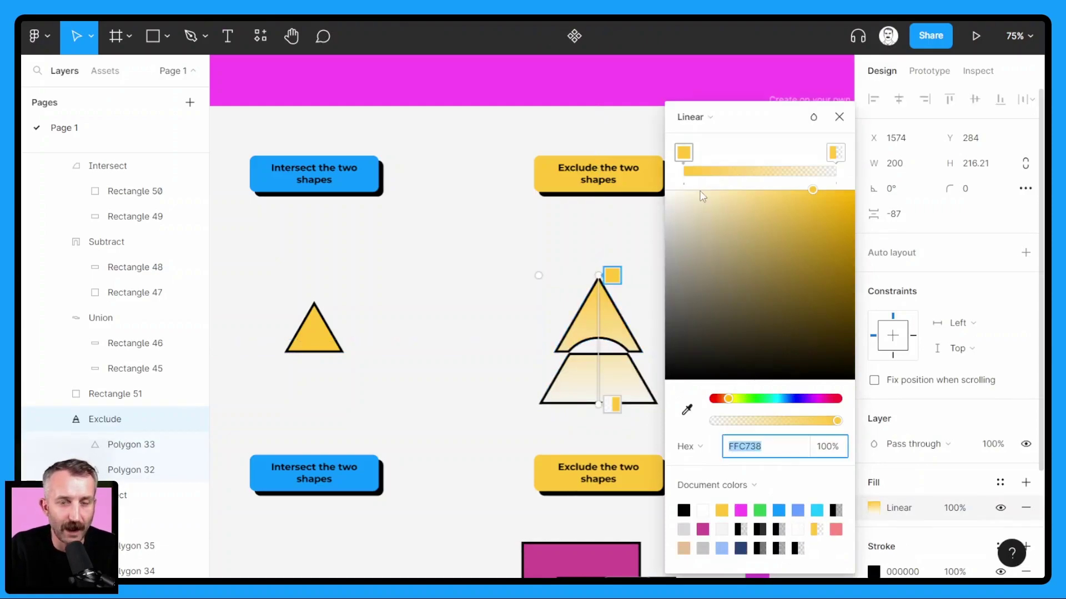
click(834, 153)
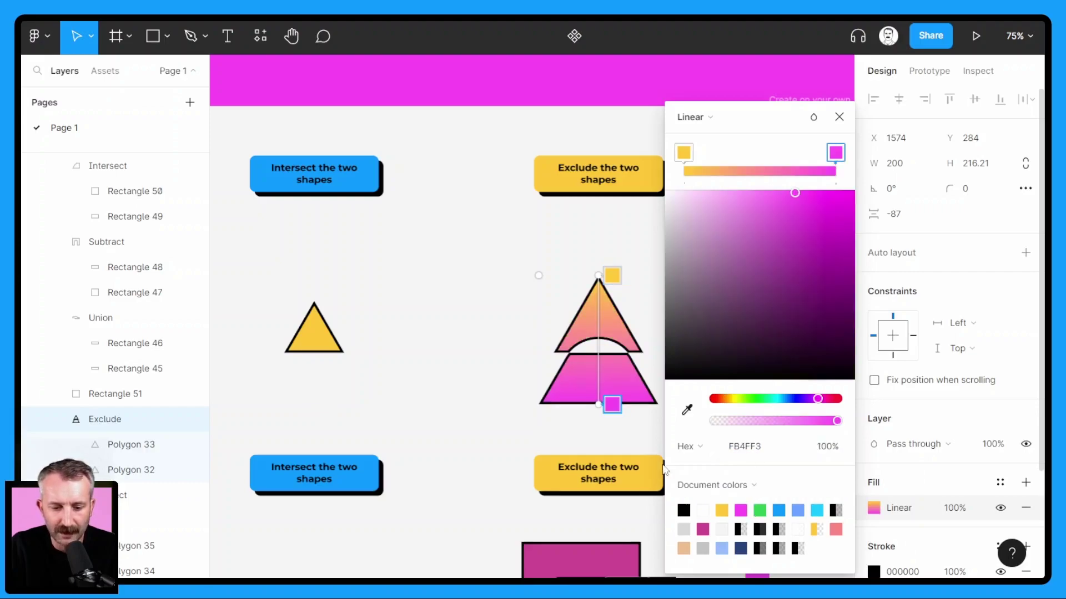
drag(615, 407, 639, 394)
key(Escape)
key(Escape)
drag(569, 412, 512, 186)
- Exclude the two overlapping squares, then shorten inner Rectangle 51 to height 82 from the top
drag(433, 340, 484, 362)
drag(589, 447, 609, 464)
click(620, 37)
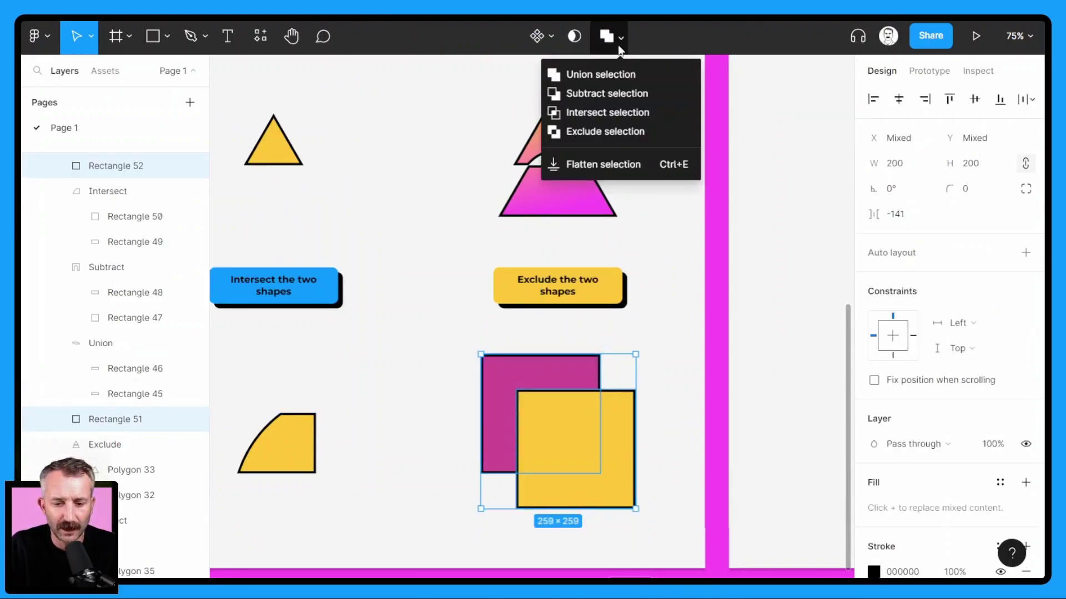
click(605, 131)
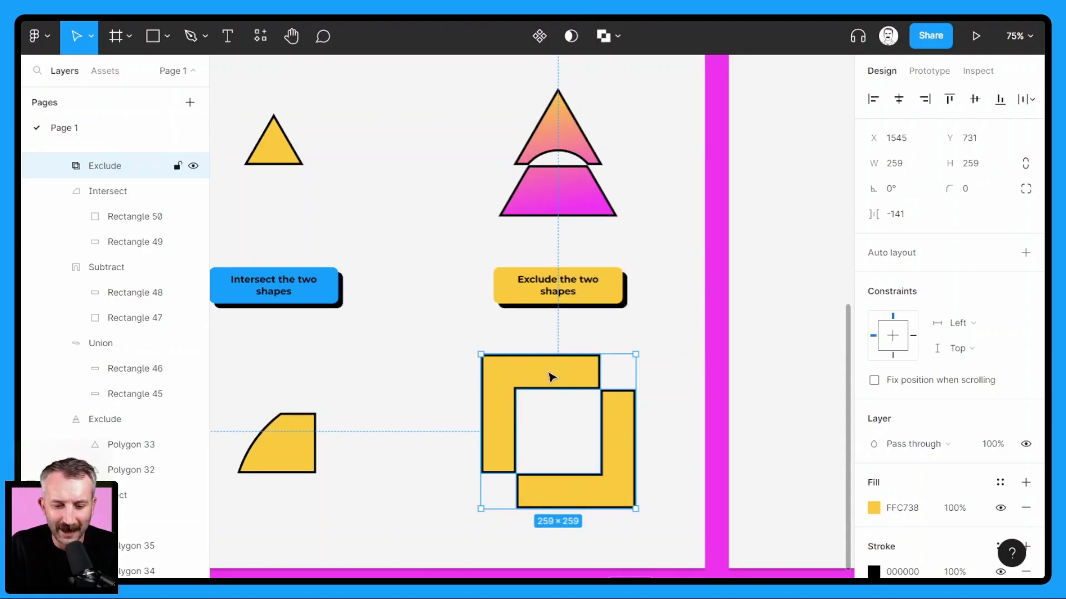
double_click(551, 377)
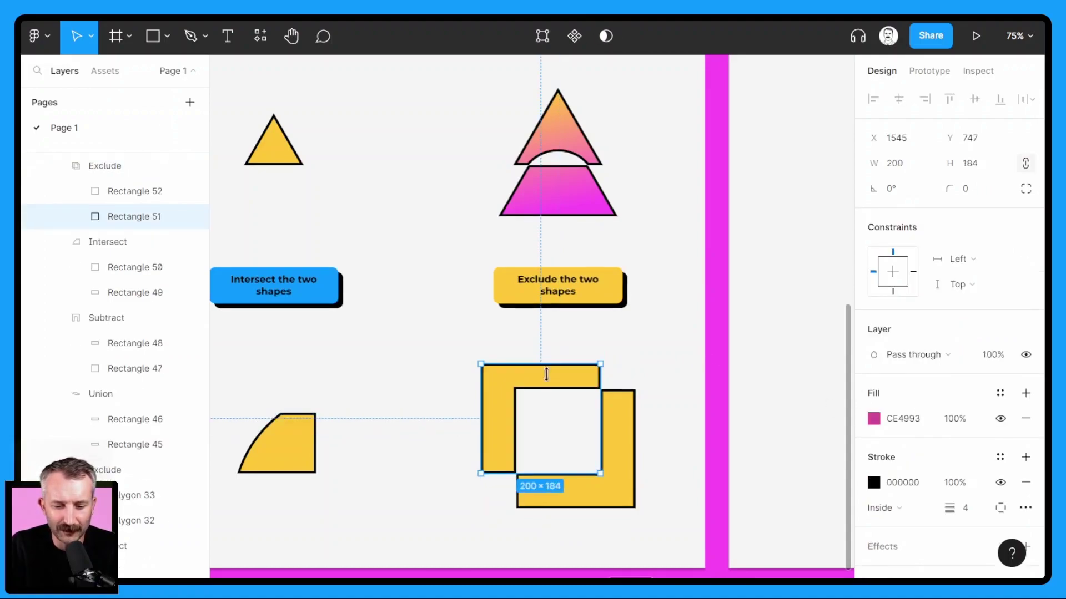
drag(547, 375, 547, 424)
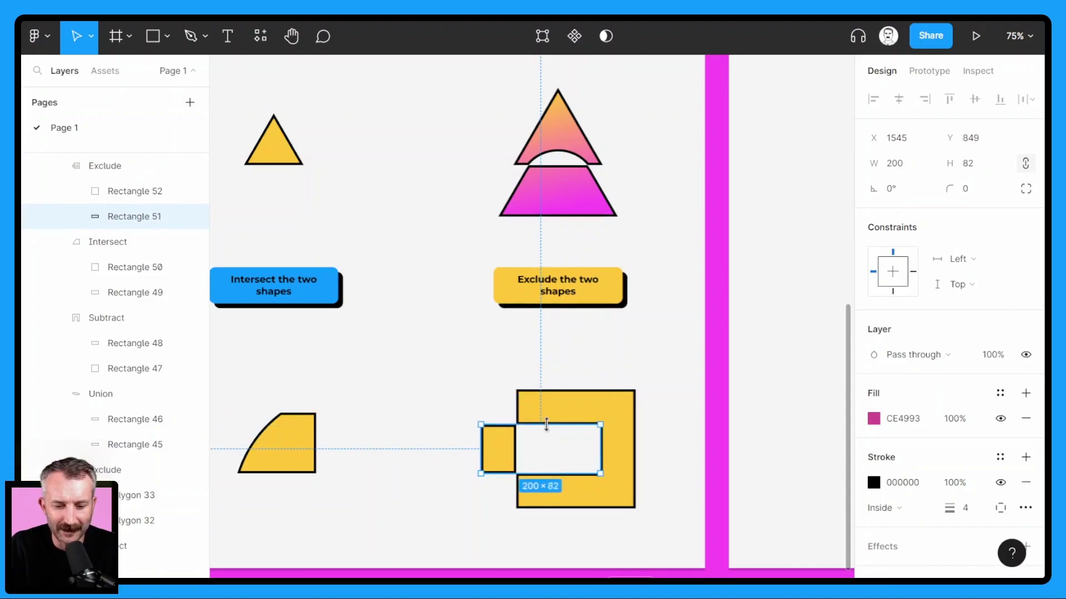
- Give the square Exclude shape a linear gradient running left to right from green to blue 68A1FE
click(658, 442)
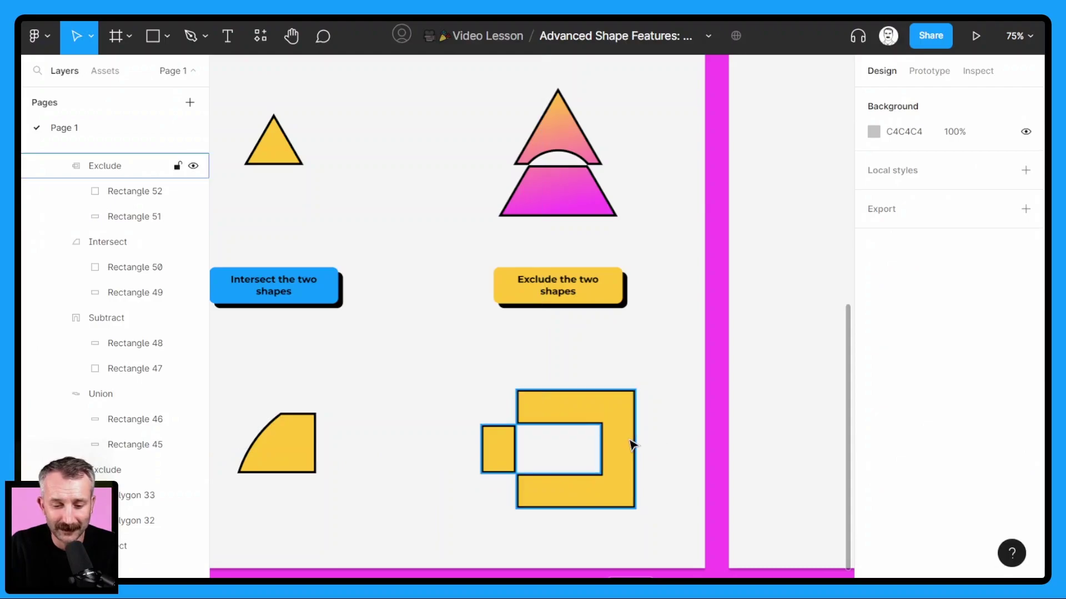
click(633, 444)
click(874, 508)
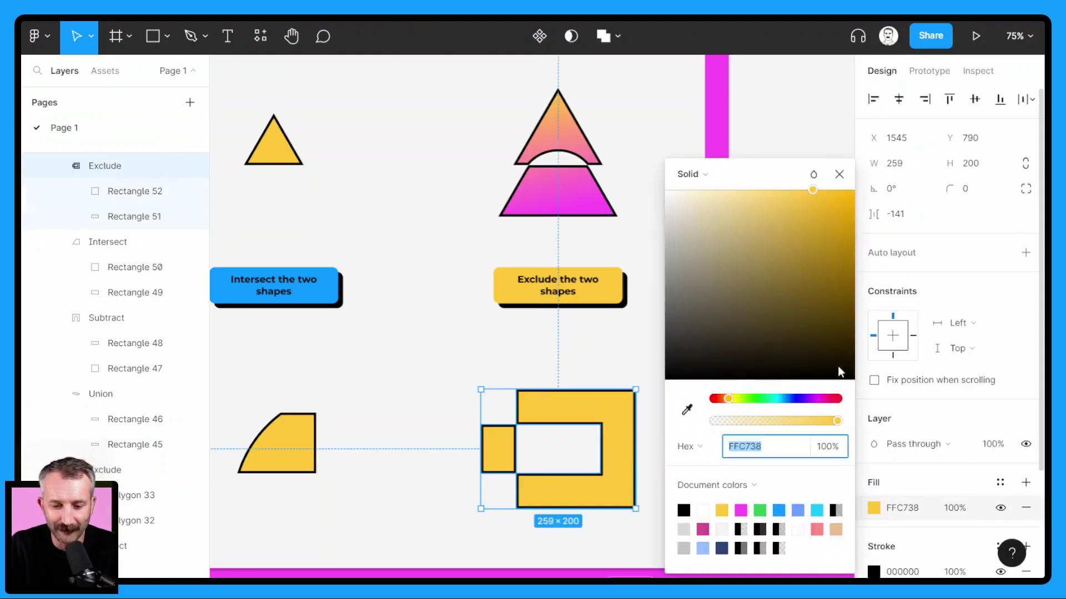
click(689, 175)
click(694, 193)
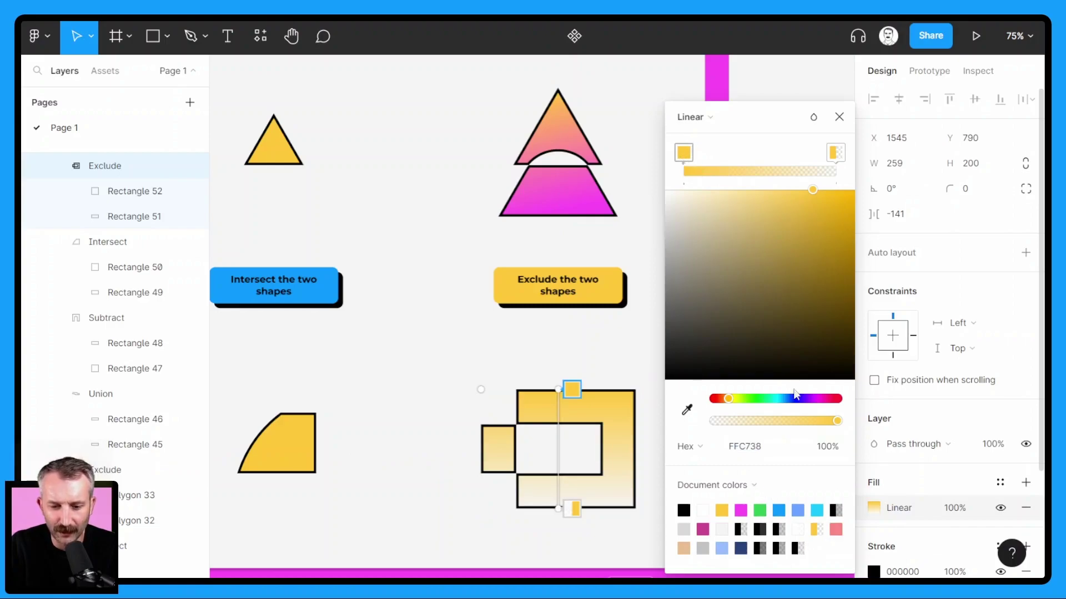
click(759, 510)
click(835, 152)
click(797, 510)
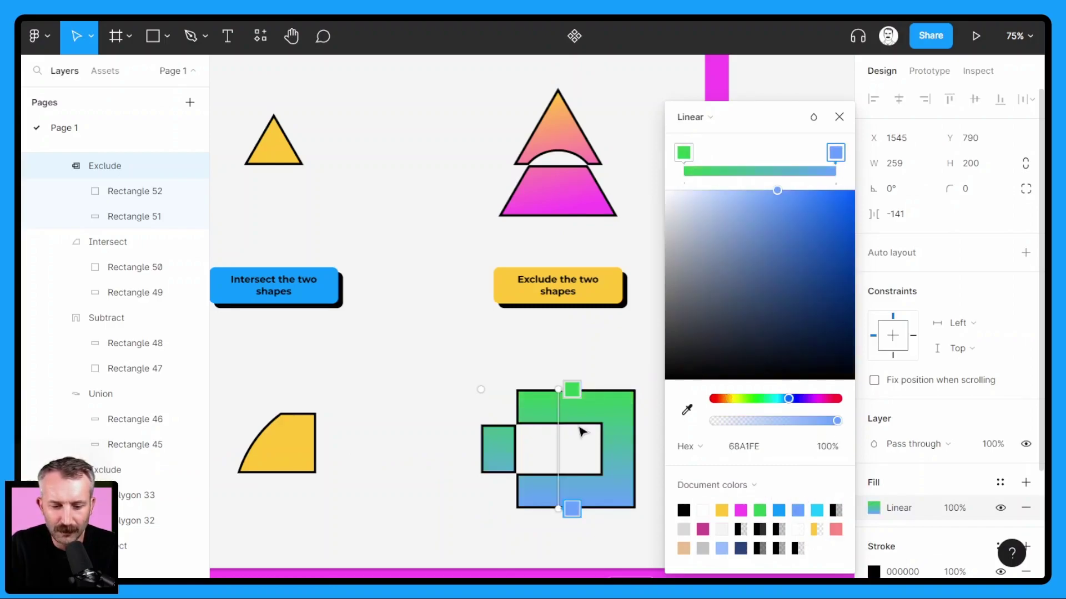
drag(568, 388, 483, 418)
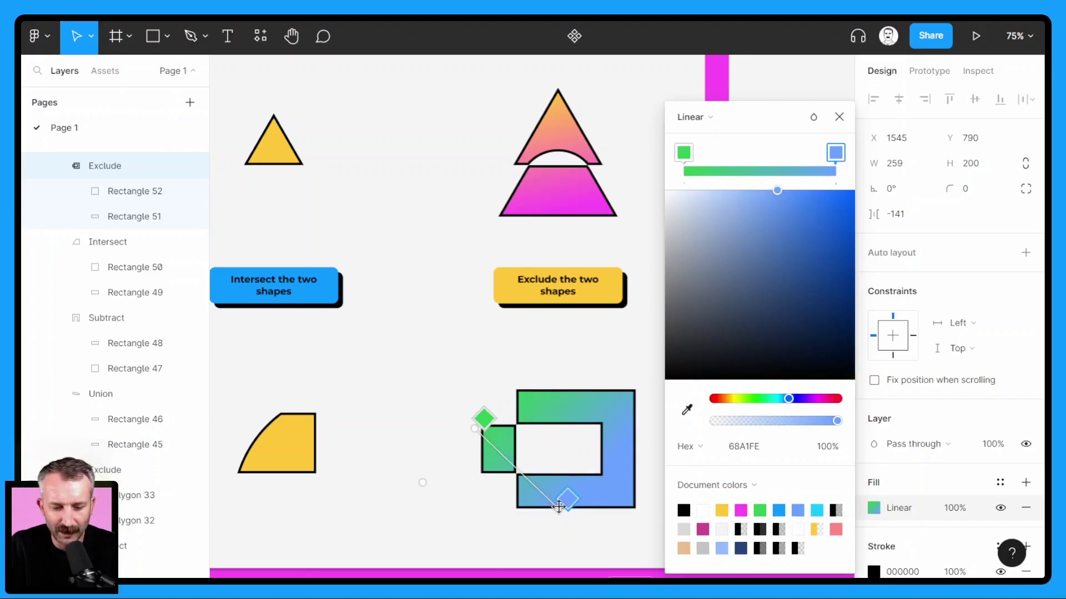
drag(558, 506, 625, 409)
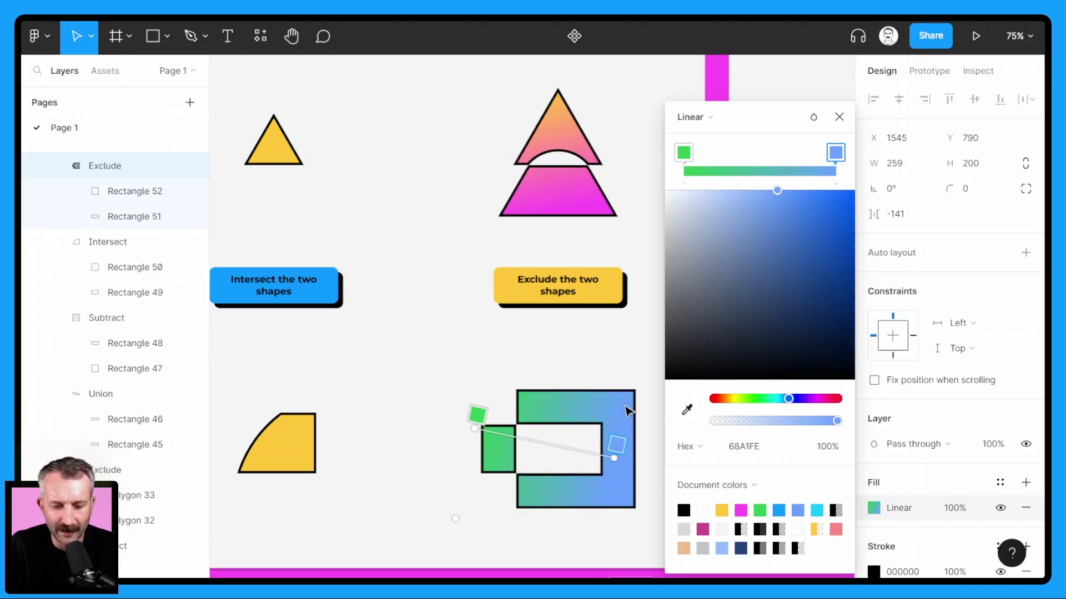
click(628, 372)
- Duplicate the gradient Exclude shape, rotate the copy 180°, and move the pair left and up
click(574, 408)
key(ctrl+d)
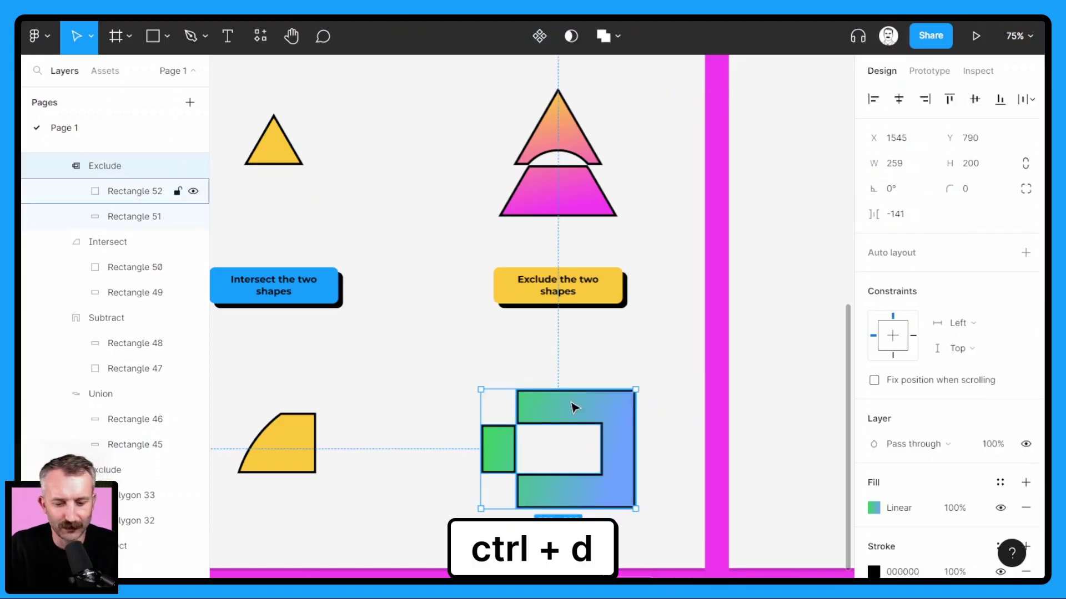
drag(639, 383, 571, 448)
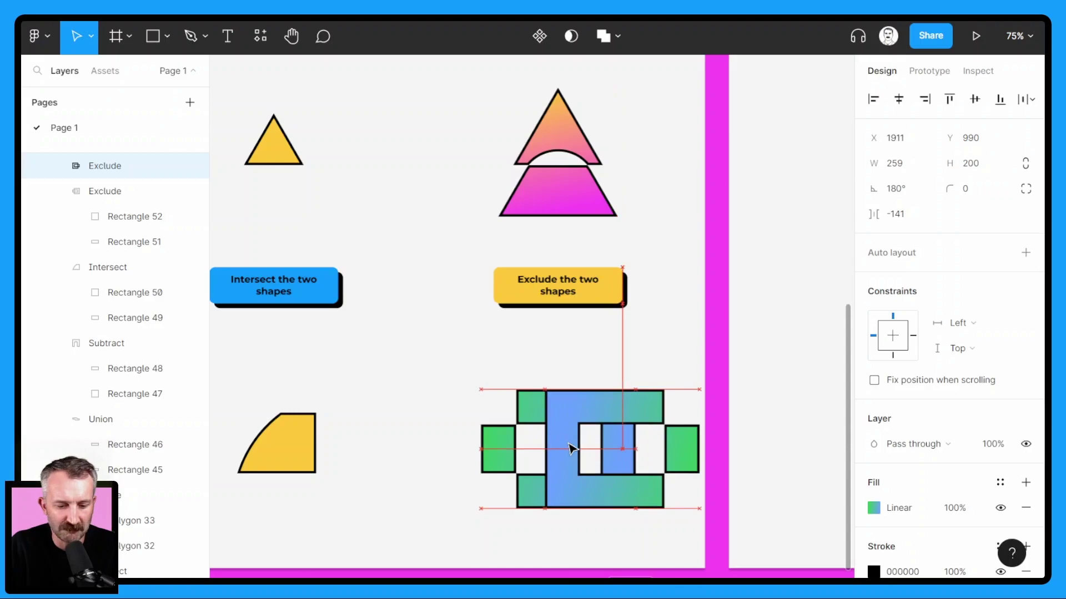
click(664, 344)
drag(555, 342, 624, 476)
drag(595, 417, 544, 399)
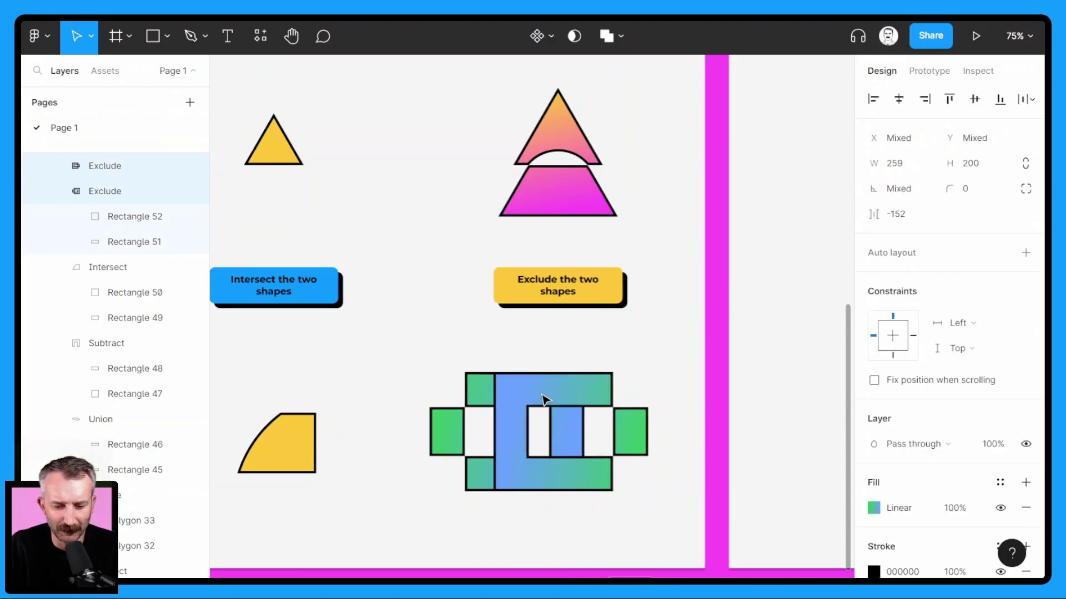
click(669, 372)
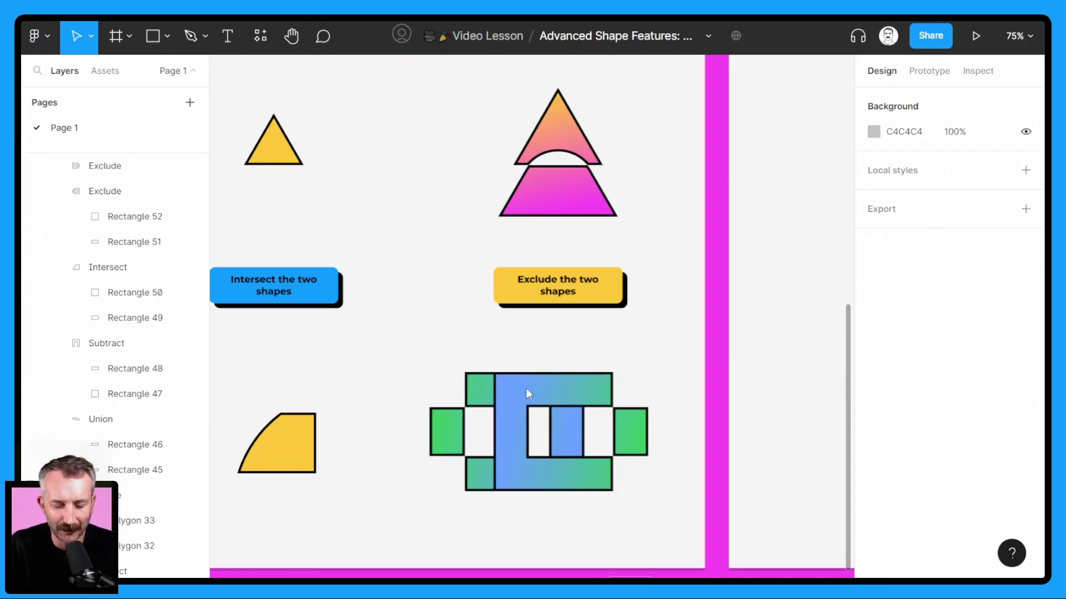
- Duplicate the pair and rotate the copies 90° to complete the four-part symmetrical pattern
drag(444, 346, 622, 502)
key(ctrl+d)
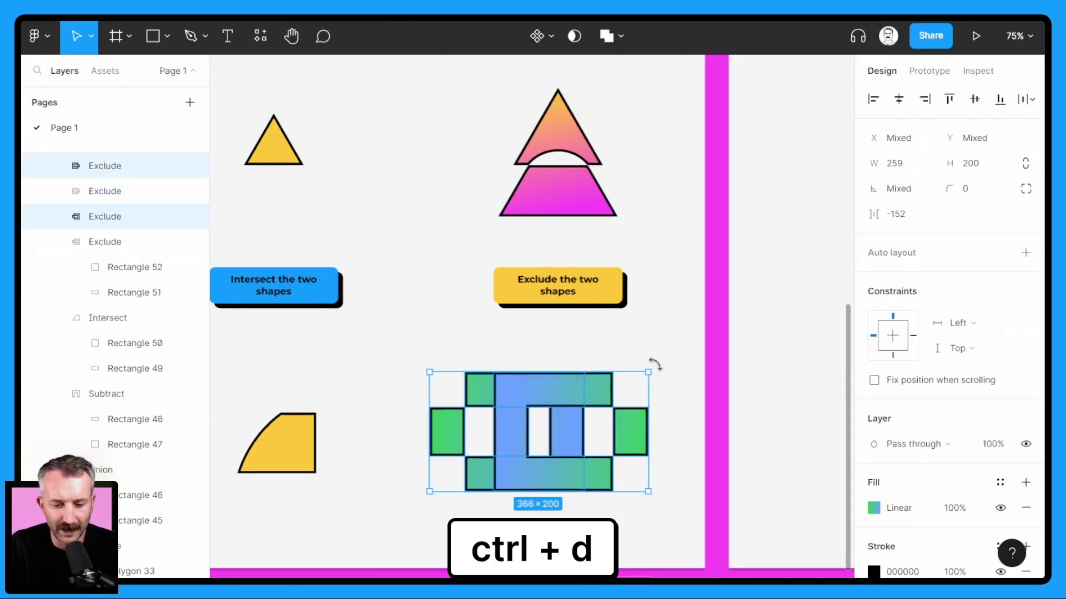
drag(655, 365, 601, 517)
click(669, 519)
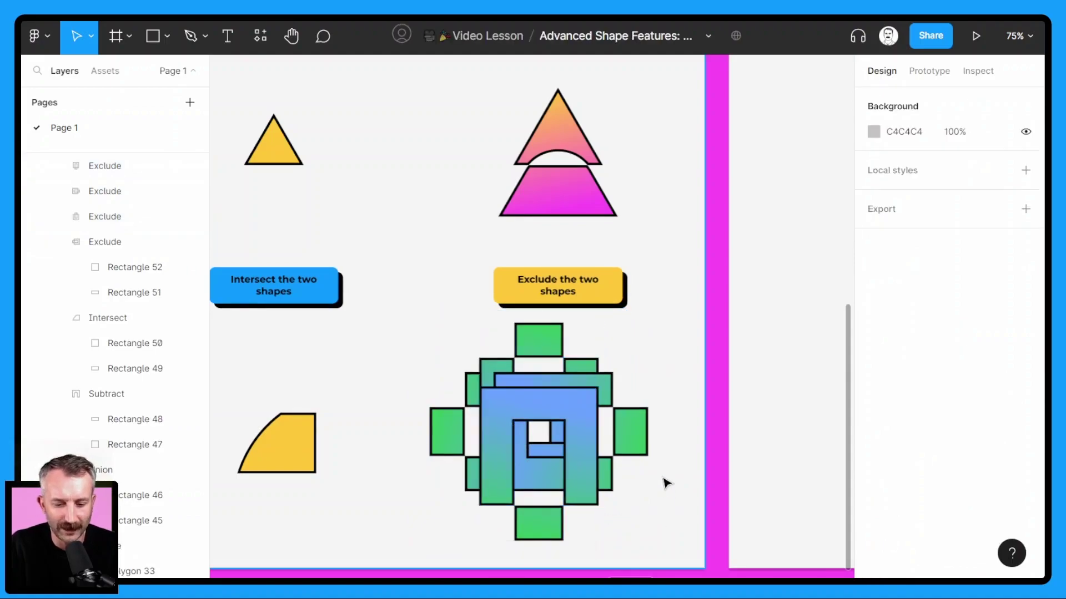
- Zoom out to about 37% and scroll past the Workspace frame to the empty Create on your own frame
scroll(667, 483, down, 1)
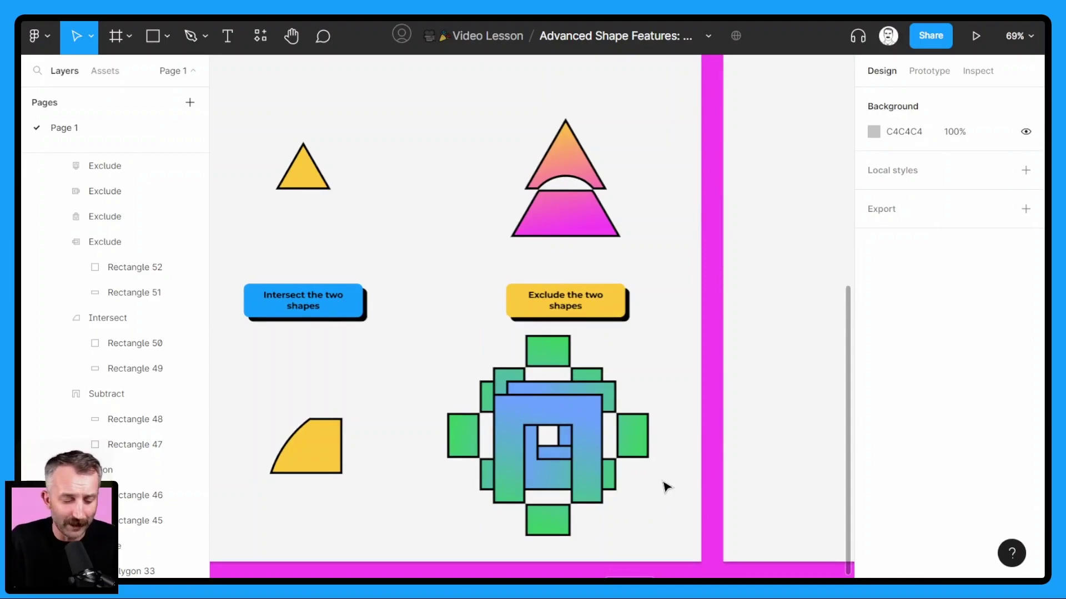
scroll(630, 362, down, 5)
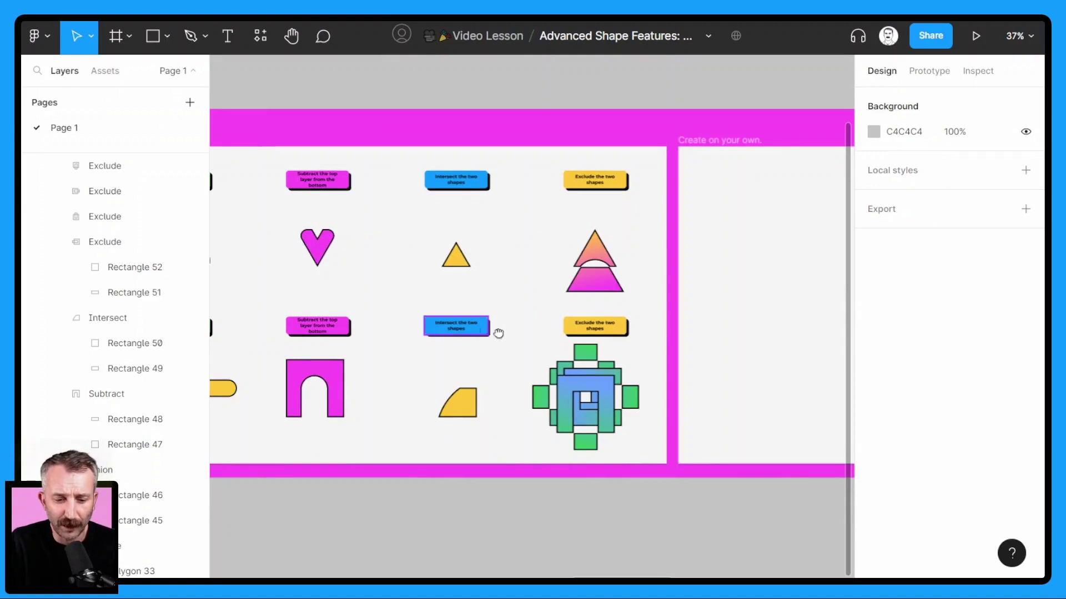
scroll(477, 327, left, 5)
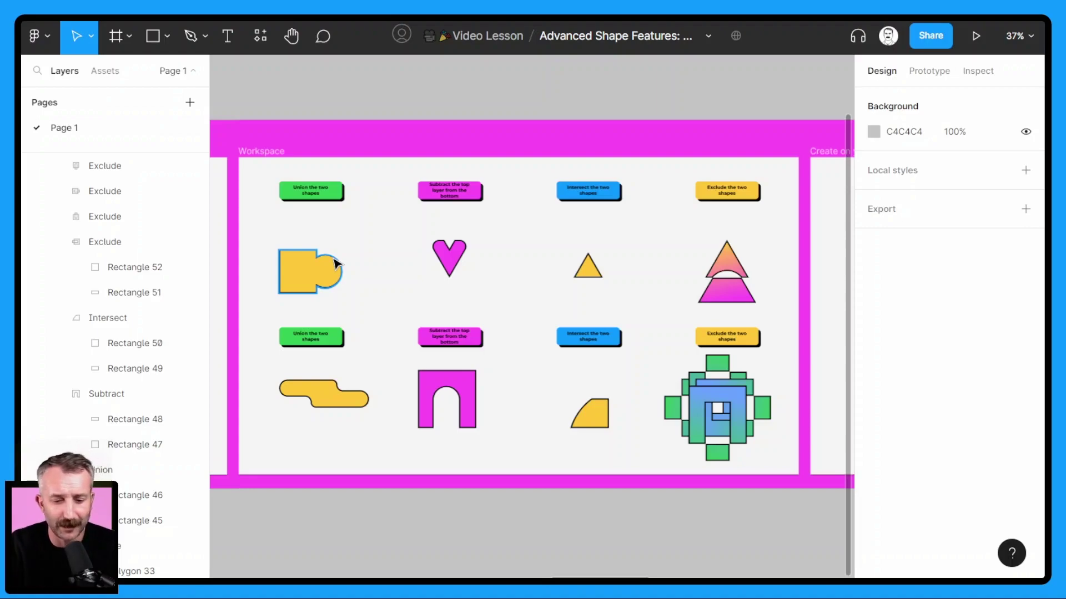
scroll(454, 247, right, 10)
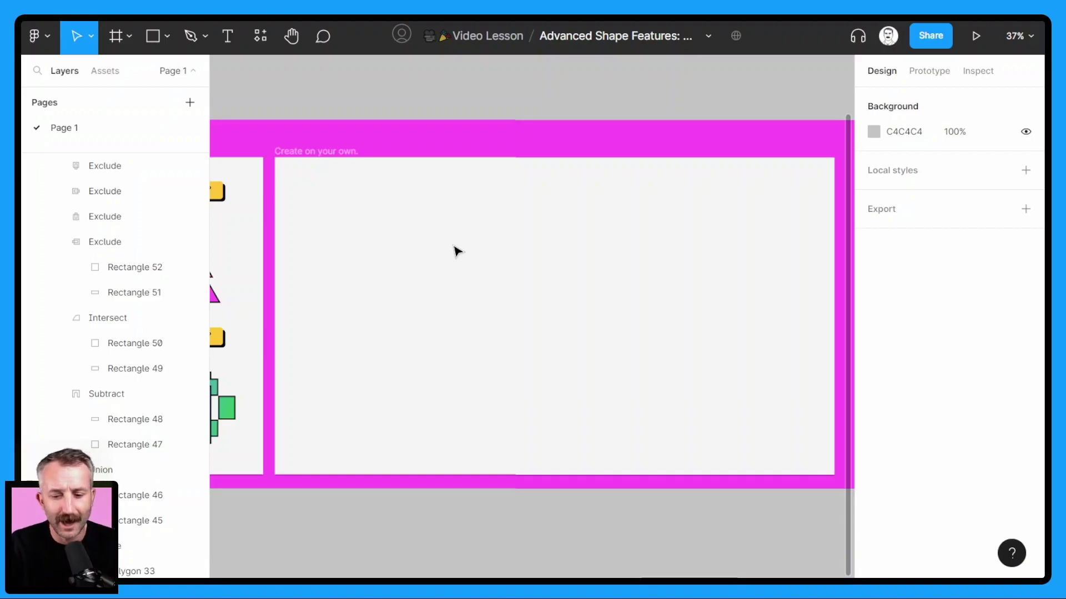
- Scroll to the Examples board and zoom from the jewelry designs onto the union cloud landscape
scroll(456, 251, right, 10)
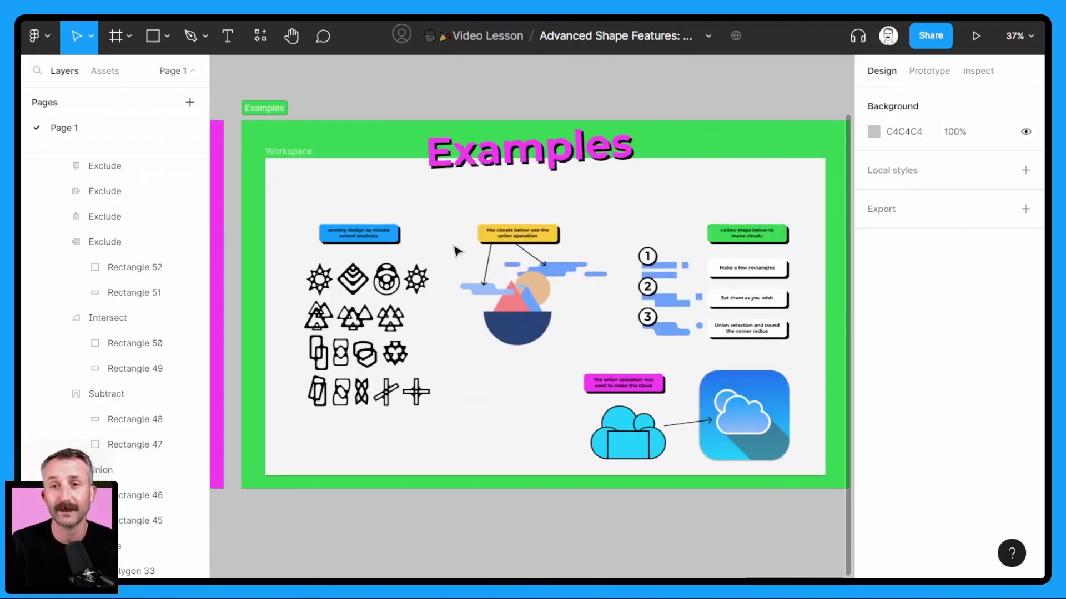
scroll(409, 291, up, 5)
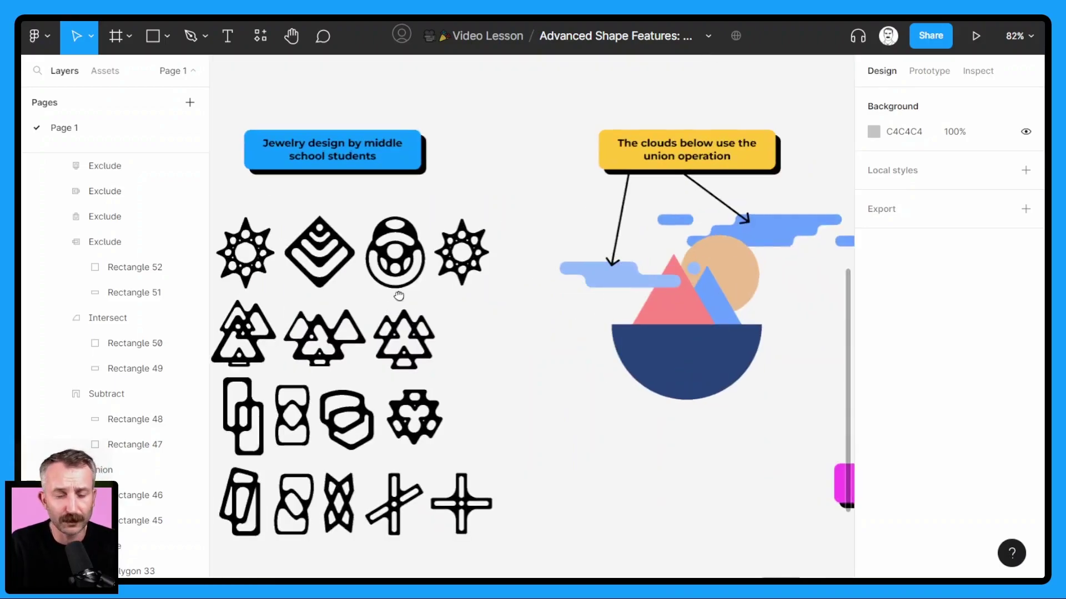
scroll(409, 290, left, 3)
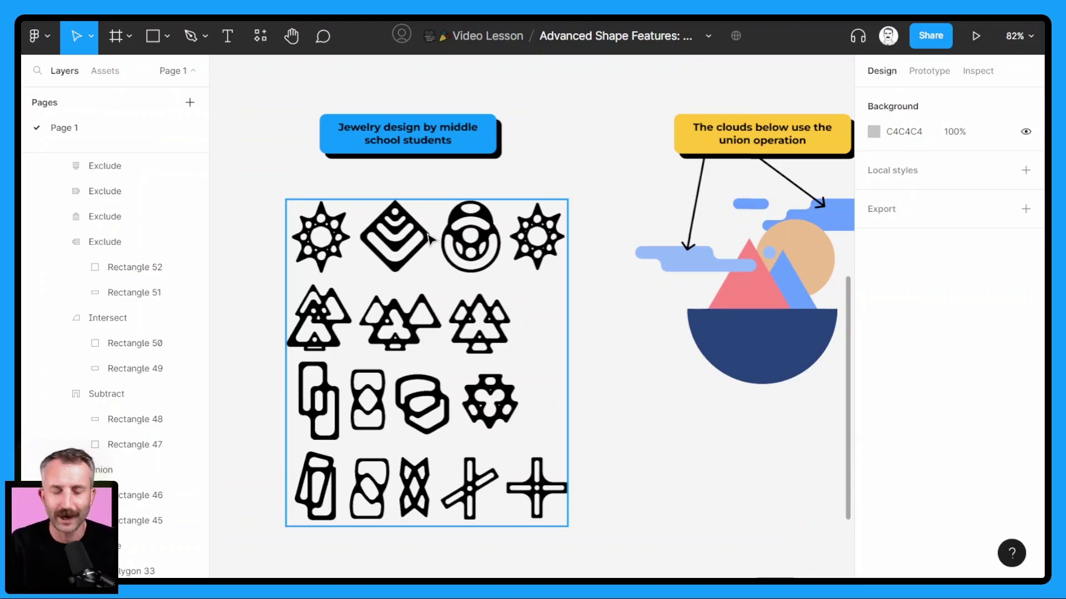
scroll(430, 239, down, 5)
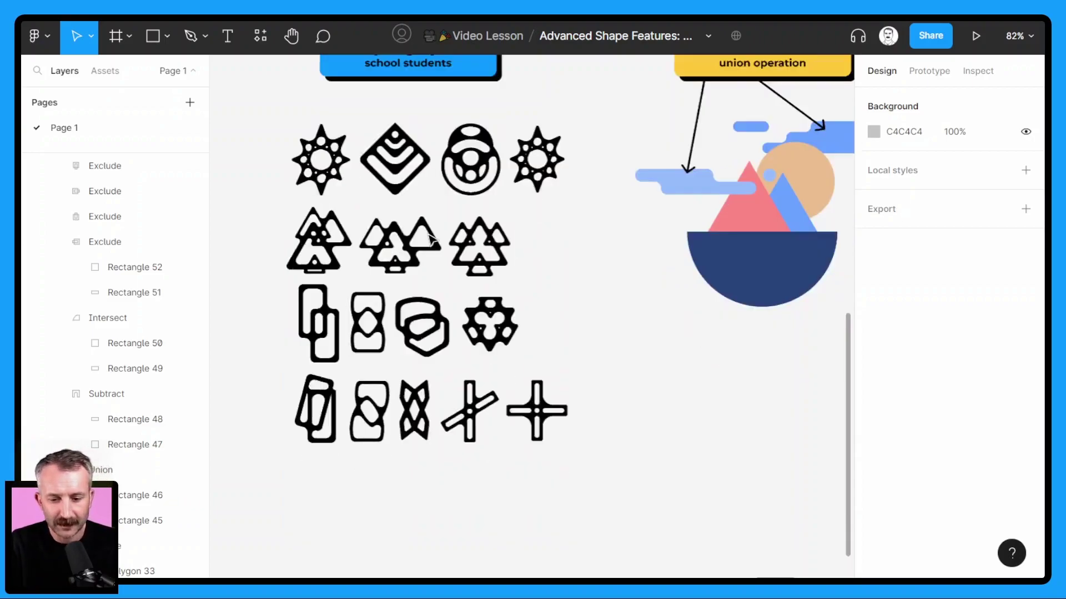
scroll(430, 239, up, 5)
scroll(432, 239, right, 5)
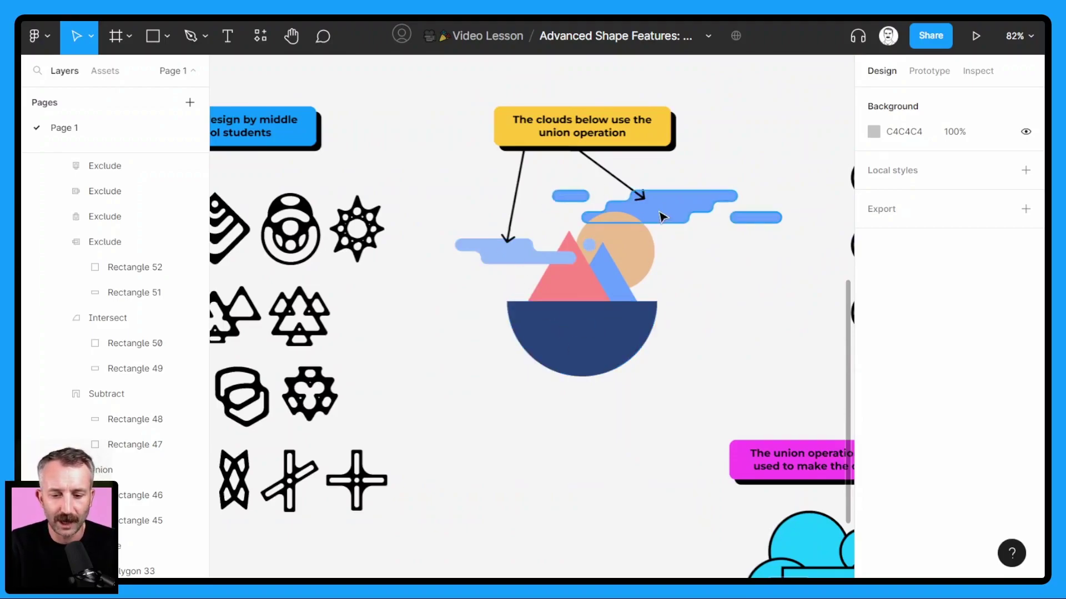
scroll(662, 217, up, 1)
scroll(662, 216, up, 4)
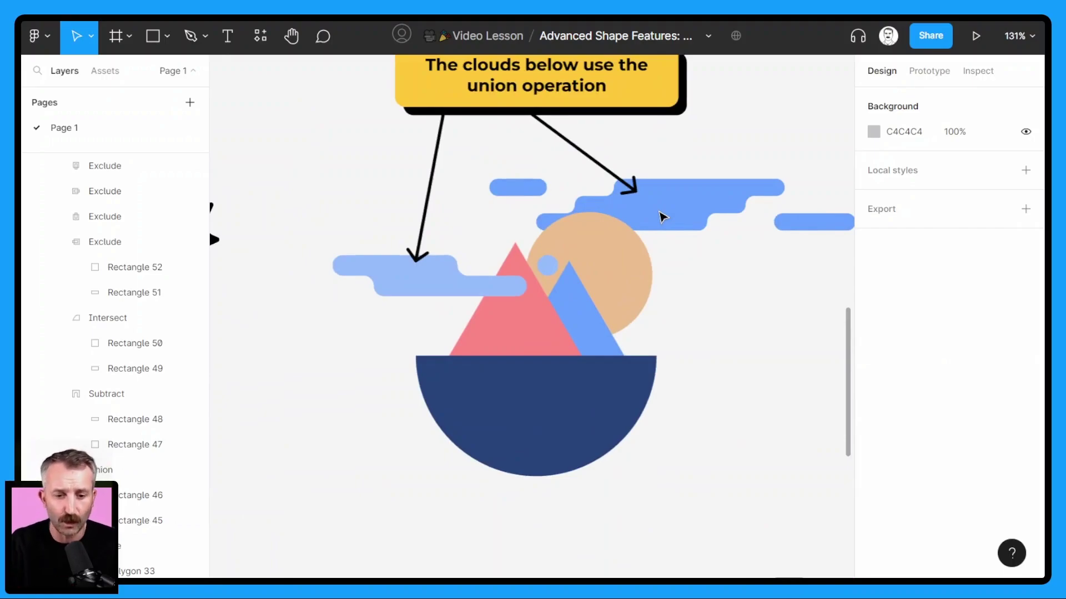
scroll(662, 217, down, 3)
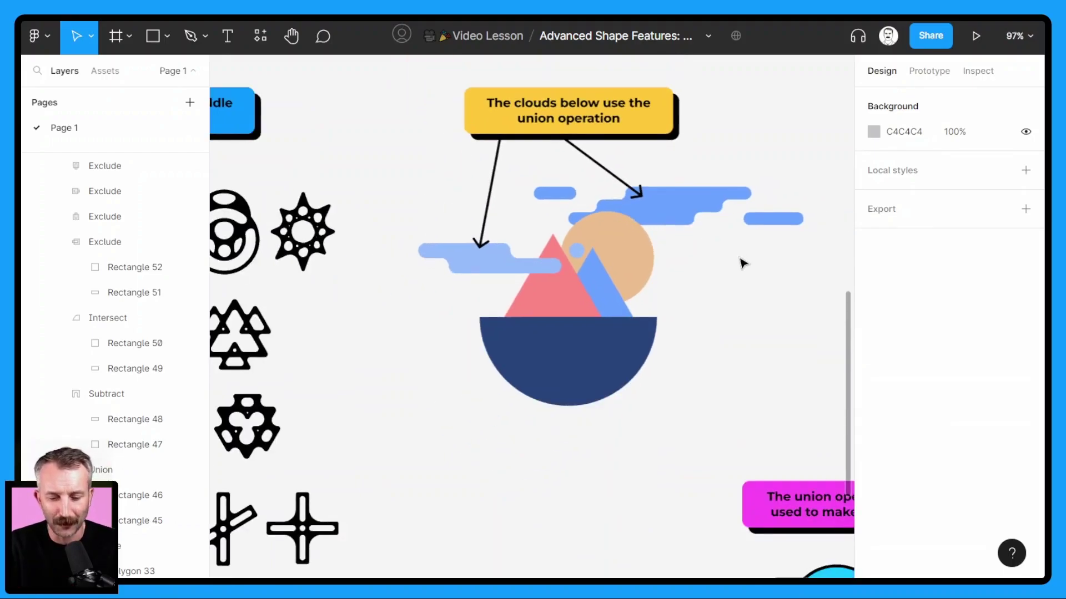
- Zoom into the union cloud and cloud app icon, then zoom out to about 56% to see the numbered cloud steps
scroll(744, 263, down, 2)
scroll(725, 278, down, 6)
scroll(656, 305, right, 4)
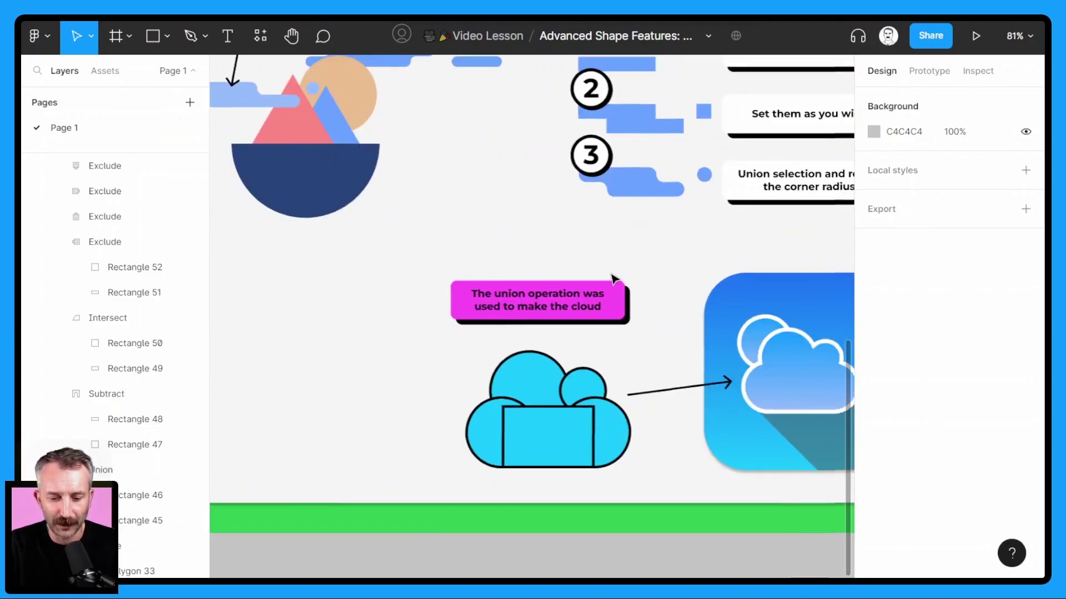
scroll(613, 277, down, 1)
scroll(614, 278, right, 1)
scroll(507, 373, up, 5)
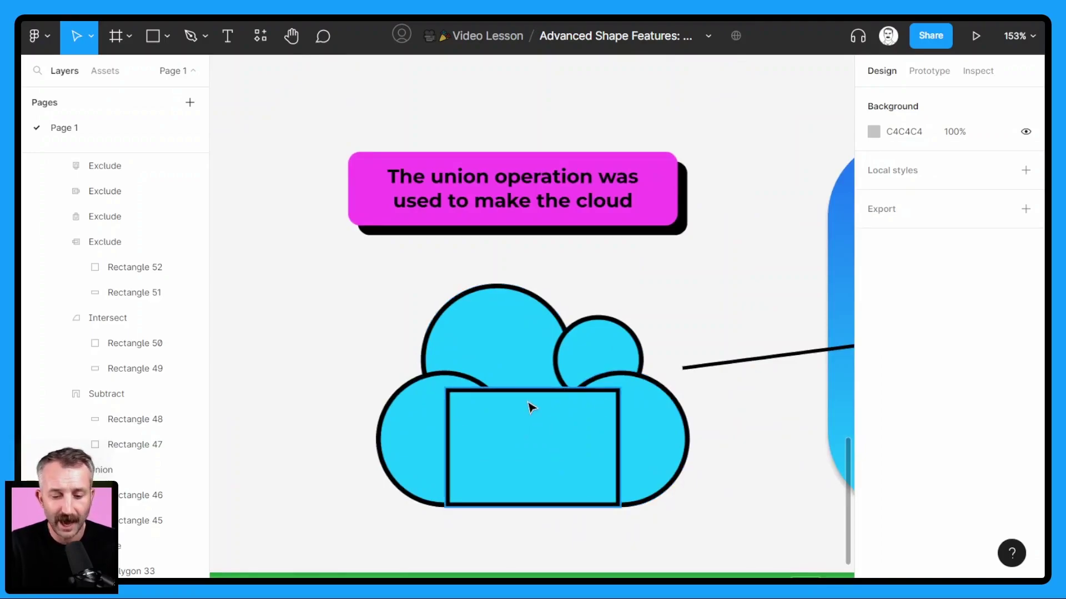
scroll(532, 408, down, 2)
scroll(532, 407, up, 3)
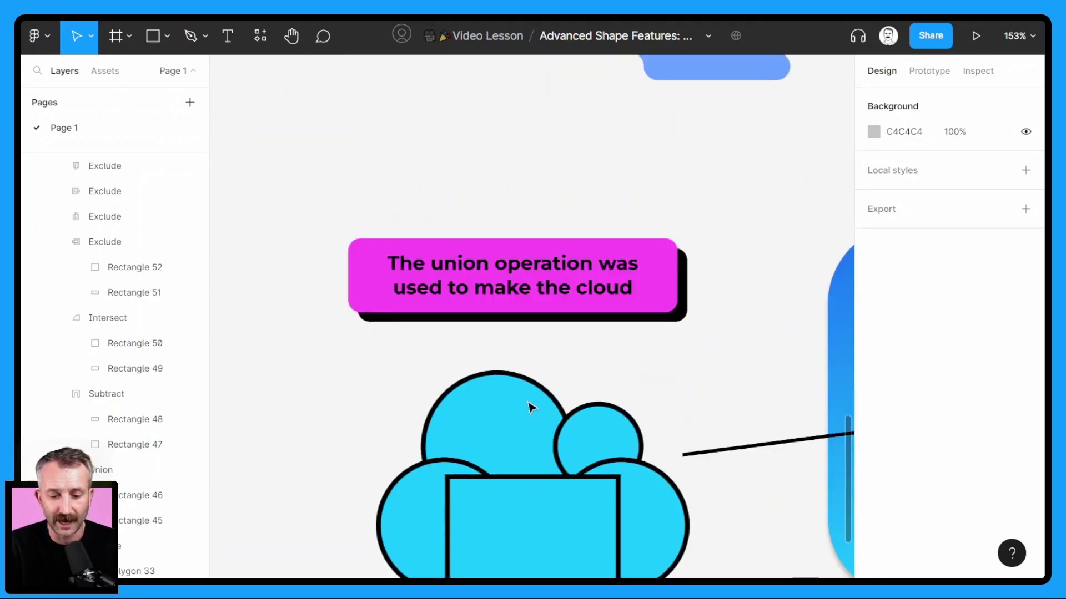
scroll(532, 407, right, 5)
scroll(532, 408, right, 3)
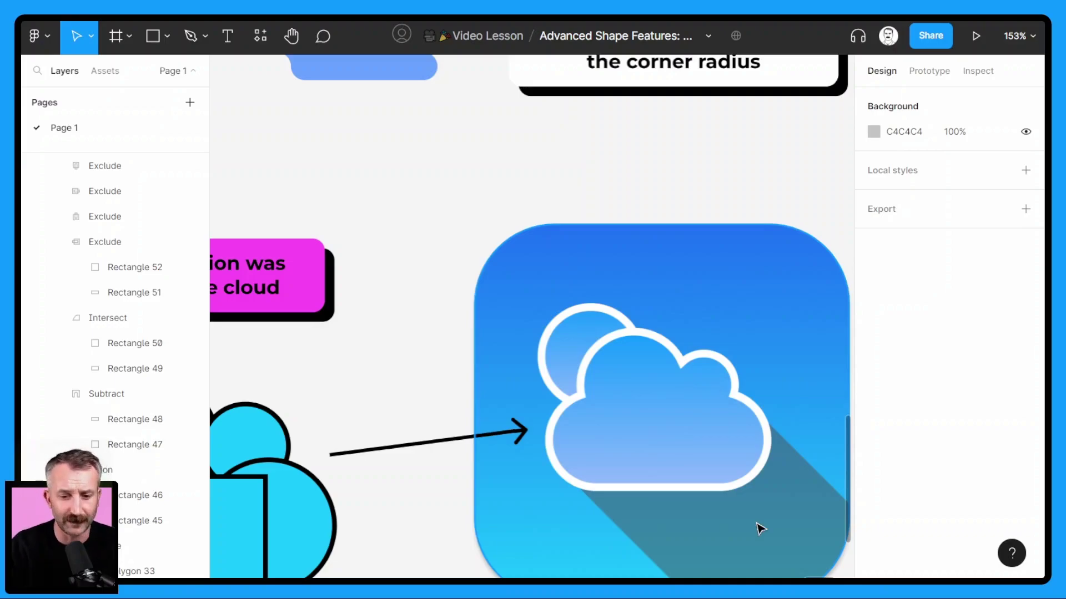
scroll(640, 326, down, 6)
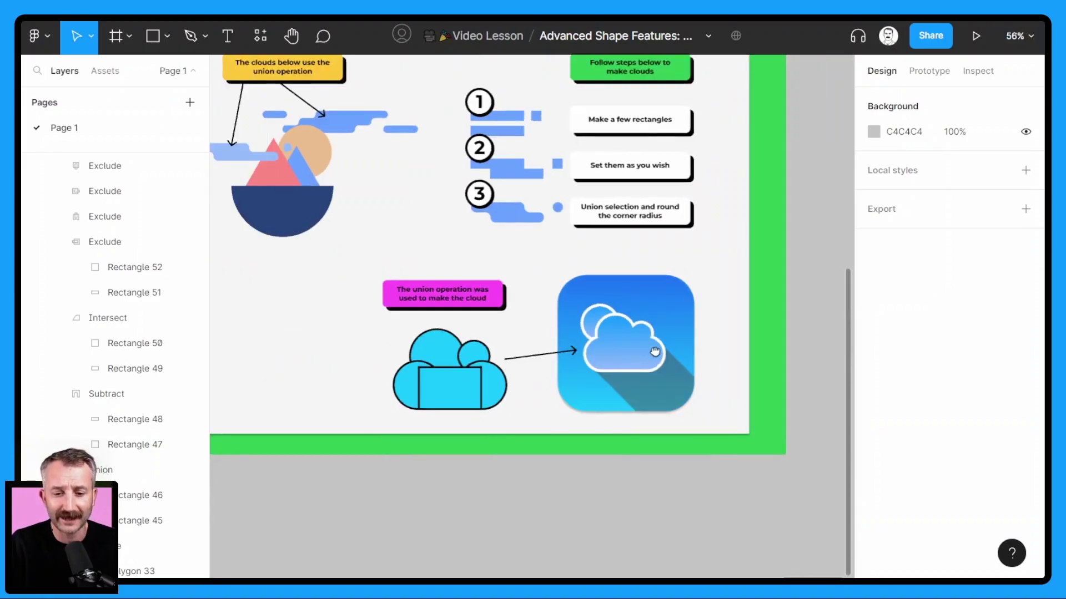
- Zoom out to about 35% and scroll left past the Examples board to the Create on your own frame
scroll(500, 309, down, 3)
scroll(545, 319, up, 1)
scroll(549, 326, left, 2)
scroll(549, 326, down, 3)
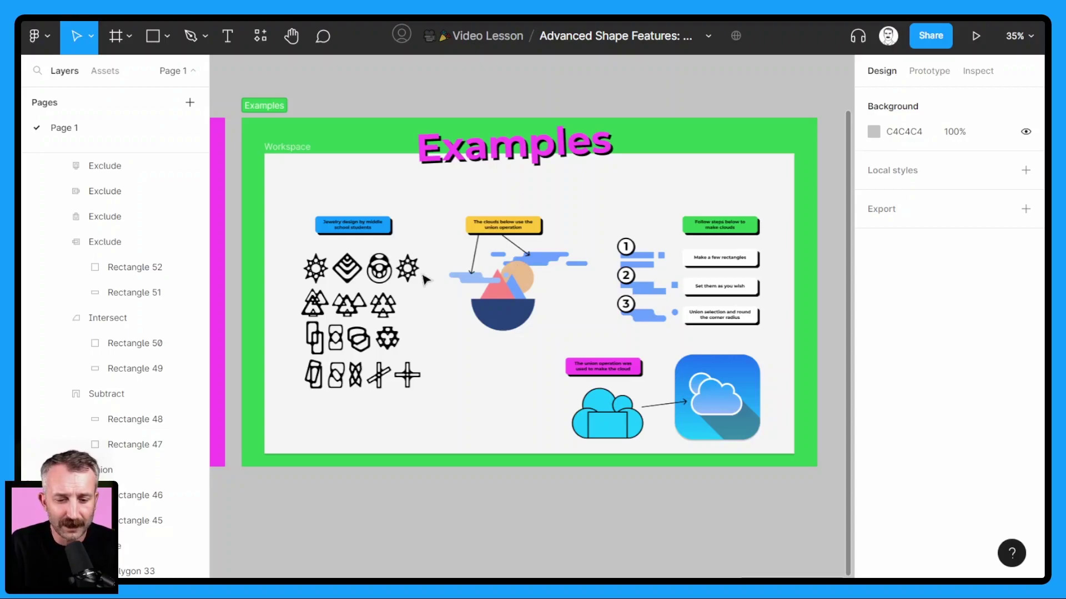
scroll(463, 278, left, 5)
scroll(398, 310, left, 10)
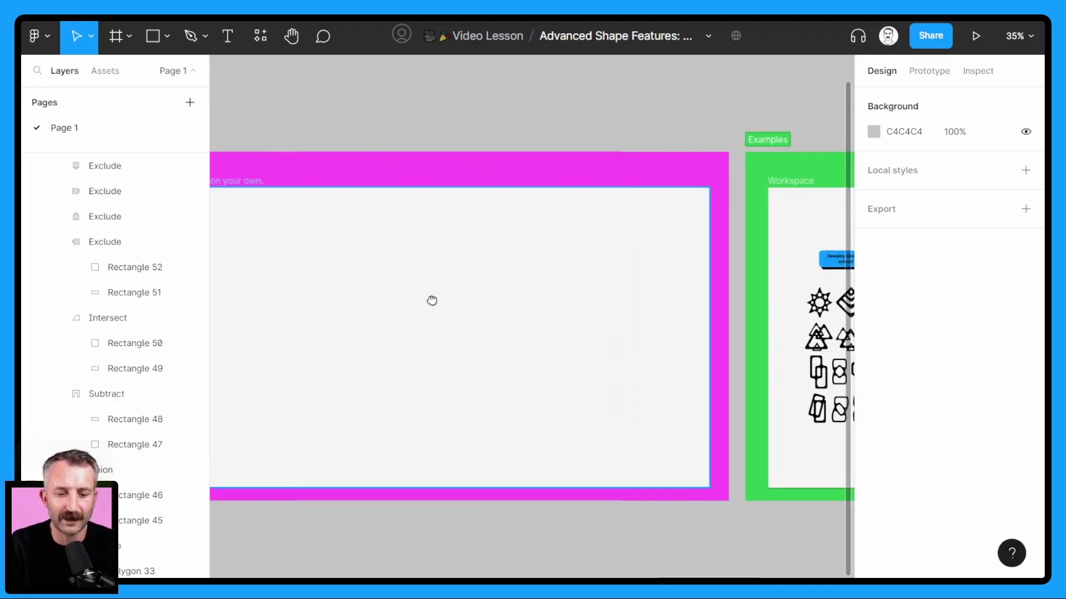